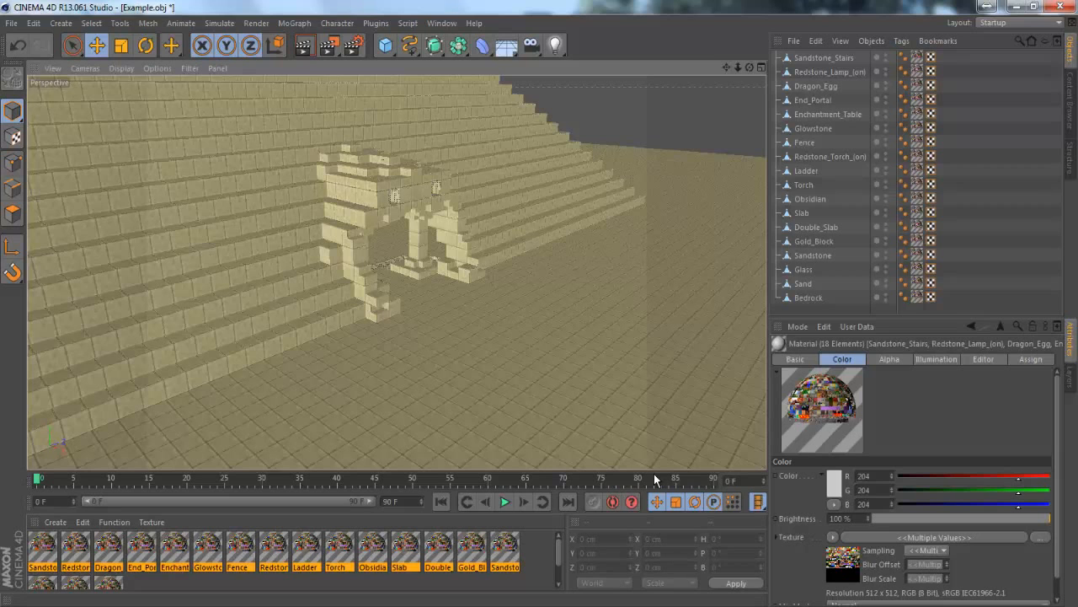
{"action": "left_click_drag", "start_coordinate": [752, 68], "coordinate": [540, 310]}
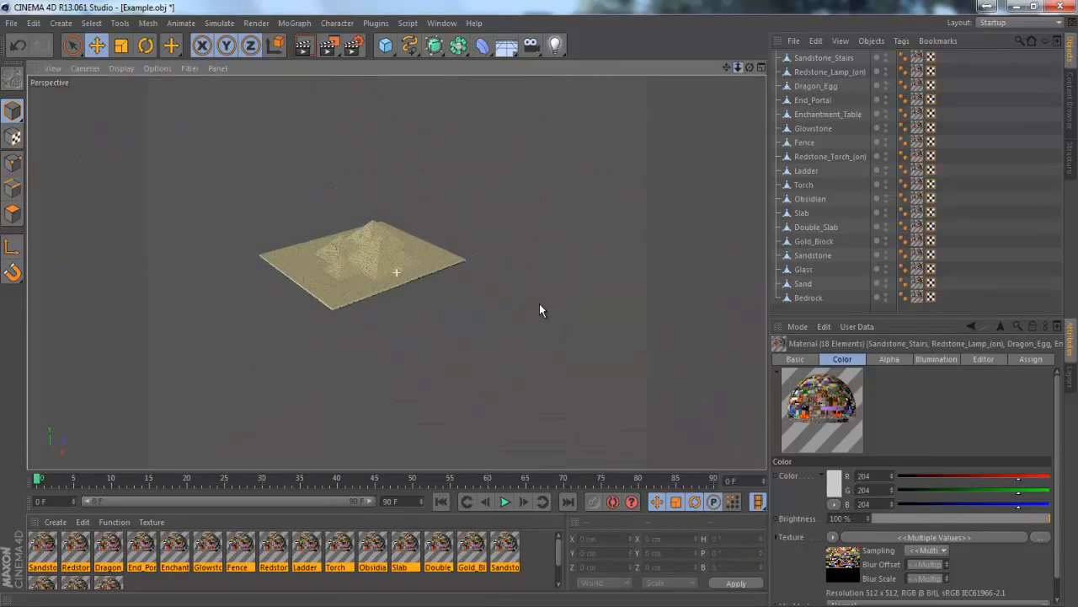
{"action": "scroll", "coordinate": [540, 310], "scroll_direction": "up", "scroll_amount": 10}
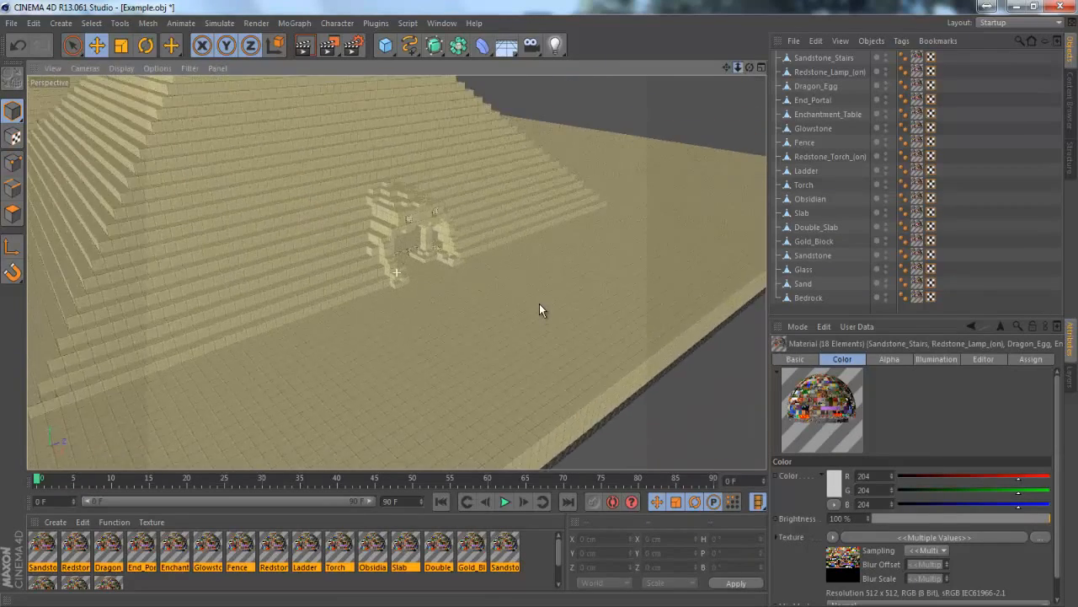
{"action": "scroll", "coordinate": [540, 310], "scroll_direction": "up", "scroll_amount": 4}
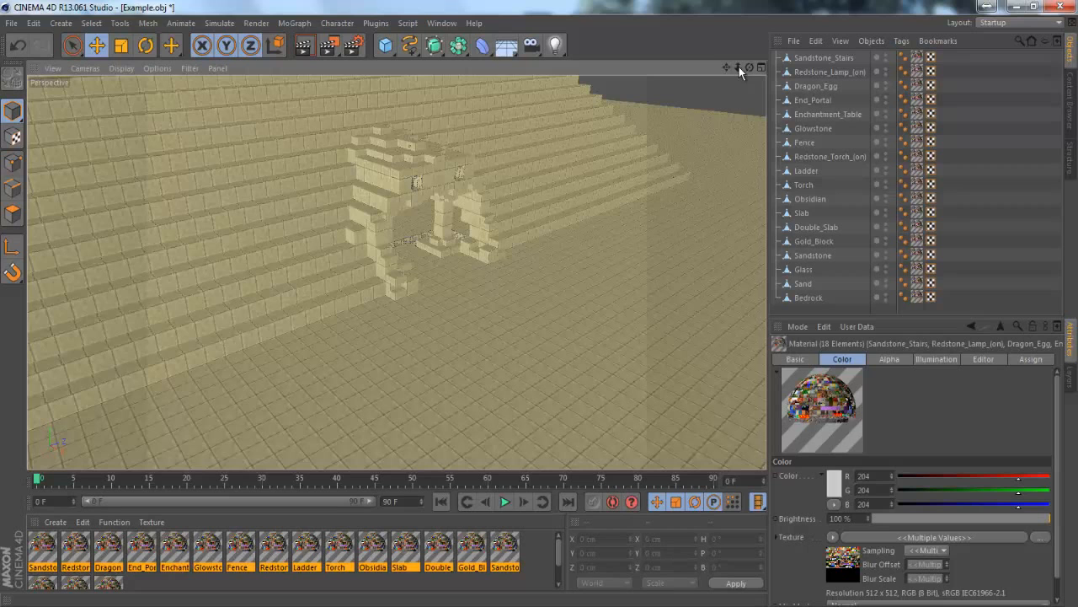
{"action": "left_click_drag", "start_coordinate": [756, 65], "coordinate": [538, 305]}
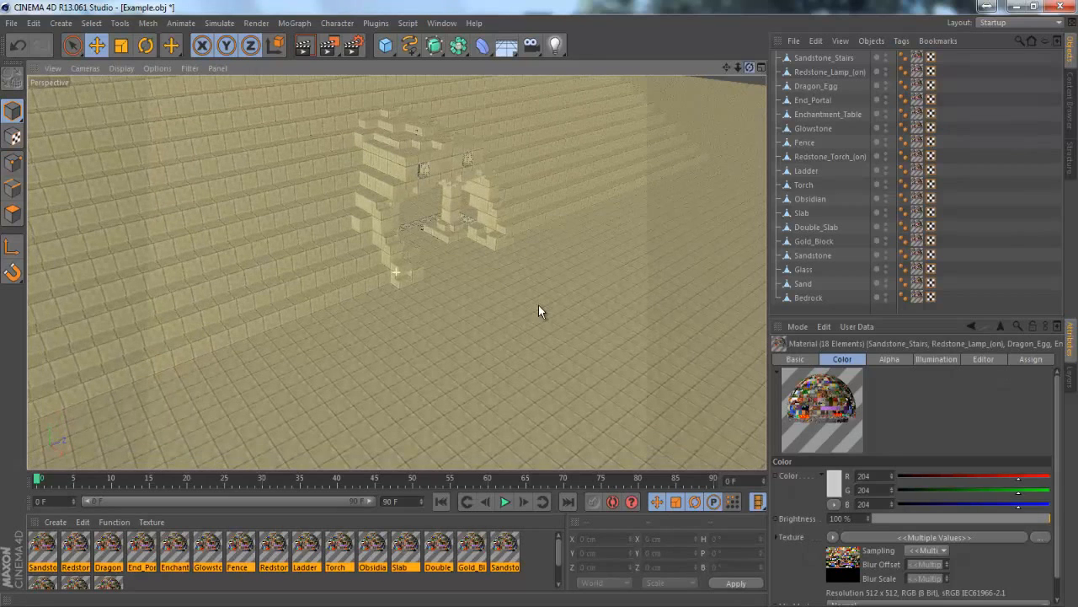
{"action": "left_click_drag", "start_coordinate": [739, 66], "coordinate": [541, 301]}
{"action": "left_click_drag", "start_coordinate": [729, 65], "coordinate": [539, 303]}
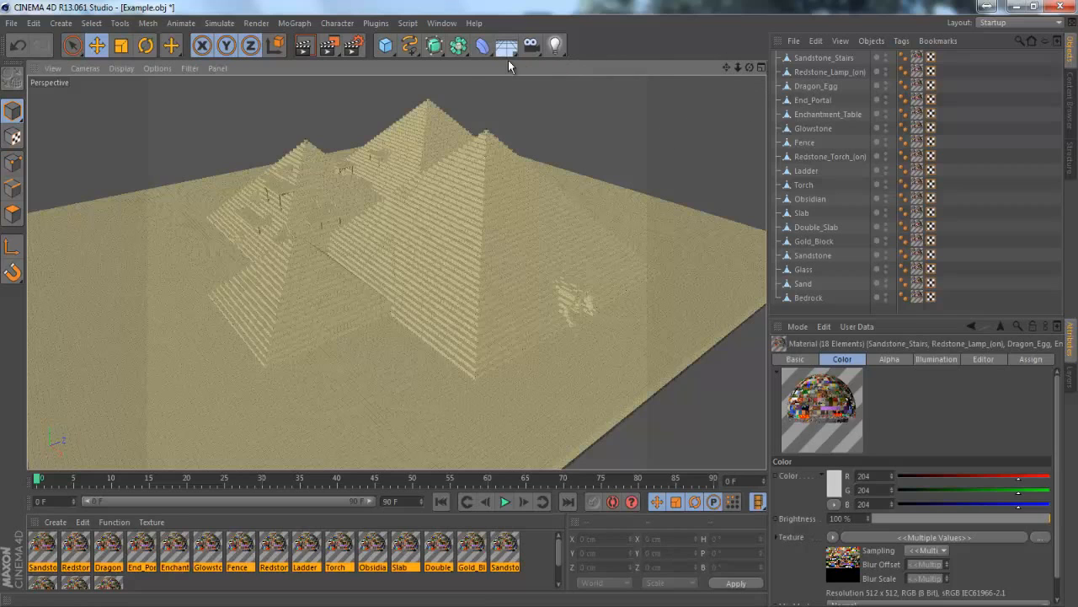
- Set the render output size to 1280 by 720 pixels with a resolution of 300 DPI
{"action": "left_click", "coordinate": [356, 48]}
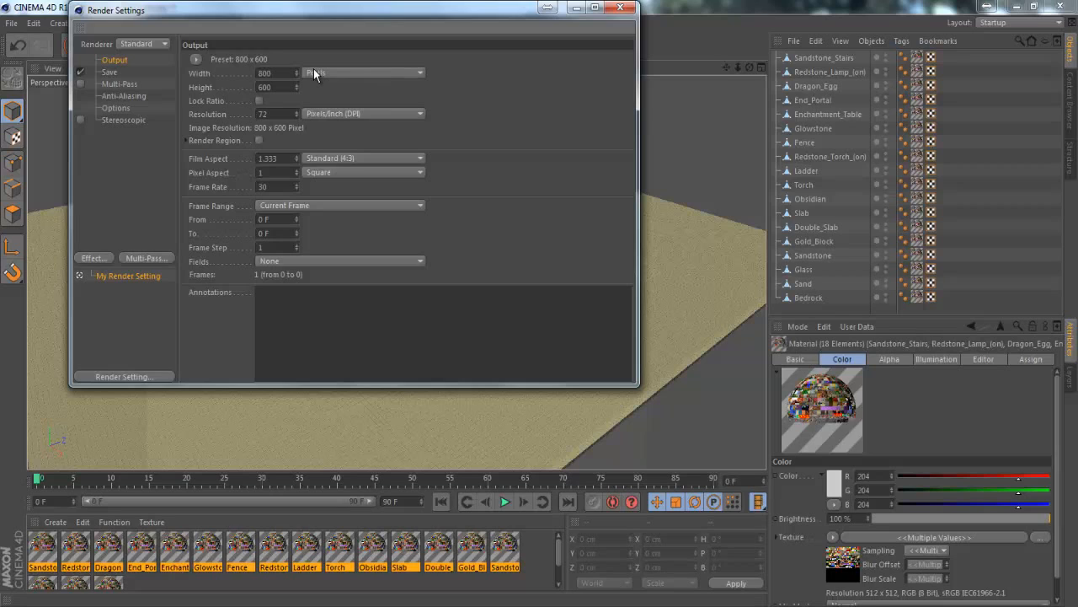
{"action": "left_click_drag", "start_coordinate": [271, 73], "coordinate": [252, 67]}
{"action": "type", "text": "1280"}
{"action": "key", "text": "Tab"}
{"action": "type", "text": "720"}
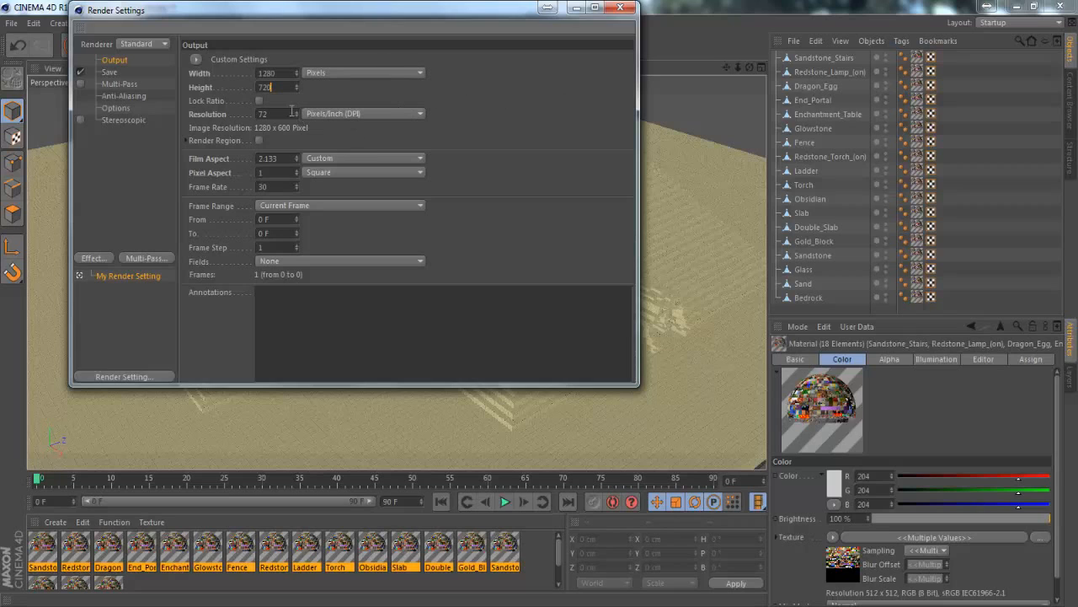
{"action": "key", "text": "Tab"}
{"action": "type", "text": "300"}
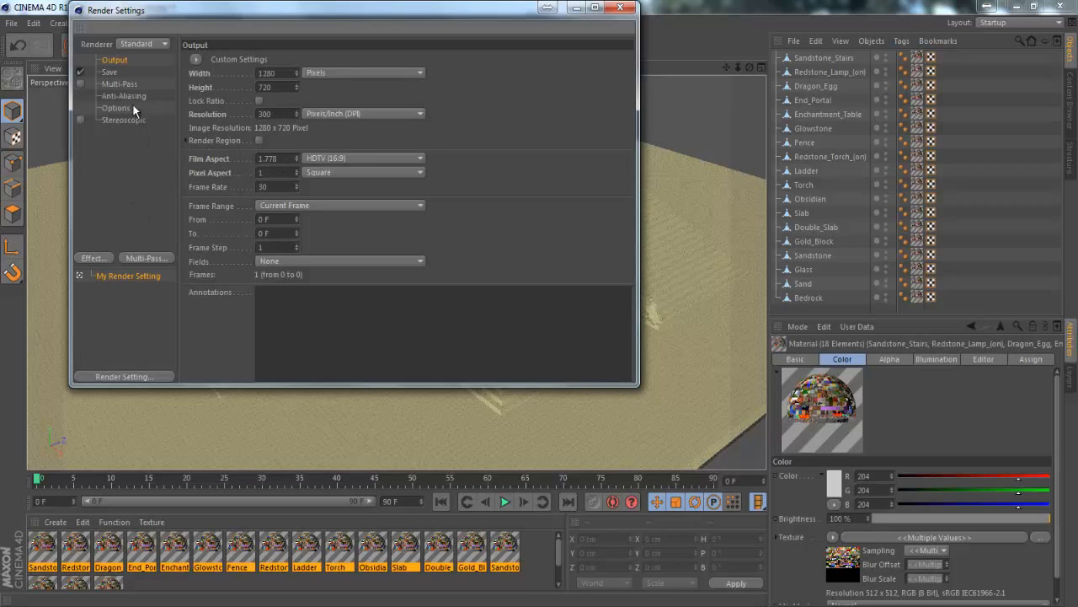
- Set the file format for saving the render to QuickTime Movie
{"action": "left_click", "coordinate": [108, 71]}
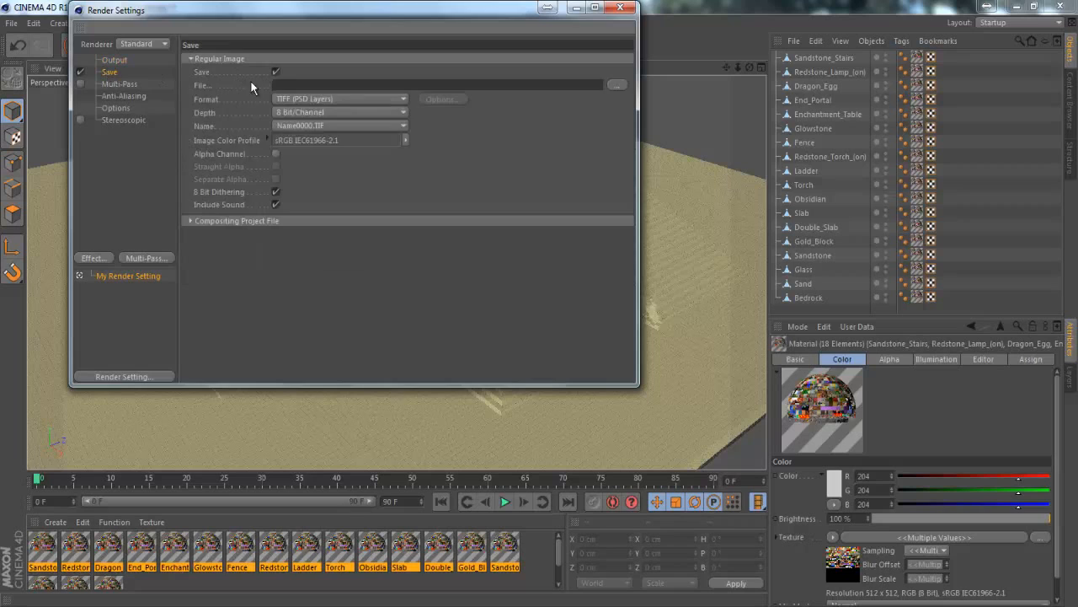
{"action": "left_click", "coordinate": [308, 99]}
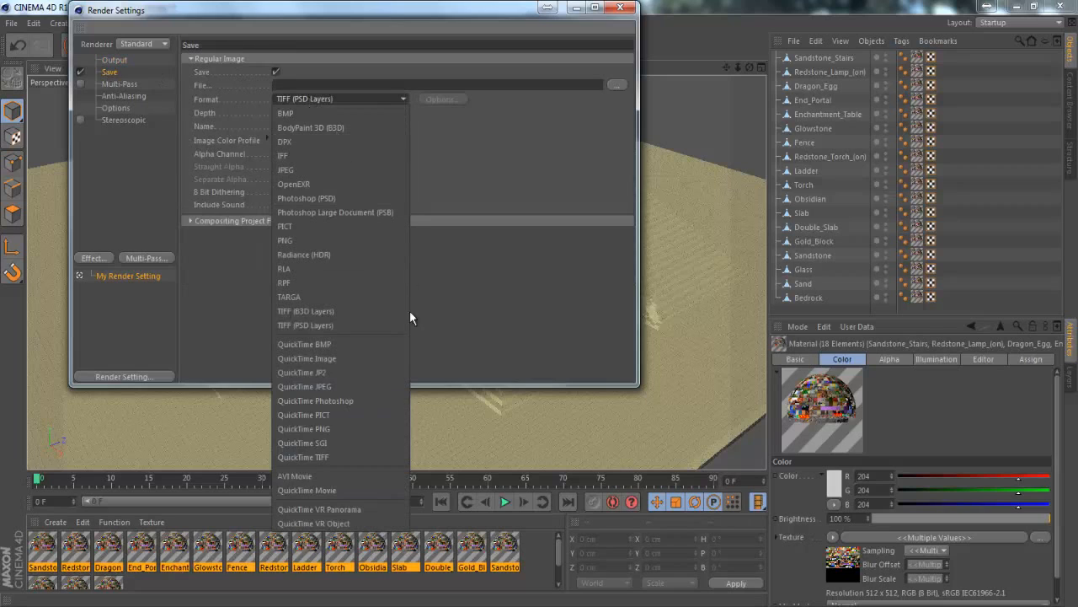
{"action": "left_click", "coordinate": [338, 490]}
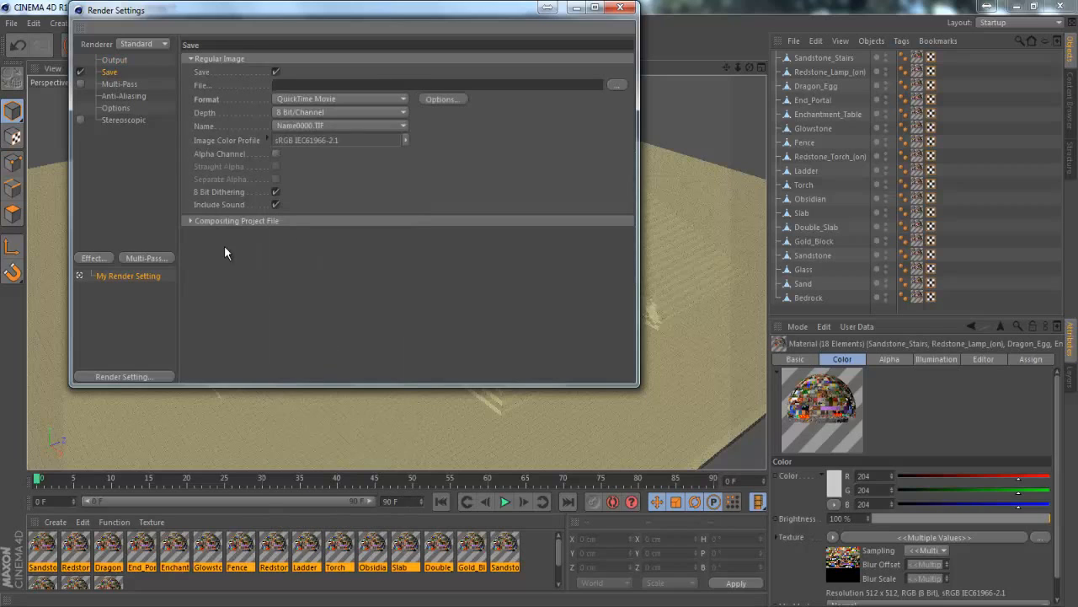
- Review the available save formats and the QuickTime Movie compression types without changing any of them
{"action": "left_click", "coordinate": [117, 60]}
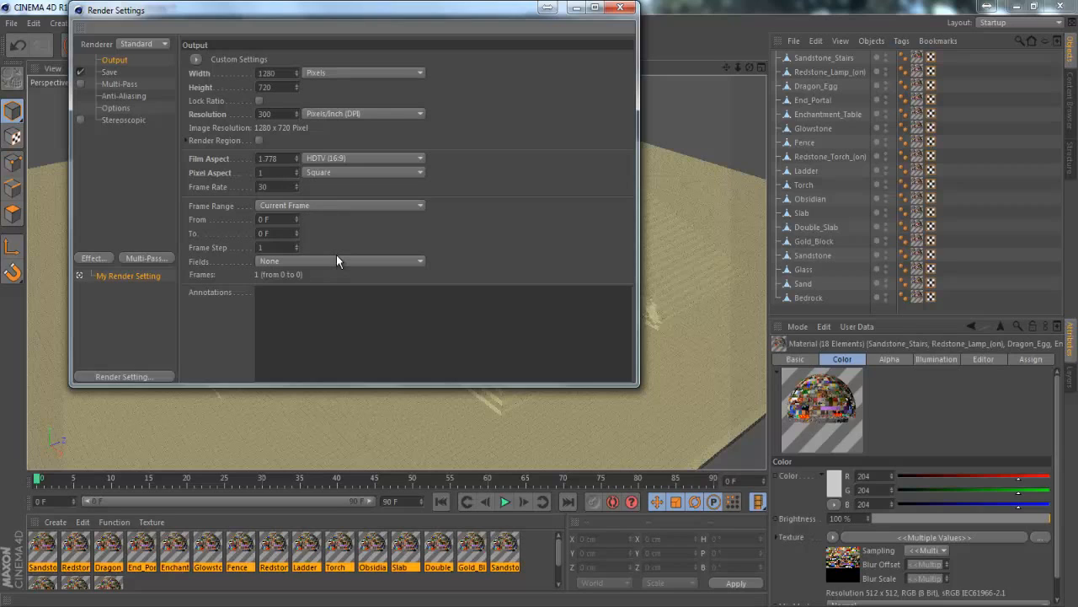
{"action": "left_click", "coordinate": [123, 74]}
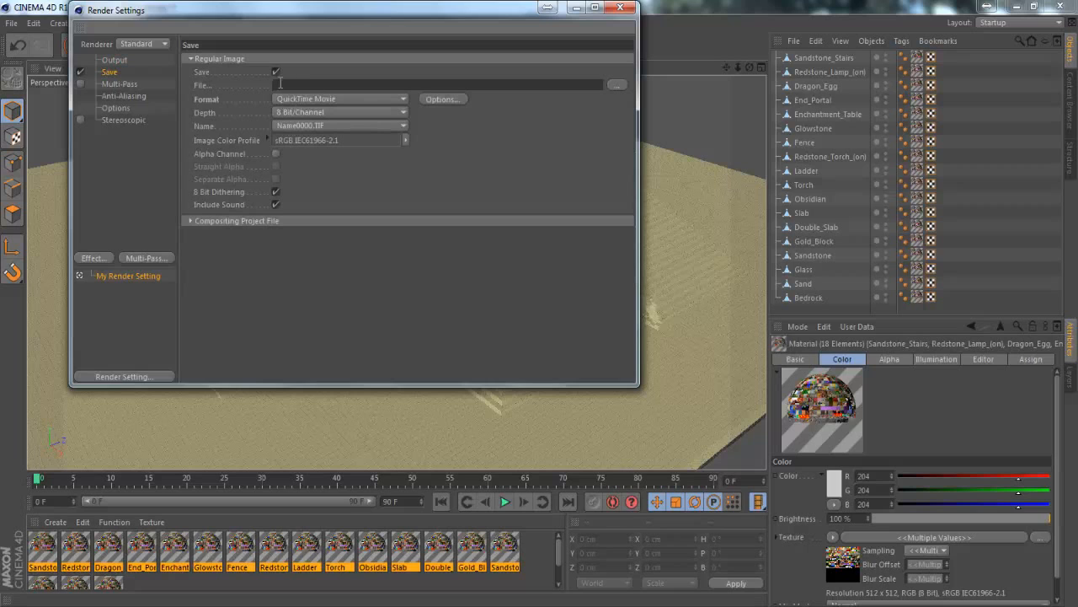
{"action": "left_click", "coordinate": [383, 99]}
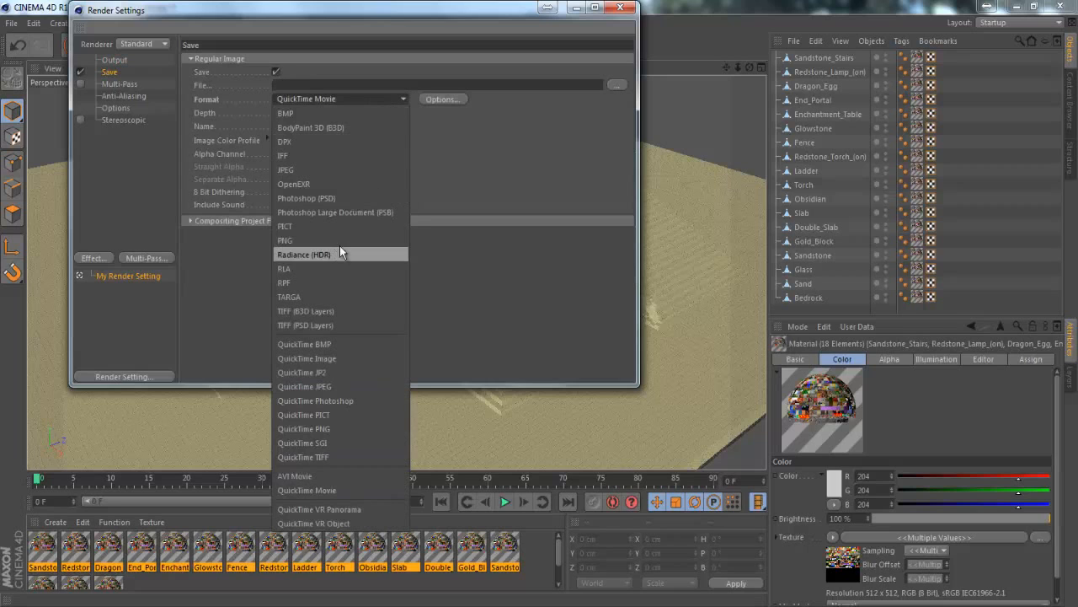
{"action": "left_click", "coordinate": [455, 147]}
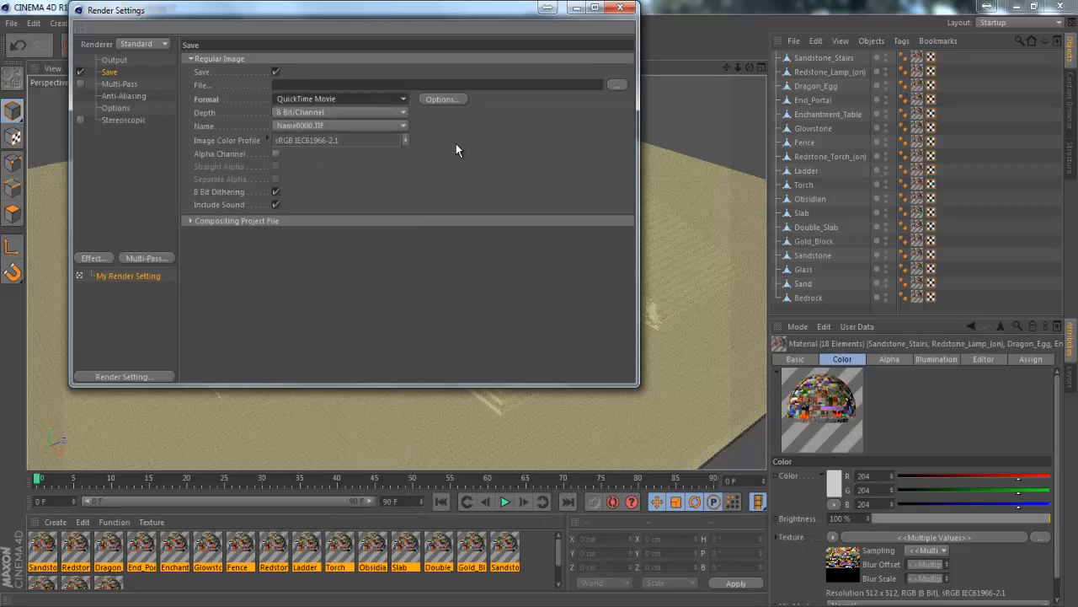
{"action": "left_click", "coordinate": [444, 100]}
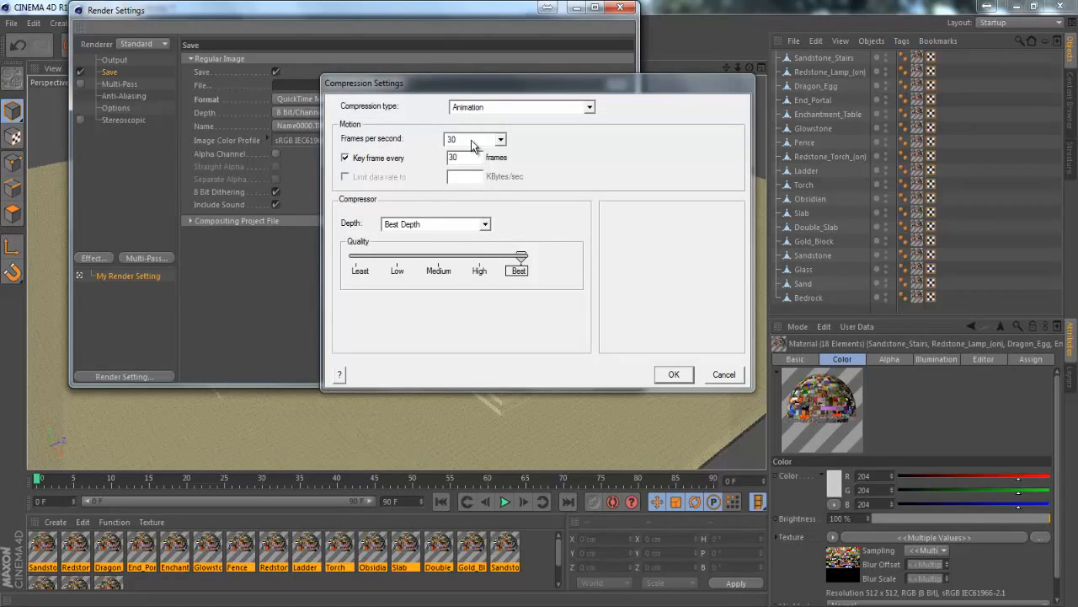
{"action": "left_click", "coordinate": [498, 108]}
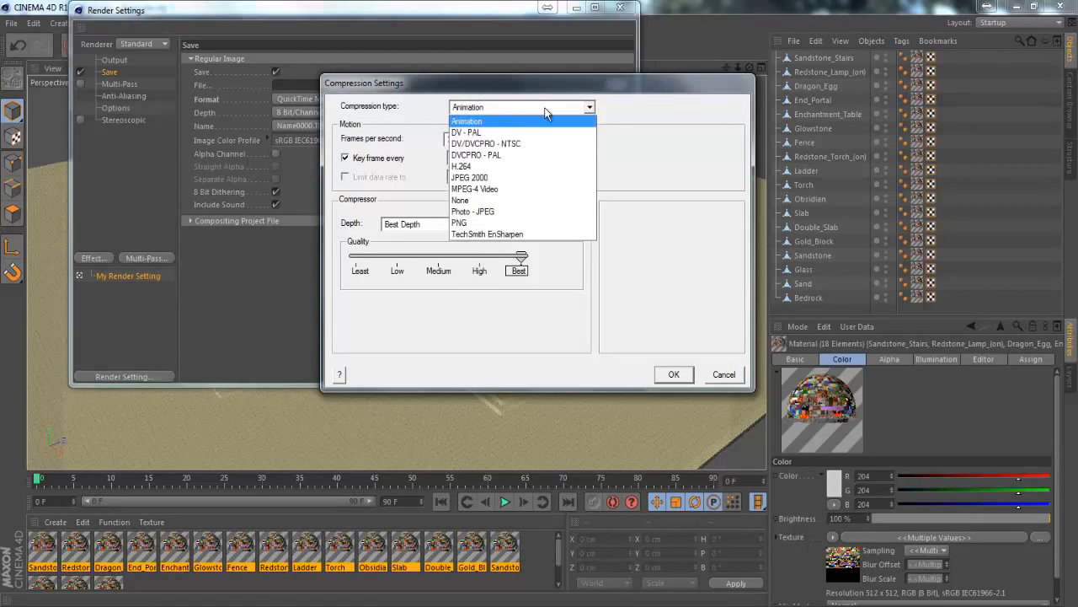
{"action": "left_click", "coordinate": [659, 113]}
{"action": "left_click", "coordinate": [737, 372]}
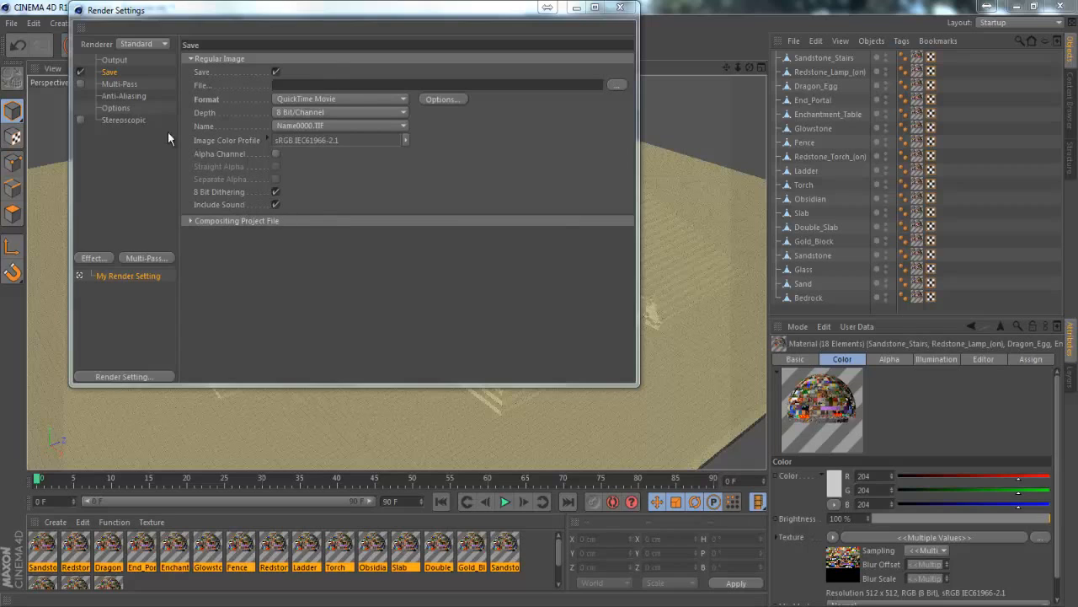
- Look over the Compositing Project File and Multi-Pass options in the render settings
{"action": "left_click", "coordinate": [217, 222]}
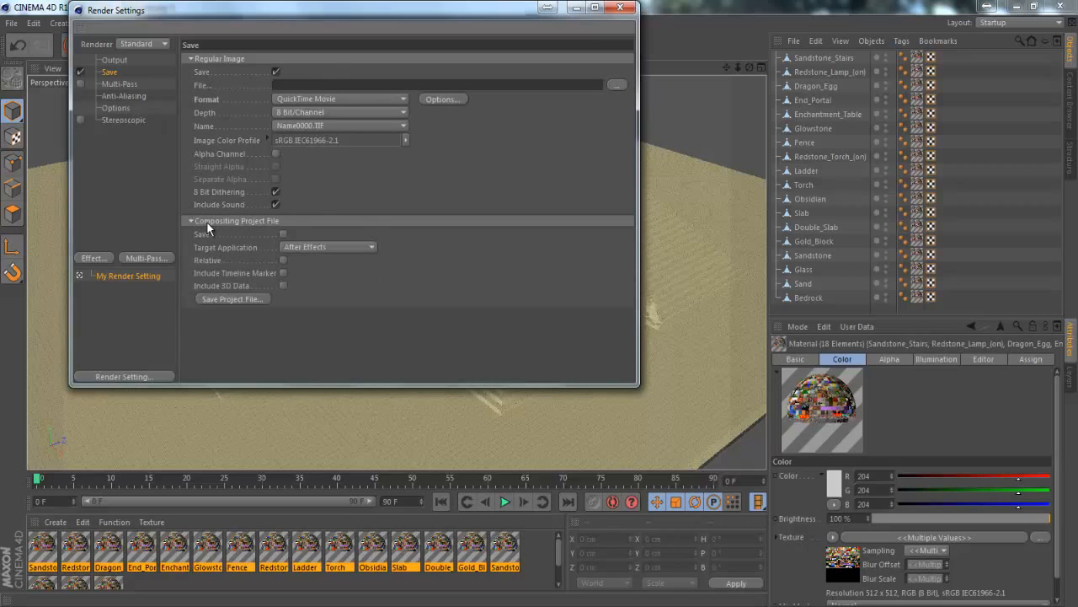
{"action": "left_click", "coordinate": [203, 222]}
{"action": "left_click", "coordinate": [199, 222]}
{"action": "left_click", "coordinate": [200, 223]}
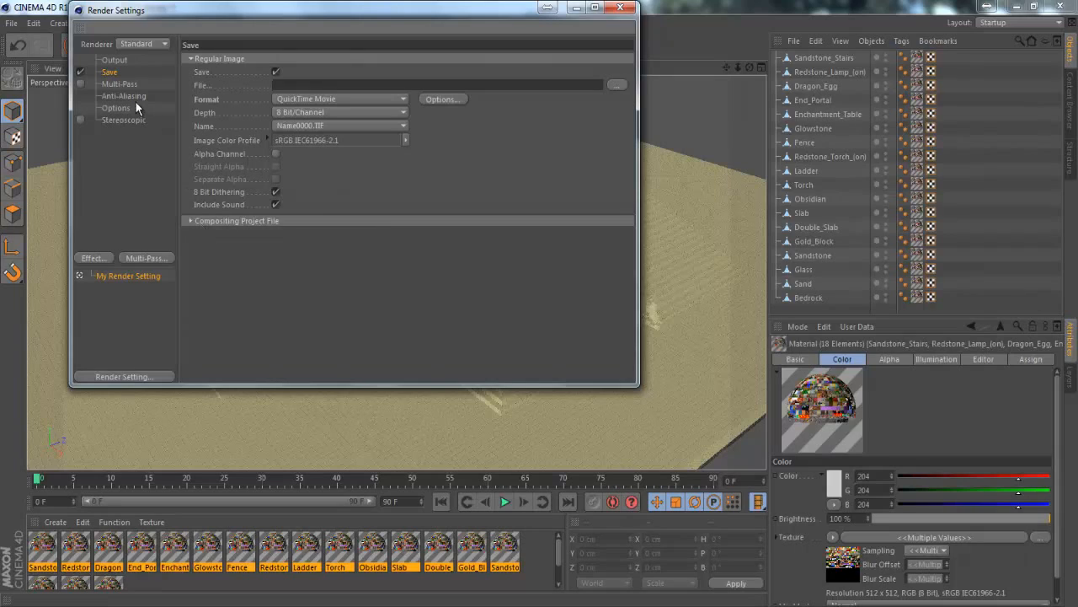
{"action": "left_click", "coordinate": [127, 85]}
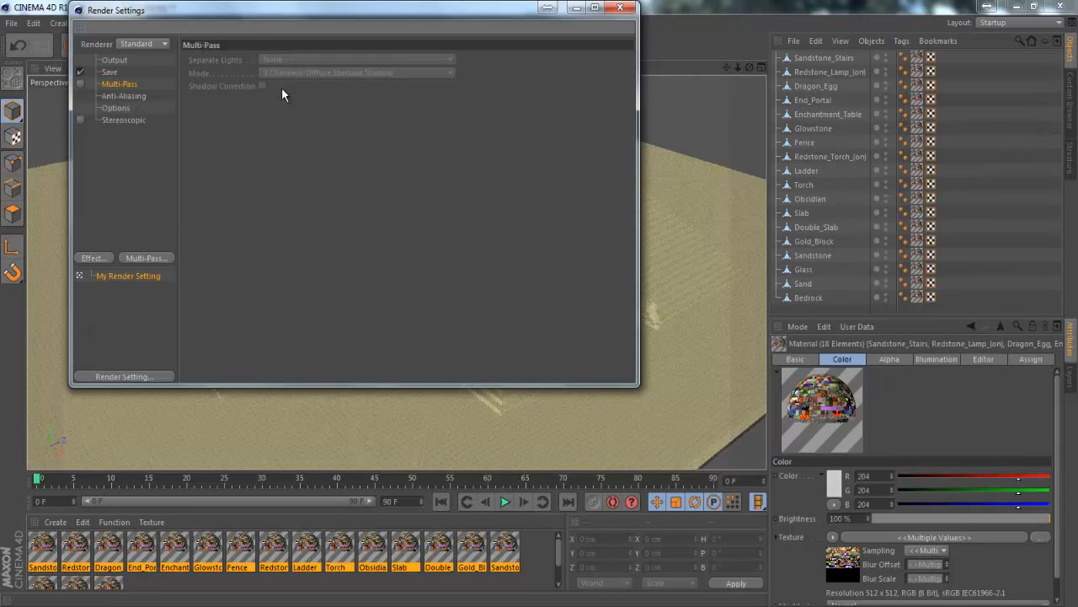
- Set Anti-Aliasing to None in the render settings and close them
{"action": "left_click", "coordinate": [127, 93]}
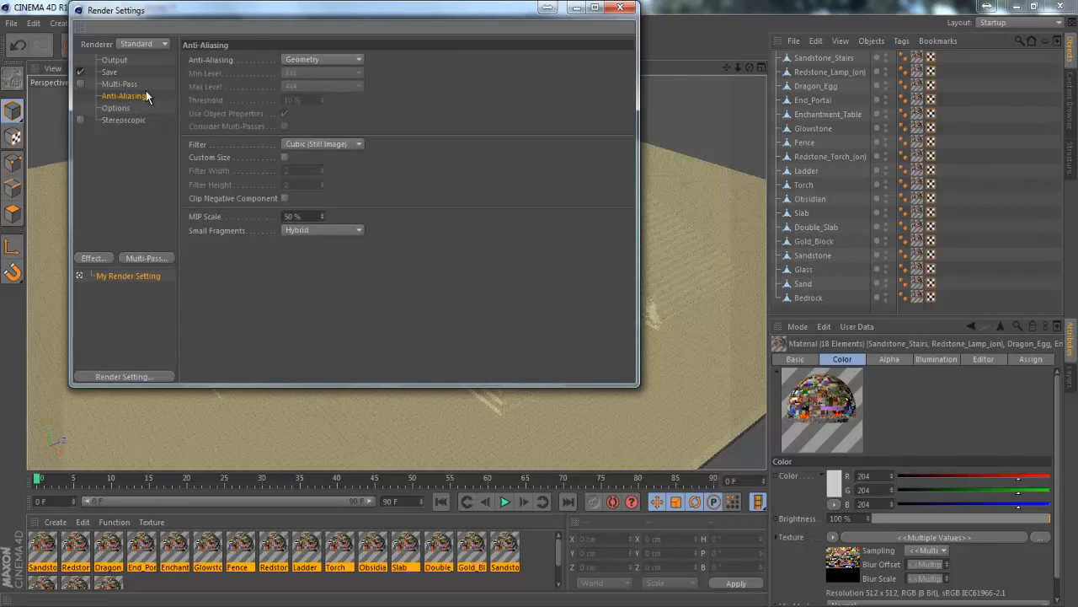
{"action": "left_click", "coordinate": [322, 58]}
{"action": "left_click", "coordinate": [383, 59]}
{"action": "left_click", "coordinate": [356, 59]}
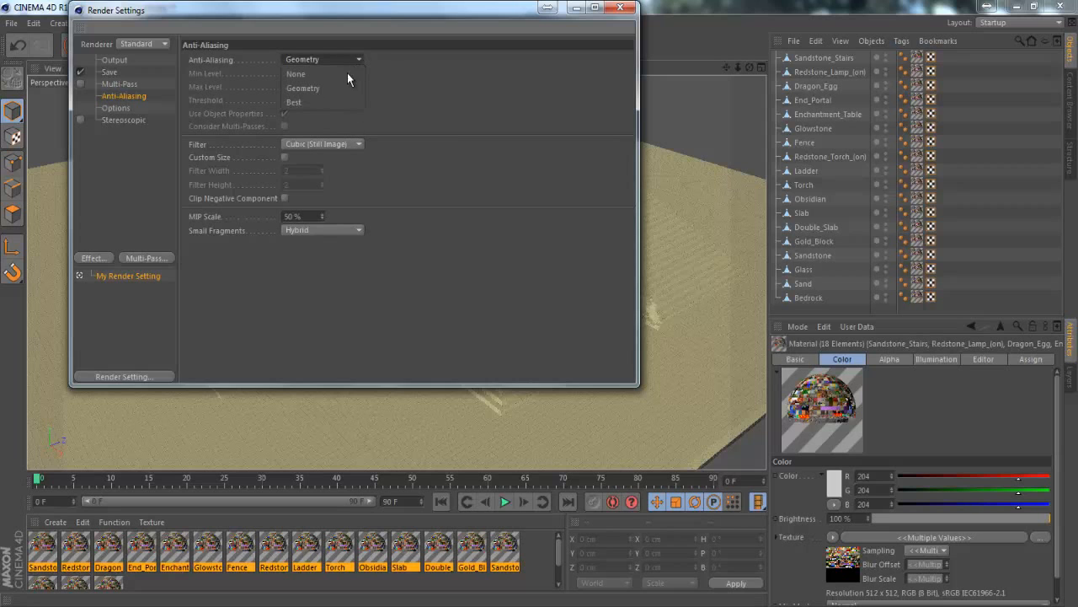
{"action": "left_click", "coordinate": [351, 71]}
{"action": "left_click", "coordinate": [620, 9]}
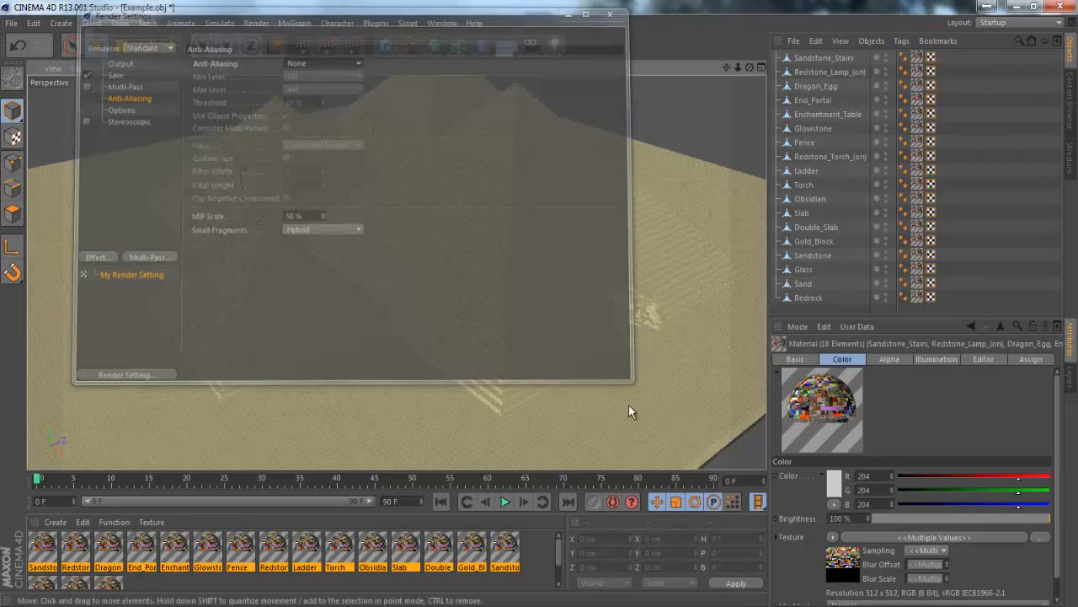
- Render a viewport preview of the sandstone steps at the pyramid's base in close-up
{"action": "scroll", "coordinate": [573, 379], "scroll_direction": "up", "scroll_amount": 8}
{"action": "scroll", "coordinate": [516, 409], "scroll_direction": "up", "scroll_amount": 10}
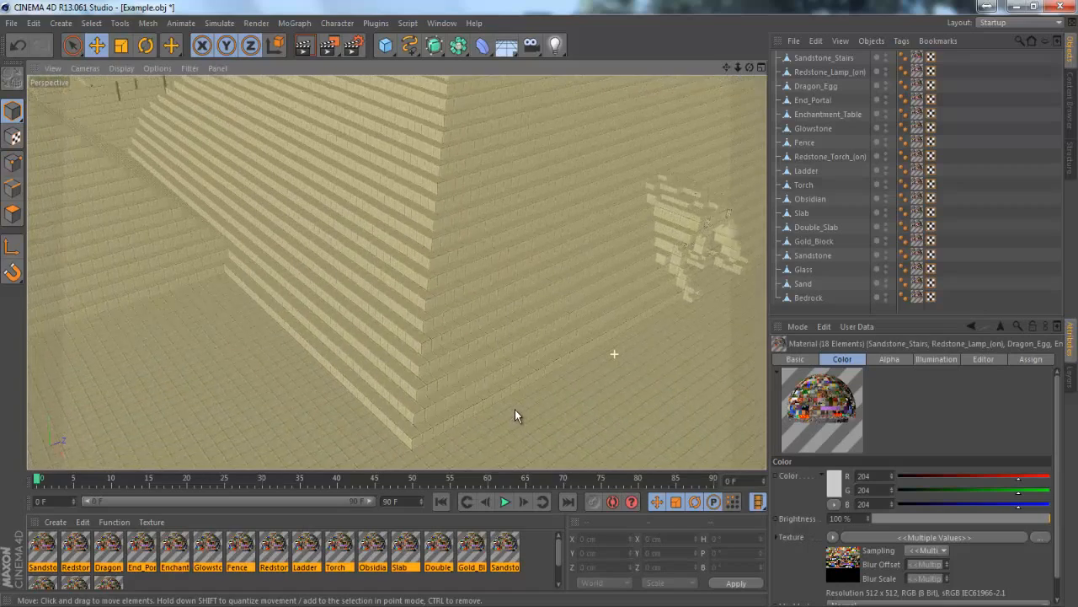
{"action": "scroll", "coordinate": [511, 413], "scroll_direction": "up", "scroll_amount": 10}
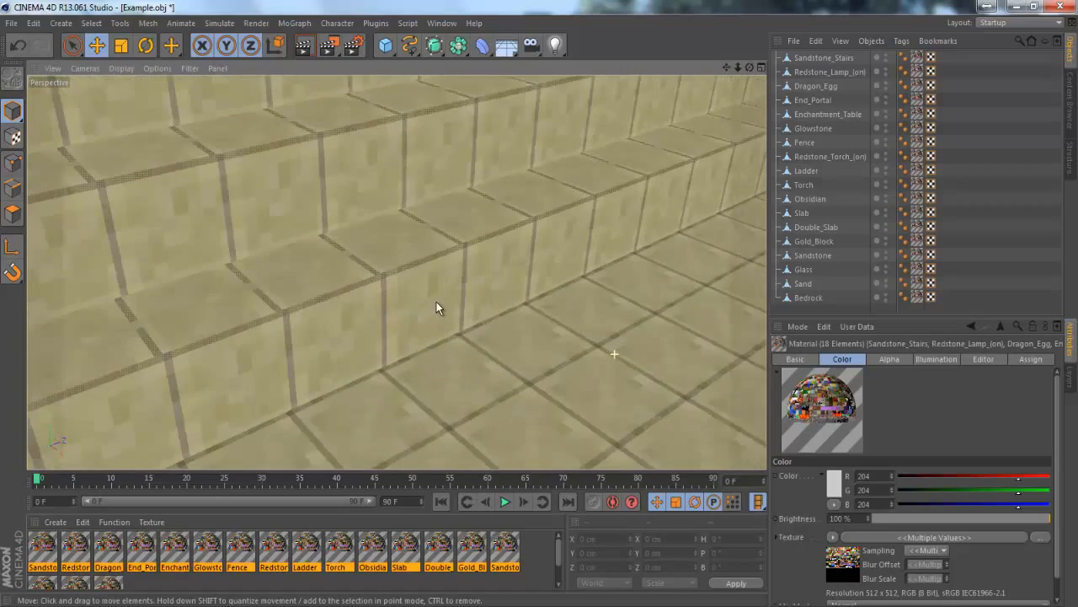
{"action": "scroll", "coordinate": [460, 274], "scroll_direction": "up", "scroll_amount": 6}
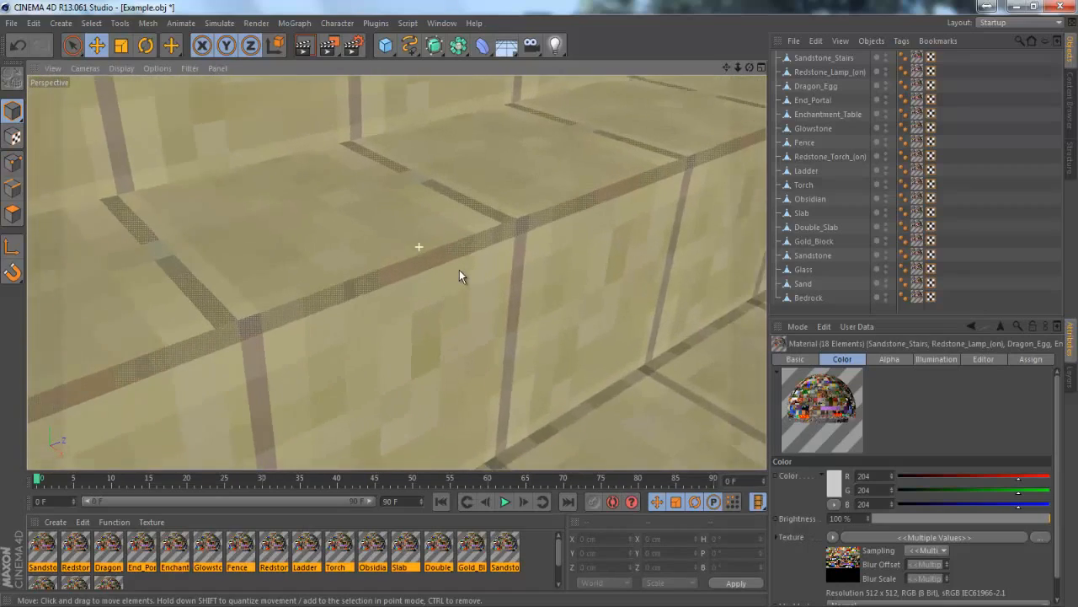
{"action": "left_click", "coordinate": [305, 46]}
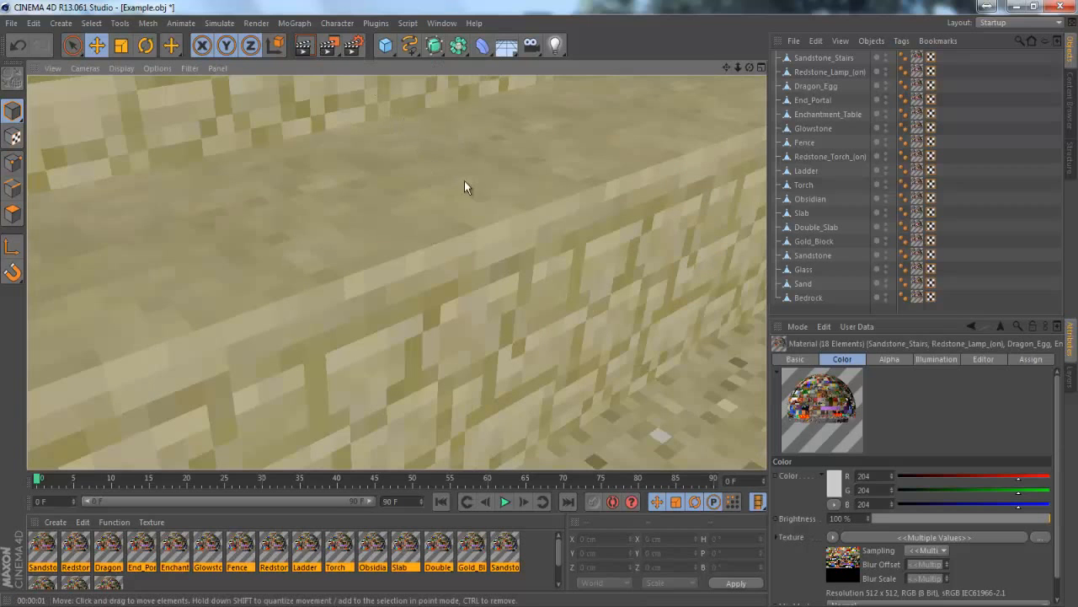
- Render viewport previews of the sandstone steps from farther back and from a lower, more frontal angle
{"action": "left_click_drag", "start_coordinate": [738, 67], "coordinate": [545, 305]}
{"action": "left_click", "coordinate": [312, 48]}
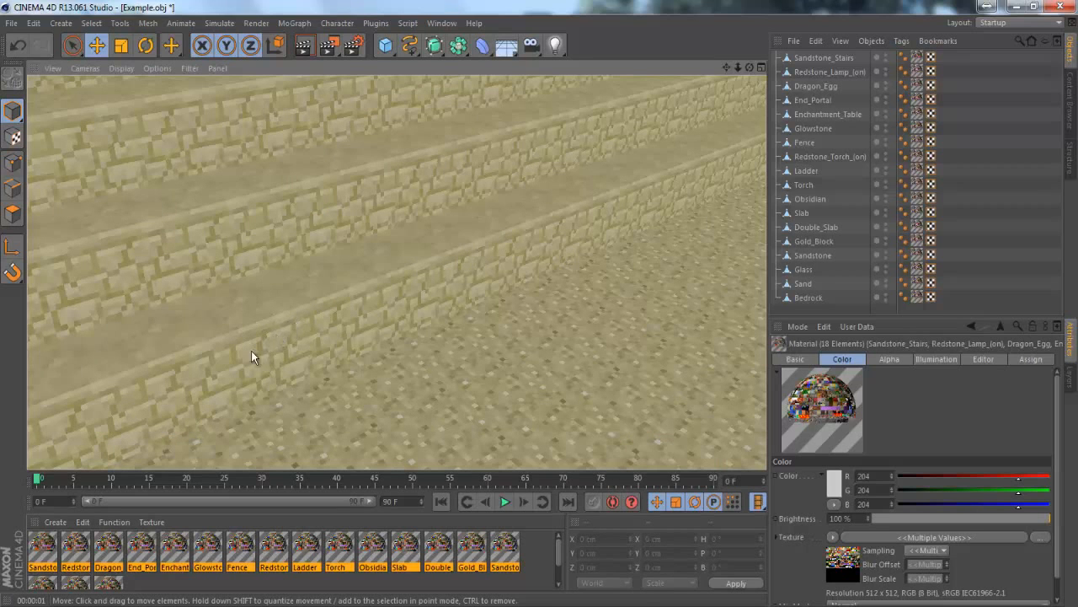
{"action": "left_click_drag", "start_coordinate": [749, 67], "coordinate": [539, 301]}
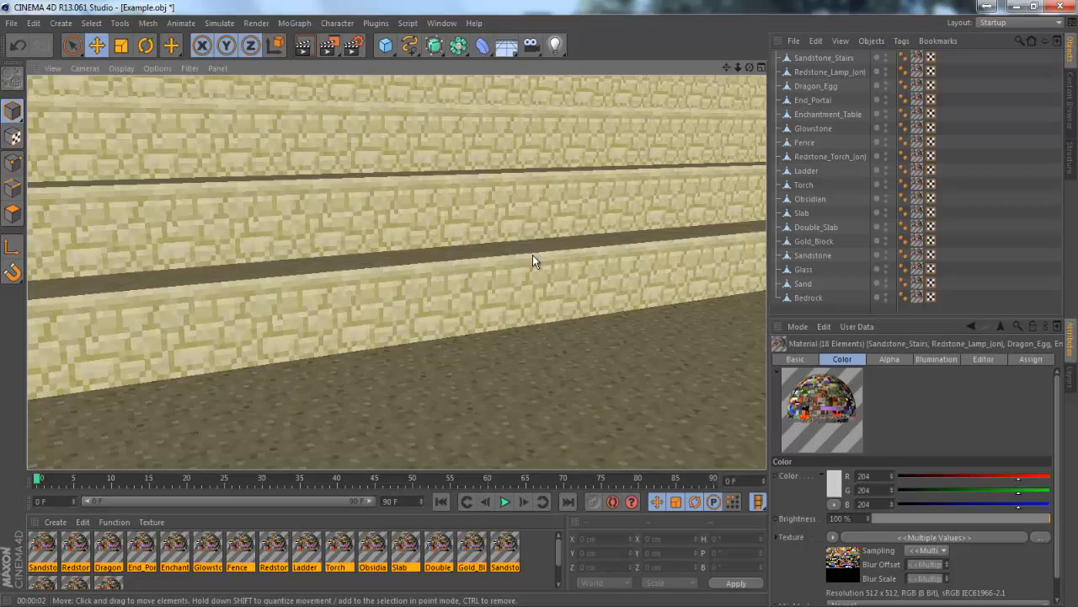
- Set Anti-Aliasing to Best in the render settings and render the sandstone steps in the viewport
{"action": "left_click", "coordinate": [355, 47]}
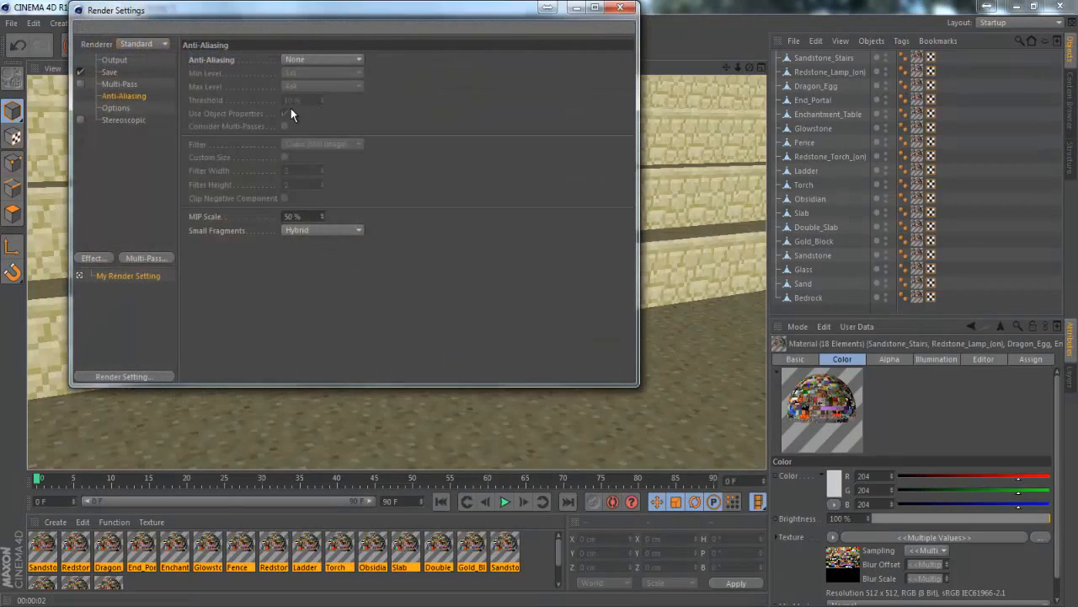
{"action": "left_click", "coordinate": [295, 59]}
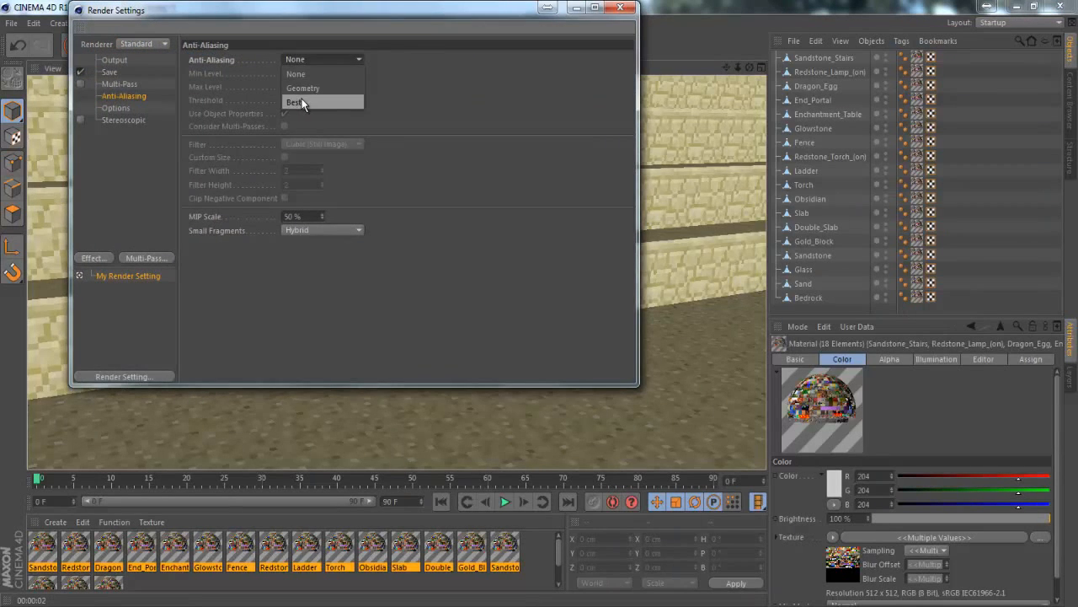
{"action": "left_click", "coordinate": [300, 98]}
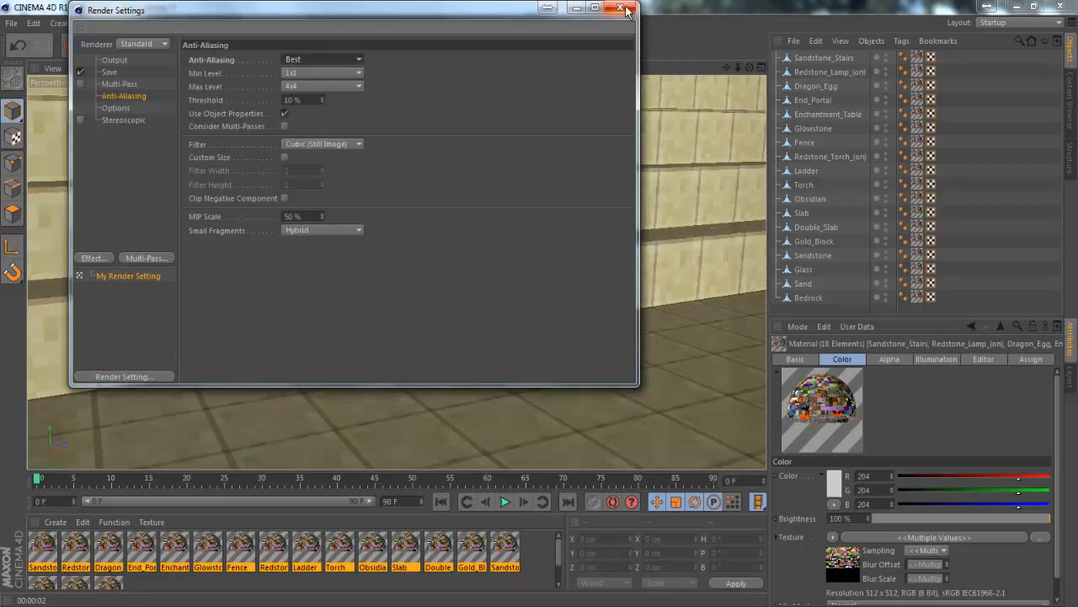
{"action": "left_click", "coordinate": [620, 8]}
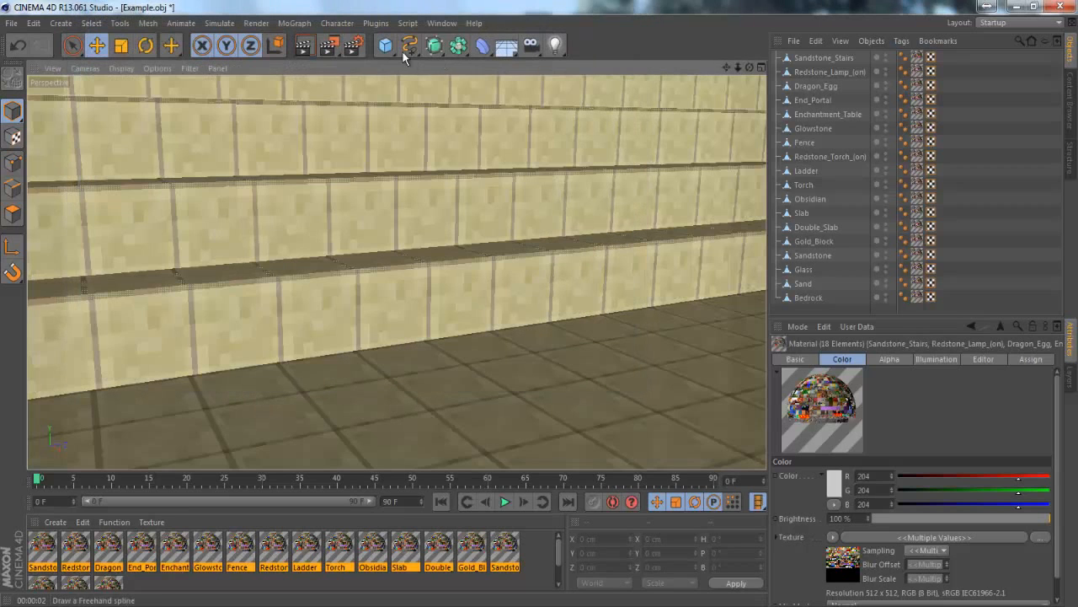
{"action": "left_click", "coordinate": [303, 45]}
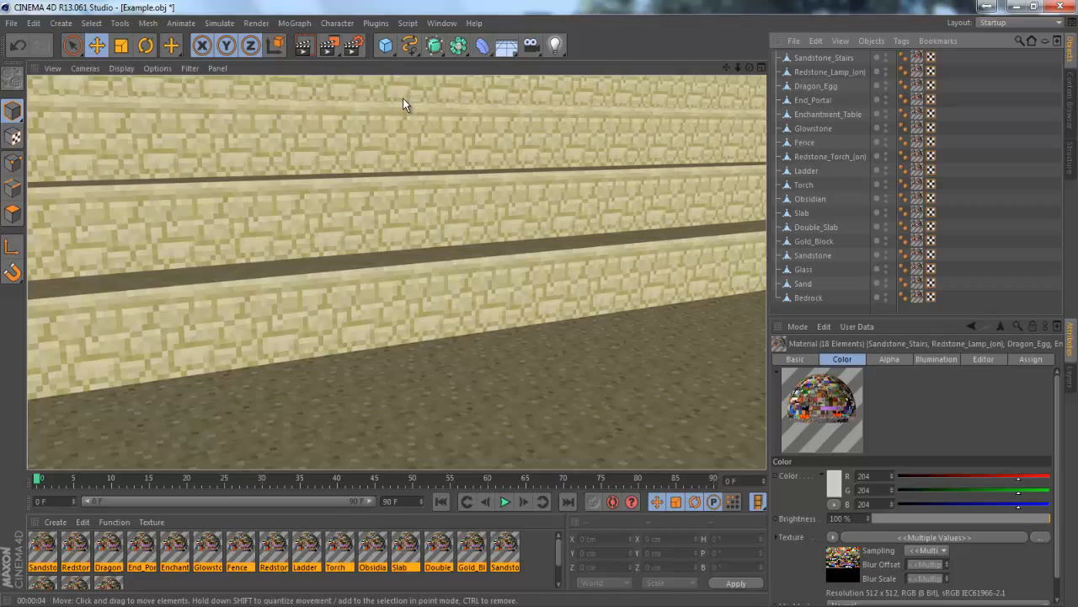
- Add the Ambient Occlusion and Global Illumination effects to the render settings
{"action": "left_click", "coordinate": [357, 47]}
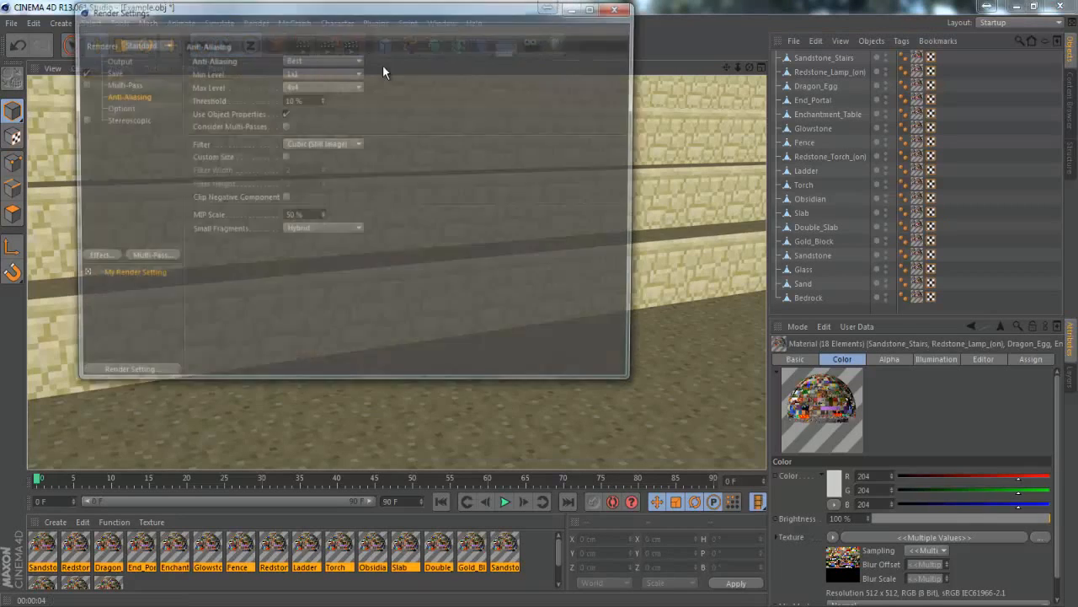
{"action": "left_click", "coordinate": [118, 107]}
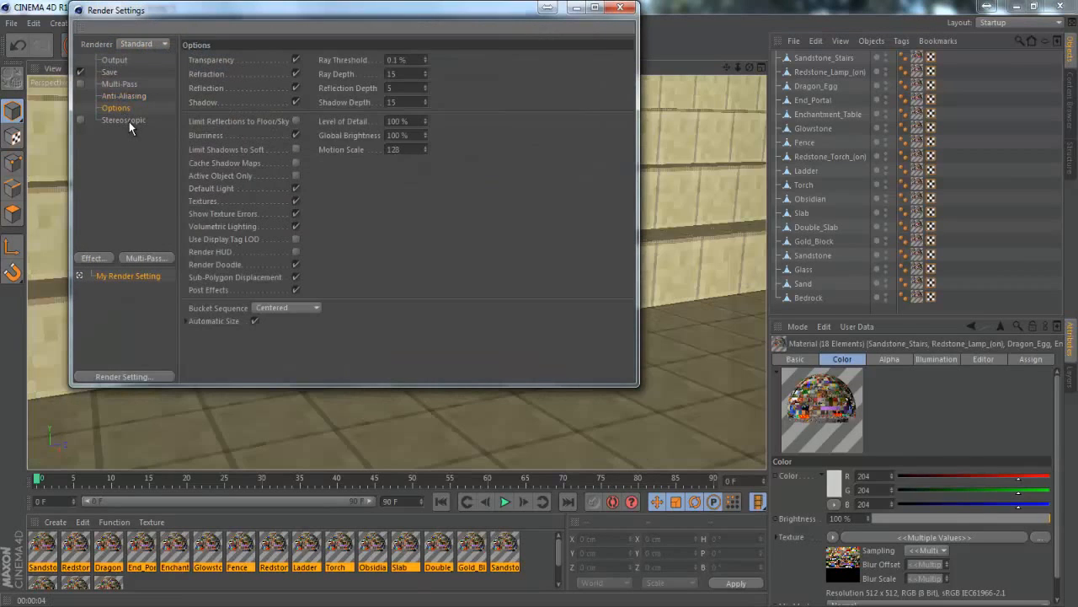
{"action": "left_click", "coordinate": [126, 121]}
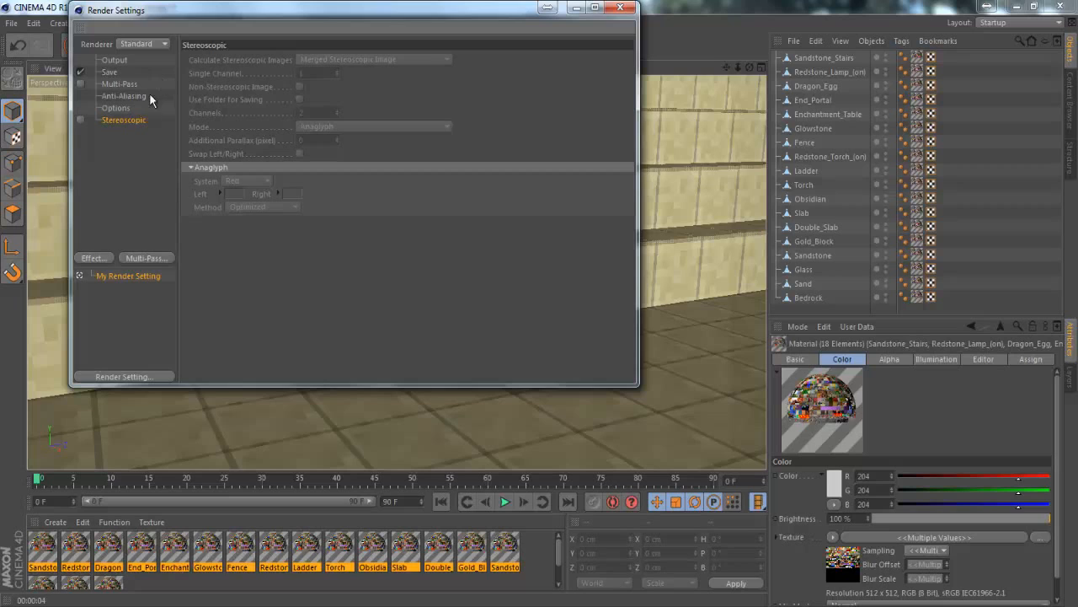
{"action": "left_click", "coordinate": [116, 108]}
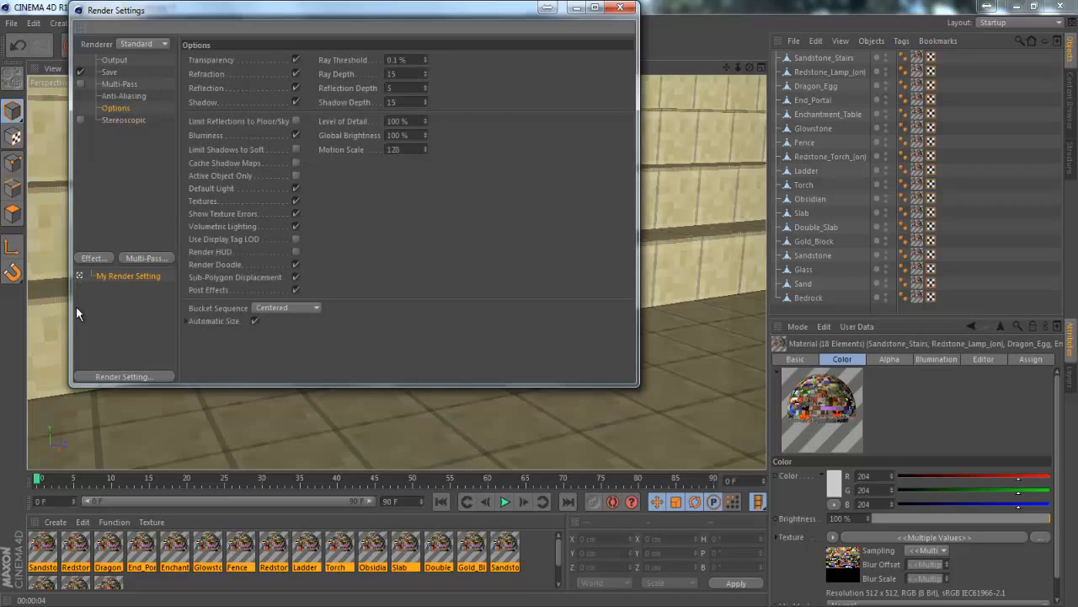
{"action": "left_click", "coordinate": [117, 173]}
{"action": "left_click", "coordinate": [94, 258]}
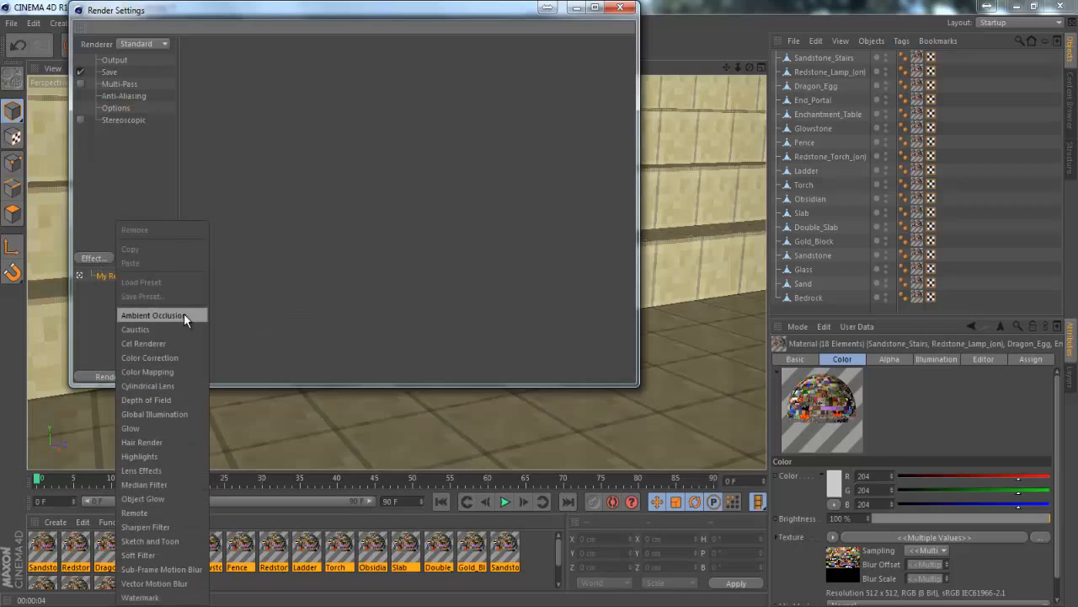
{"action": "left_click", "coordinate": [186, 314]}
{"action": "left_click", "coordinate": [98, 260]}
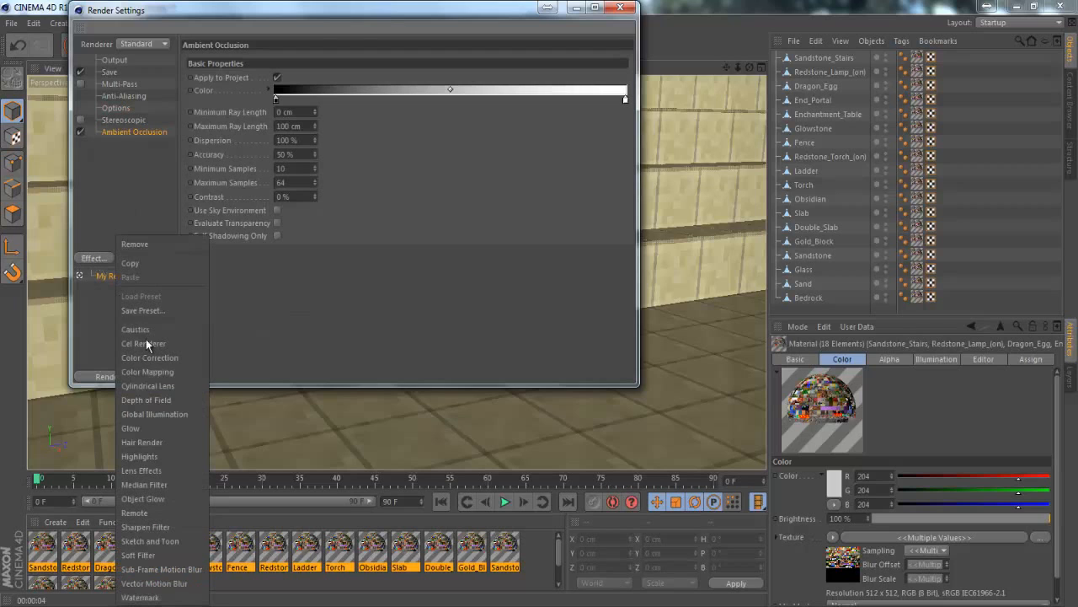
{"action": "left_click", "coordinate": [179, 415]}
{"action": "right_click", "coordinate": [133, 174]}
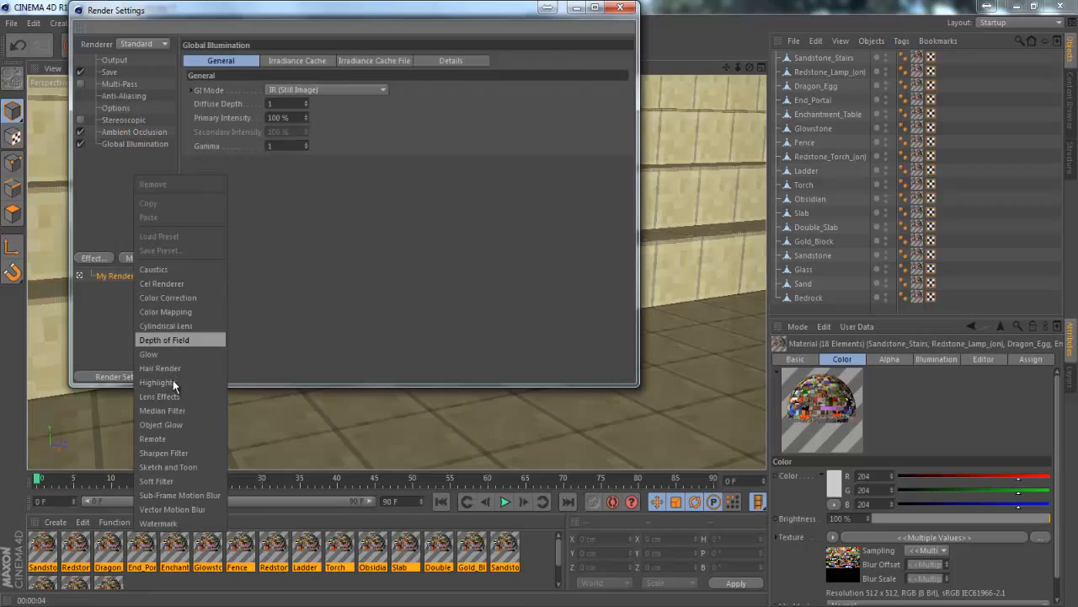
{"action": "left_click", "coordinate": [286, 294]}
- Set Stochastic Samples and Record Density to Low in Global Illumination's irradiance cache and close the render settings
{"action": "left_click", "coordinate": [127, 133]}
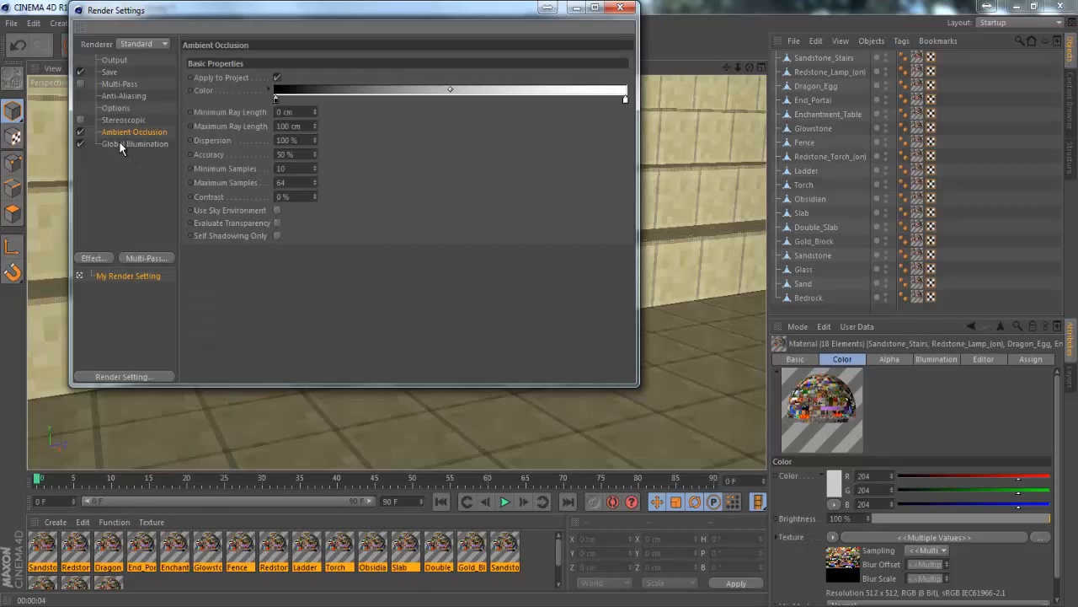
{"action": "left_click", "coordinate": [120, 145]}
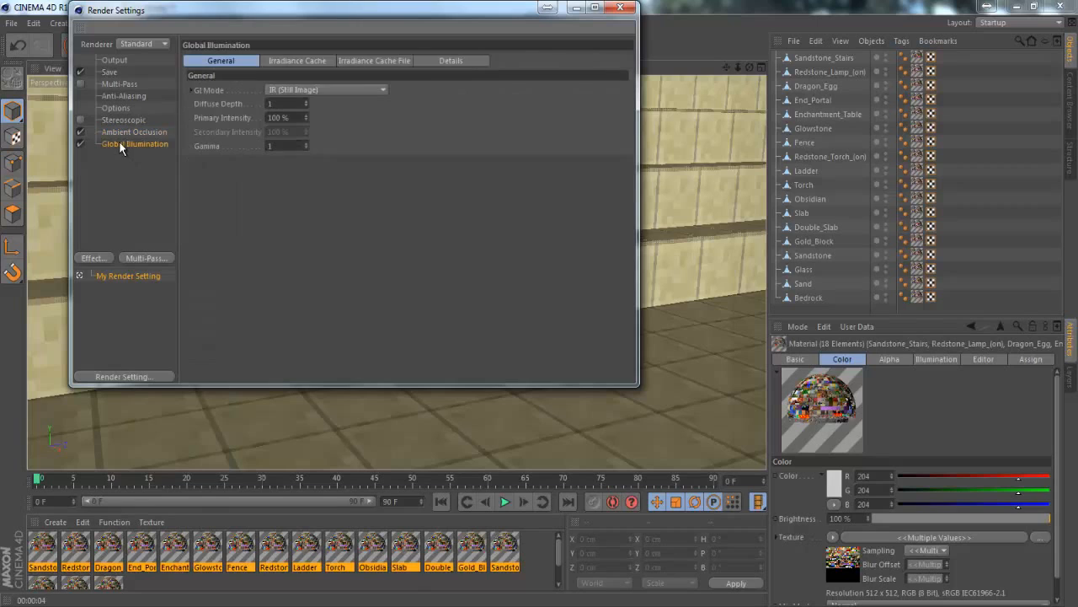
{"action": "left_click", "coordinate": [280, 62]}
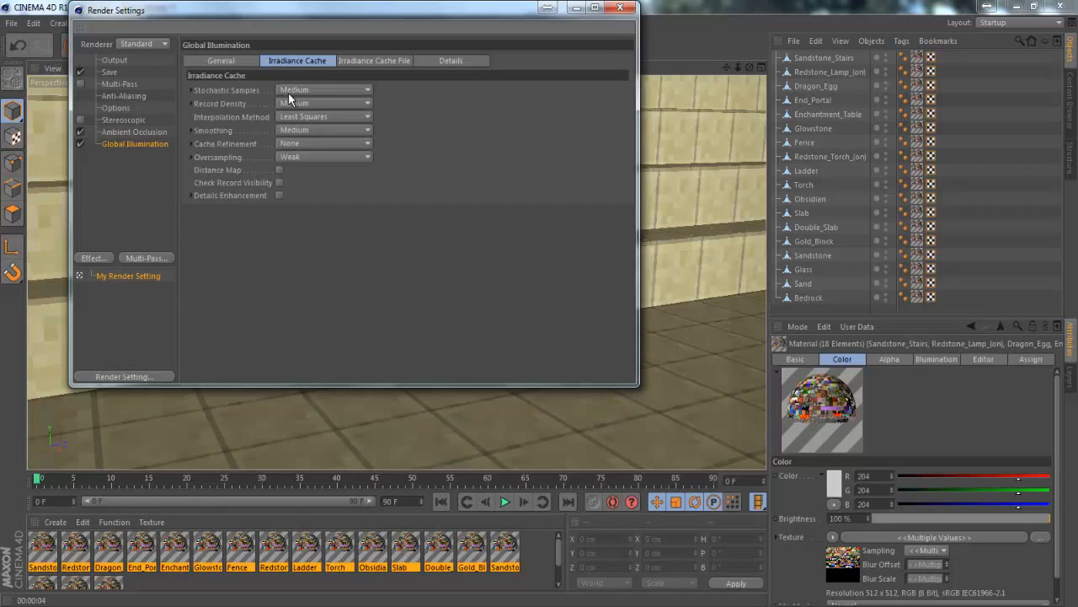
{"action": "left_click", "coordinate": [289, 90]}
{"action": "left_click", "coordinate": [302, 131]}
{"action": "left_click", "coordinate": [309, 102]}
{"action": "left_click", "coordinate": [307, 144]}
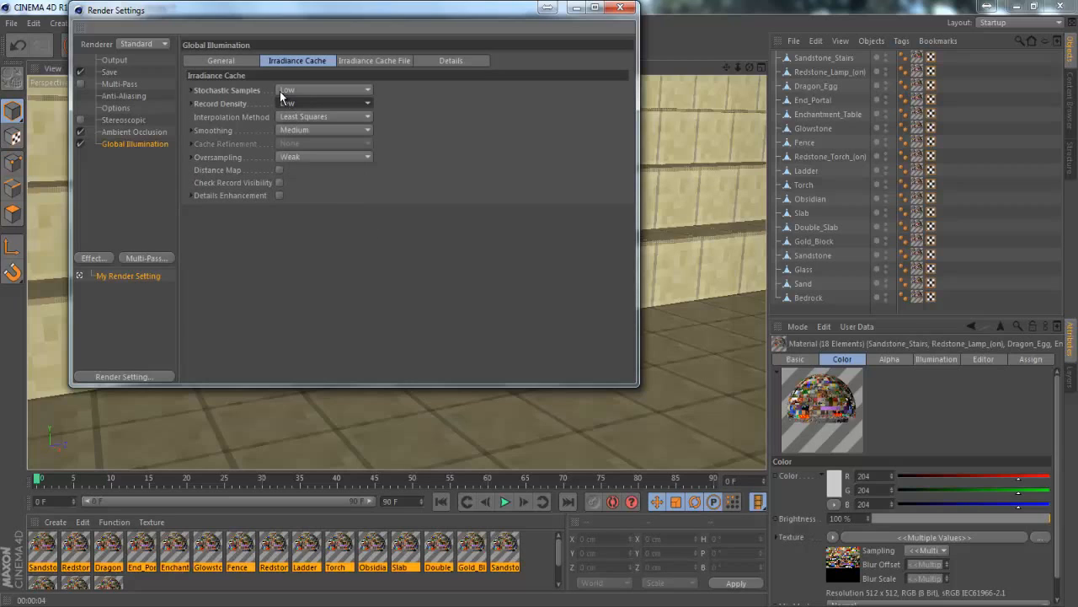
{"action": "left_click", "coordinate": [239, 64]}
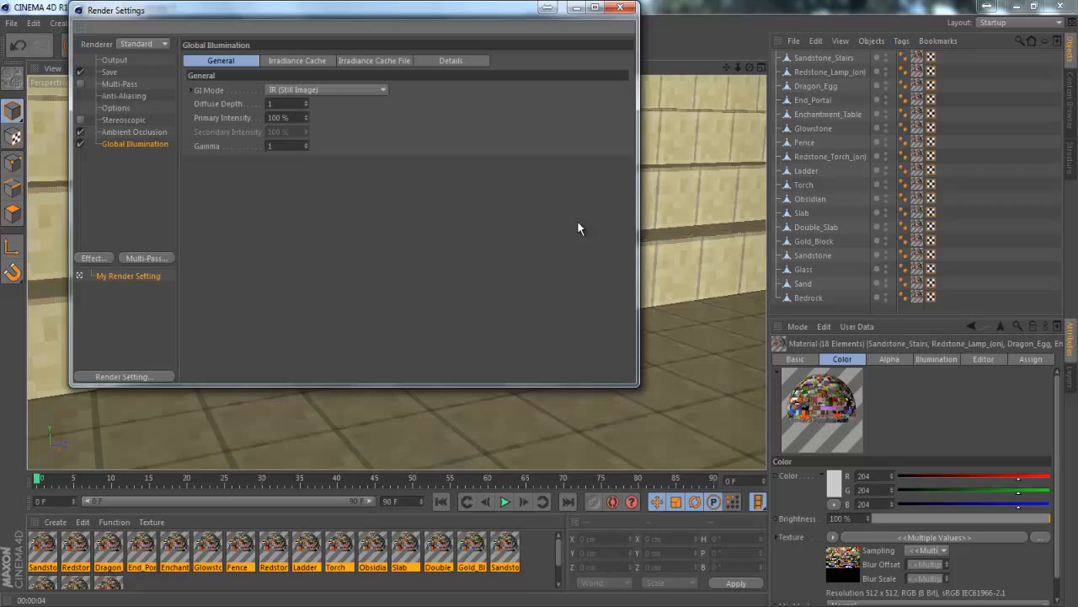
{"action": "left_click", "coordinate": [362, 89]}
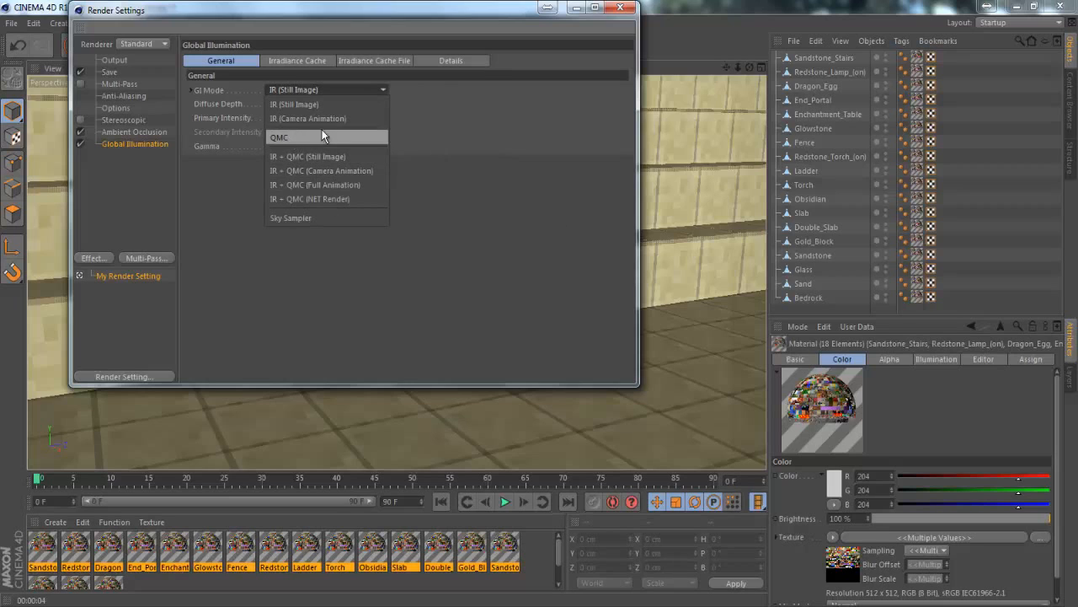
{"action": "left_click", "coordinate": [427, 168]}
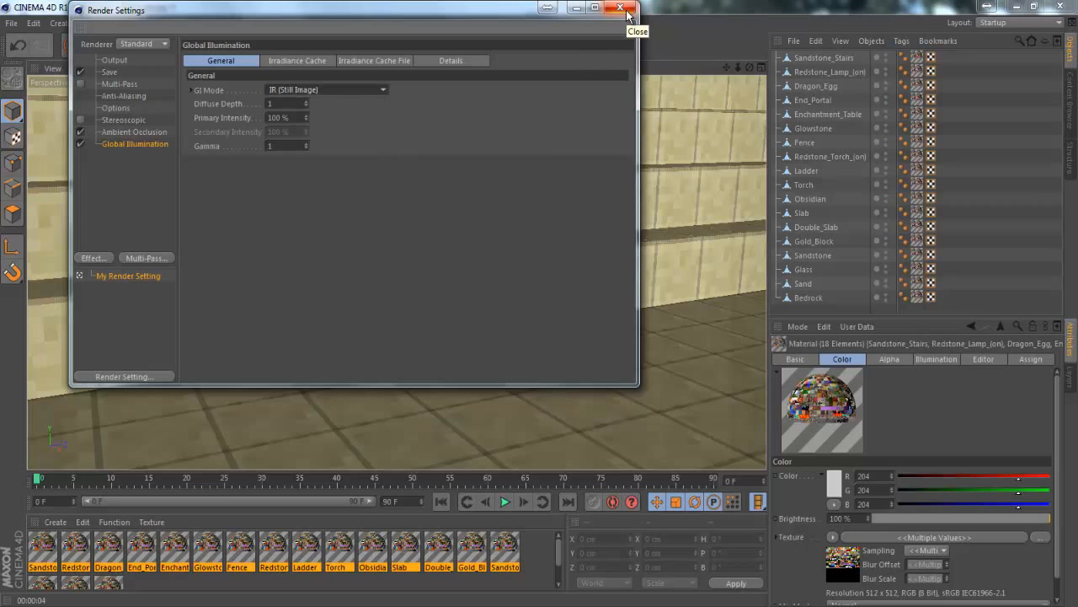
{"action": "left_click", "coordinate": [621, 8]}
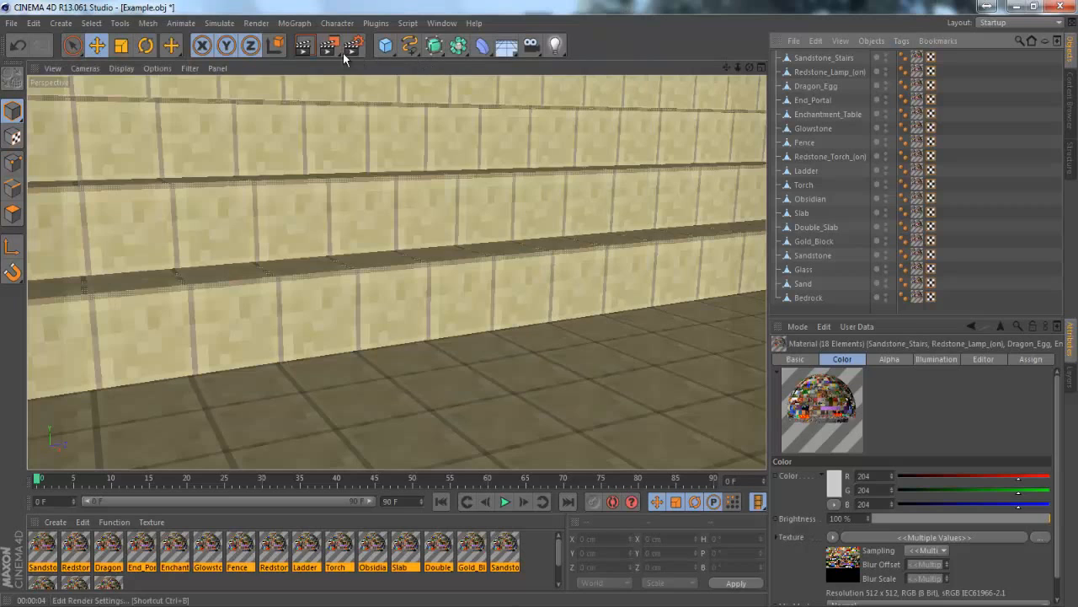
- Start a viewport preview render of the sandstone steps, stop it, and leave nothing selected
{"action": "left_click", "coordinate": [303, 45]}
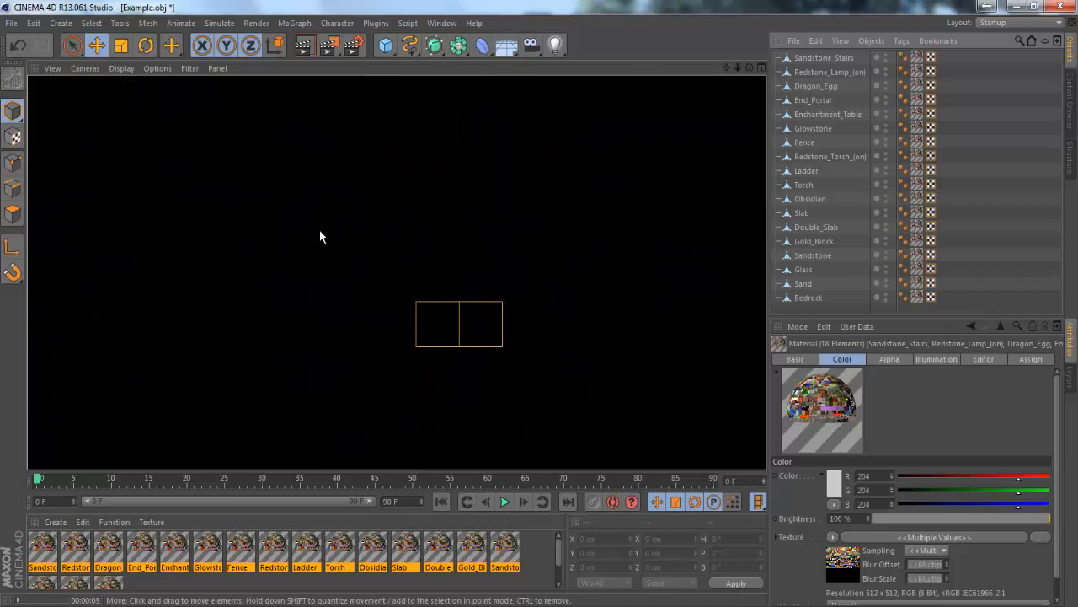
{"action": "left_click", "coordinate": [409, 284]}
{"action": "left_click_drag", "start_coordinate": [749, 66], "coordinate": [534, 306]}
{"action": "left_click_drag", "start_coordinate": [727, 66], "coordinate": [631, 108]}
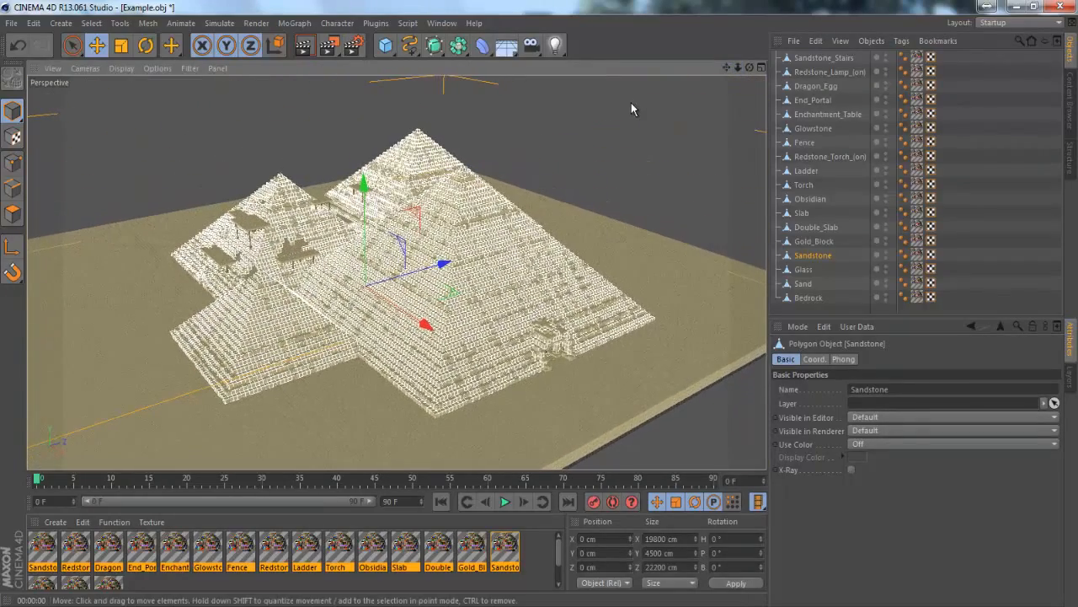
{"action": "left_click", "coordinate": [631, 100]}
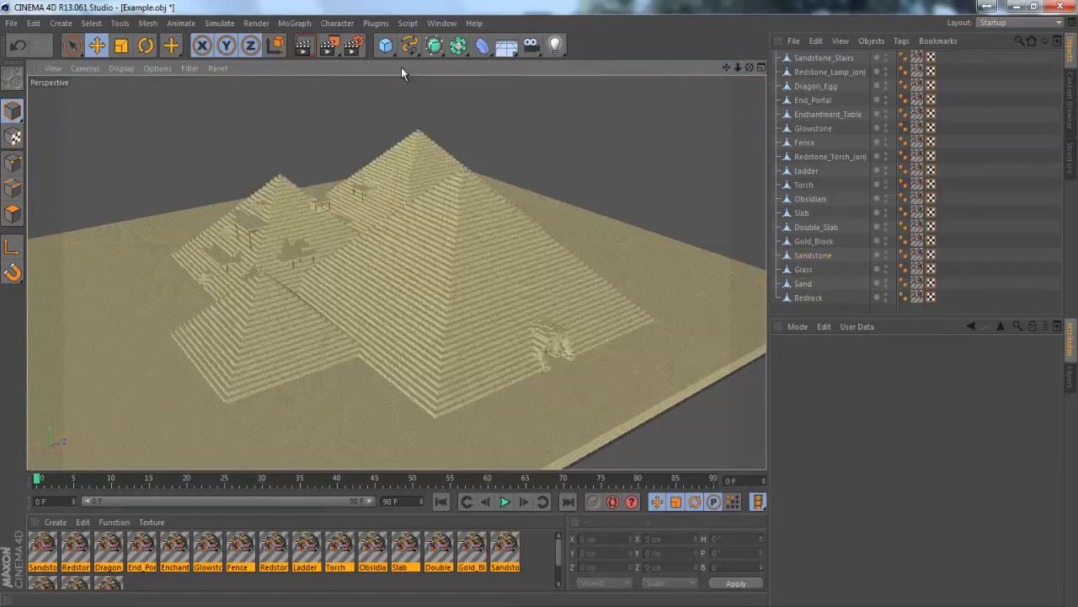
- Add an Infinite Light and move it in front of the pyramids, to about X 6169 cm and Z -5028 cm
{"action": "left_click", "coordinate": [564, 54]}
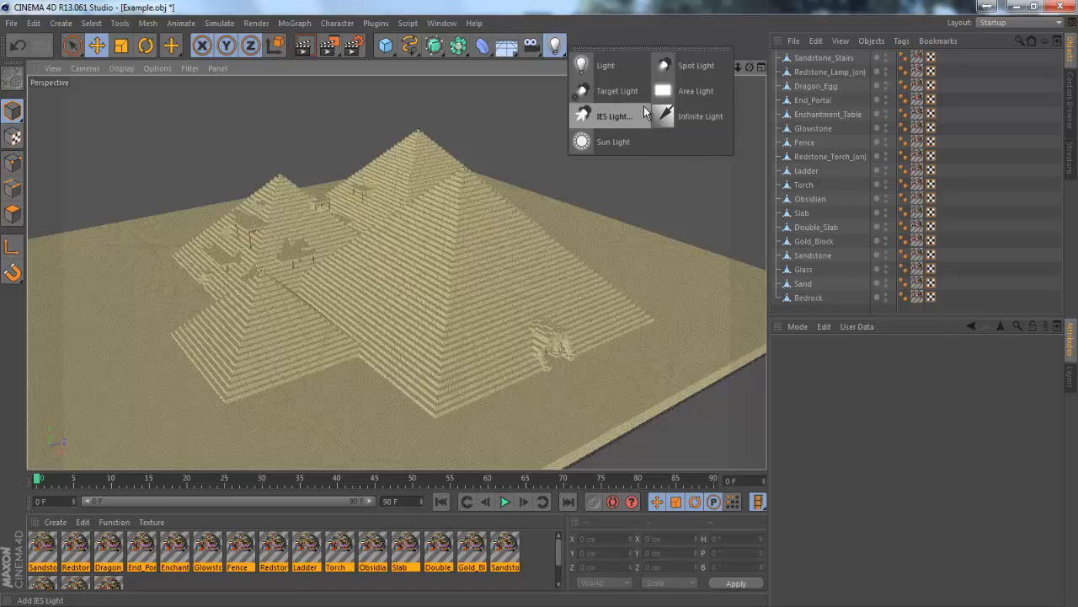
{"action": "left_click", "coordinate": [720, 117]}
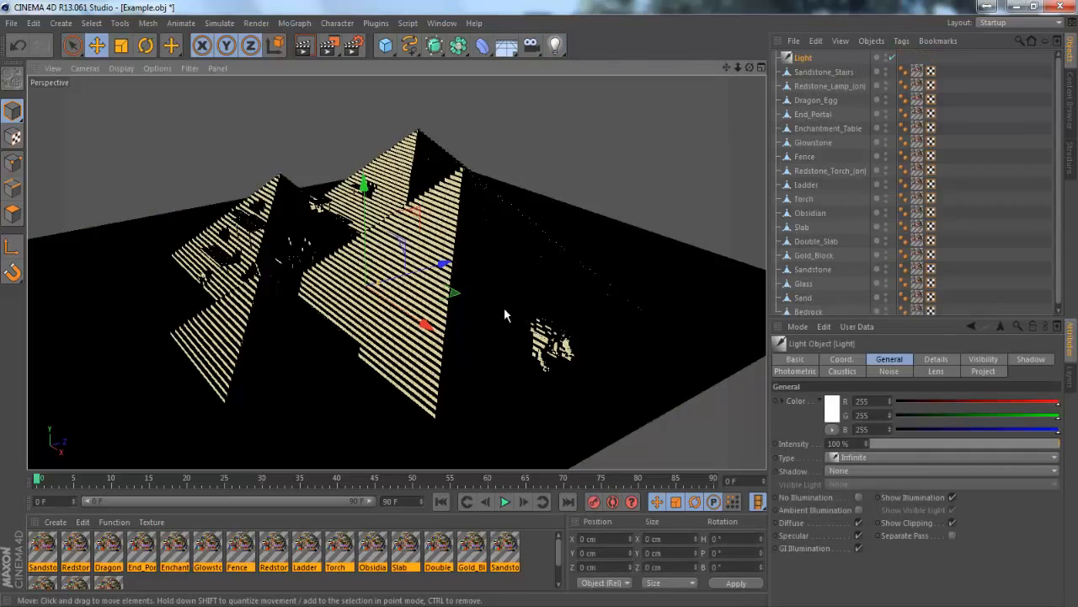
{"action": "left_click_drag", "start_coordinate": [749, 67], "coordinate": [531, 320]}
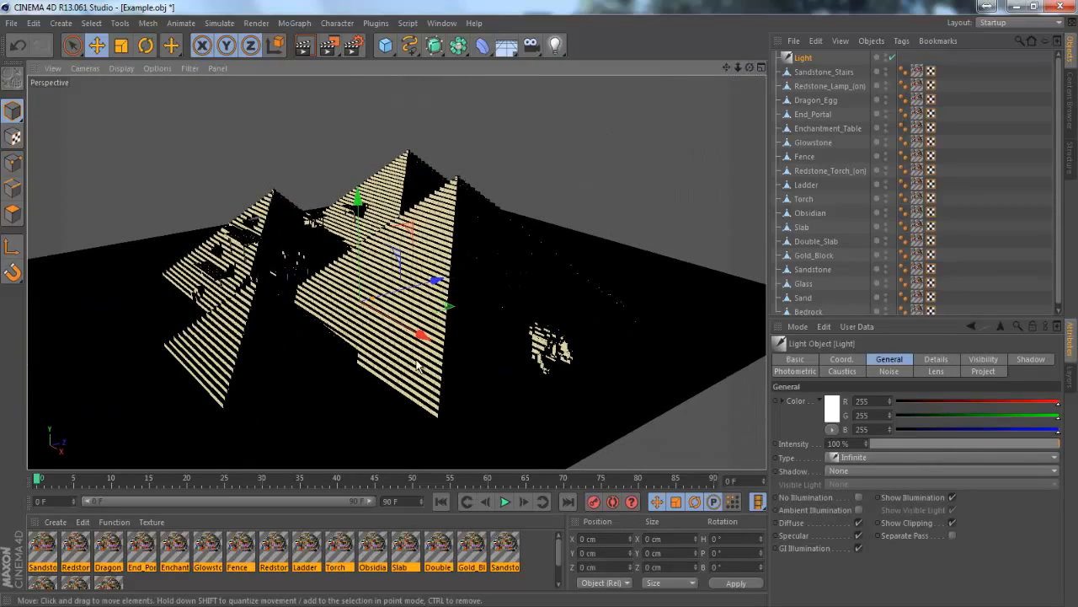
{"action": "left_click_drag", "start_coordinate": [423, 358], "coordinate": [396, 413]}
- Rotate the infinite light to about H 48.8° and P -34.4° so it shines down onto the pyramids and ground
{"action": "left_click_drag", "start_coordinate": [745, 69], "coordinate": [546, 296]}
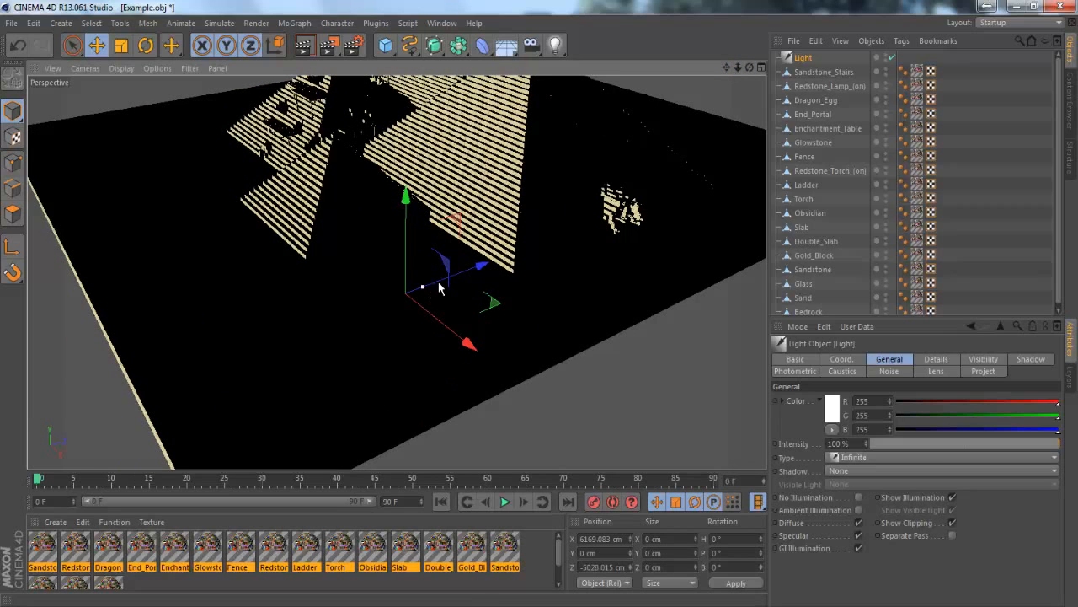
{"action": "left_click_drag", "start_coordinate": [749, 68], "coordinate": [540, 301]}
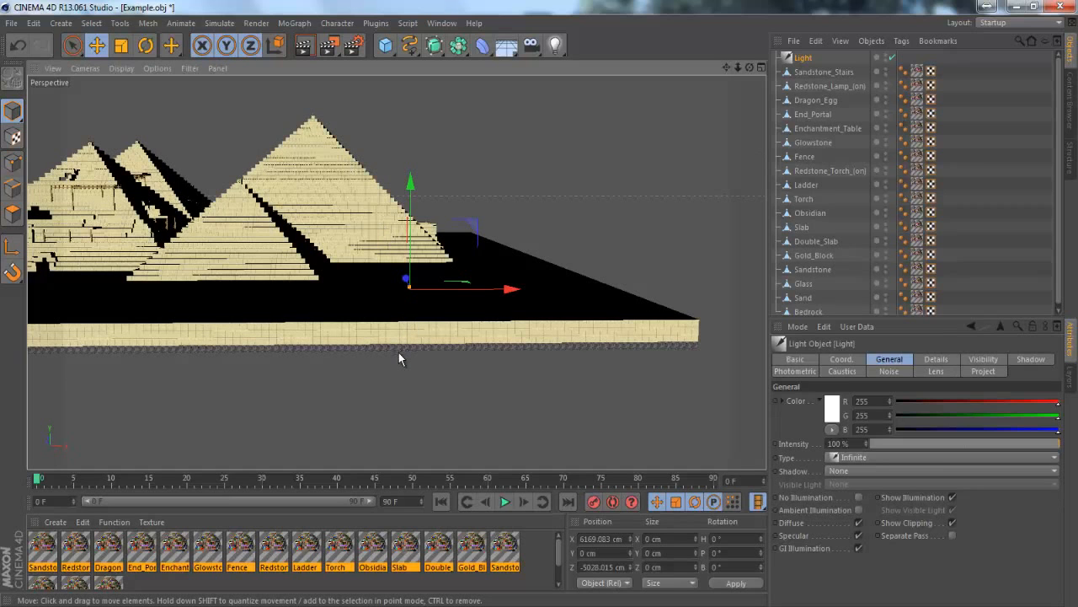
{"action": "left_click_drag", "start_coordinate": [536, 314], "coordinate": [539, 301], "text": "alt"}
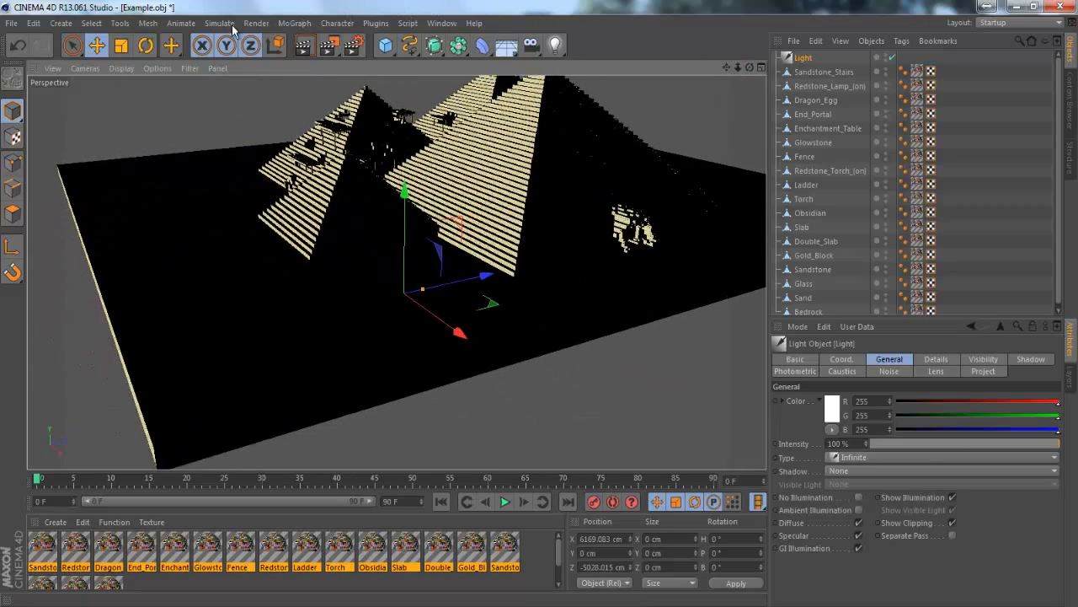
{"action": "left_click", "coordinate": [144, 46]}
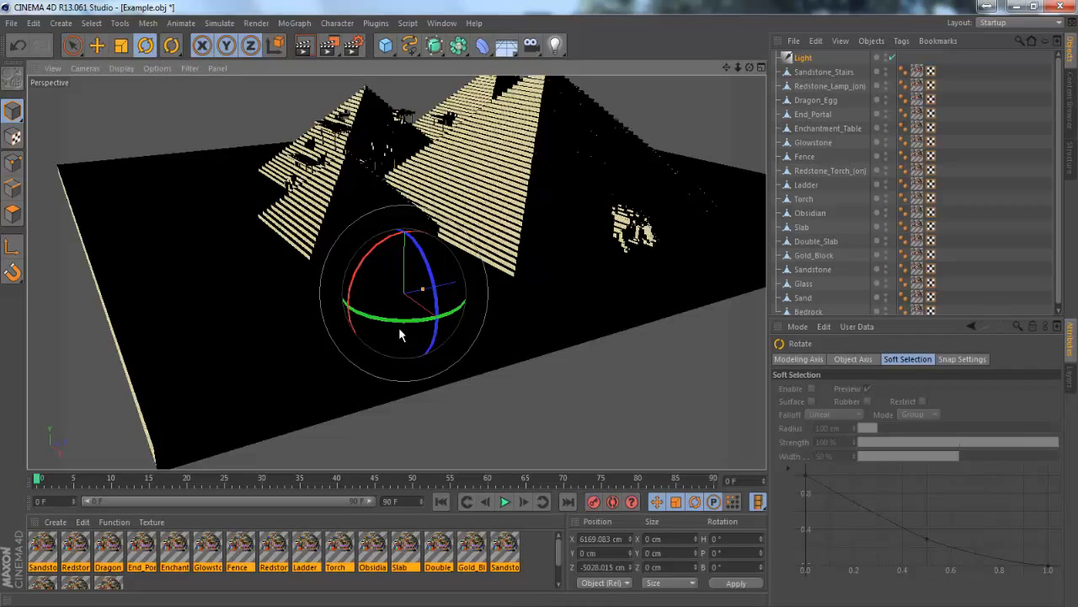
{"action": "left_click_drag", "start_coordinate": [749, 68], "coordinate": [533, 261]}
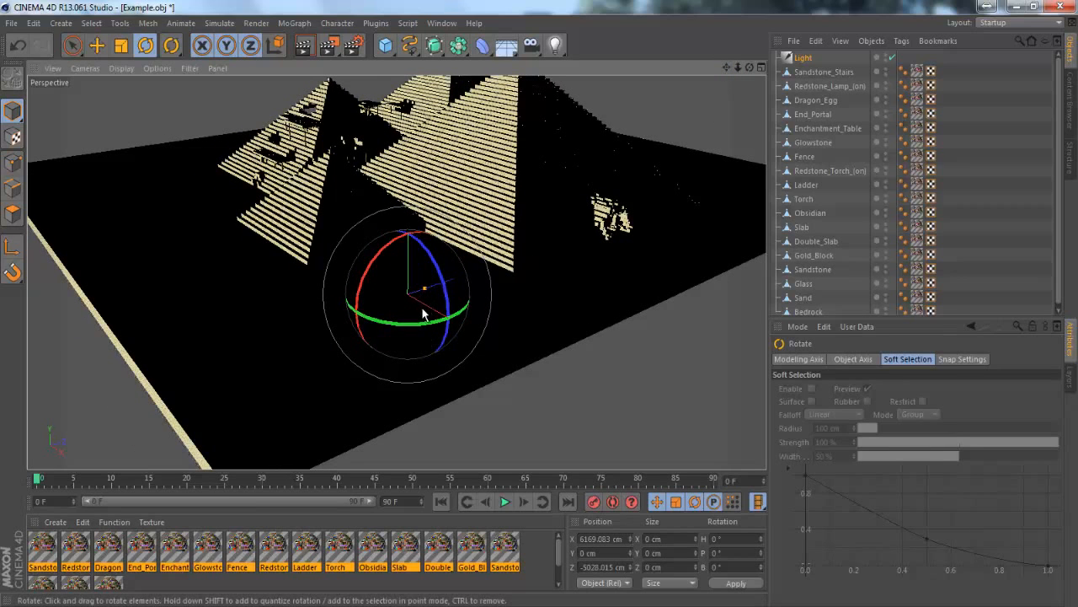
{"action": "left_click_drag", "start_coordinate": [421, 325], "coordinate": [430, 243]}
{"action": "mouse_move", "coordinate": [728, 66]}
{"action": "left_mouse_down"}
{"action": "mouse_move", "coordinate": [539, 304]}
{"action": "mouse_move", "coordinate": [732, 65]}
{"action": "left_mouse_up"}
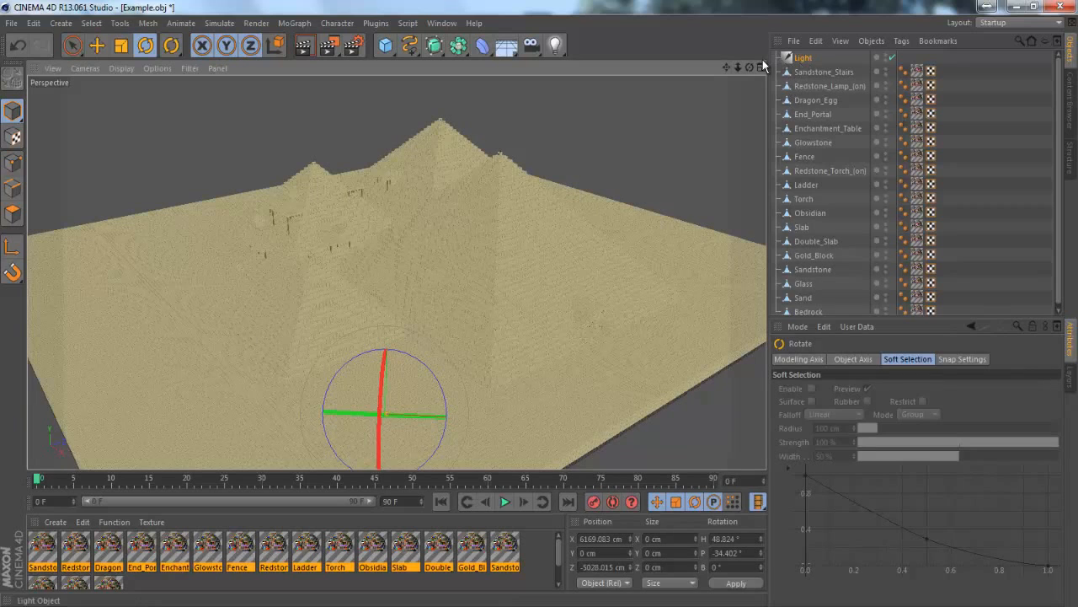
- Examine the light's effect on the pyramid entrance and its pillars in close-up
{"action": "left_click_drag", "start_coordinate": [750, 68], "coordinate": [534, 296]}
{"action": "mouse_move", "coordinate": [722, 69]}
{"action": "left_mouse_down"}
{"action": "mouse_move", "coordinate": [532, 298]}
{"action": "mouse_move", "coordinate": [722, 68]}
{"action": "left_mouse_up"}
{"action": "left_click_drag", "start_coordinate": [589, 357], "coordinate": [475, 347], "text": "alt"}
{"action": "right_click_drag", "start_coordinate": [493, 383], "coordinate": [540, 361], "text": "alt"}
{"action": "left_click_drag", "start_coordinate": [538, 357], "coordinate": [428, 377], "text": "alt"}
{"action": "scroll", "coordinate": [492, 365], "scroll_direction": "up", "scroll_amount": 6}
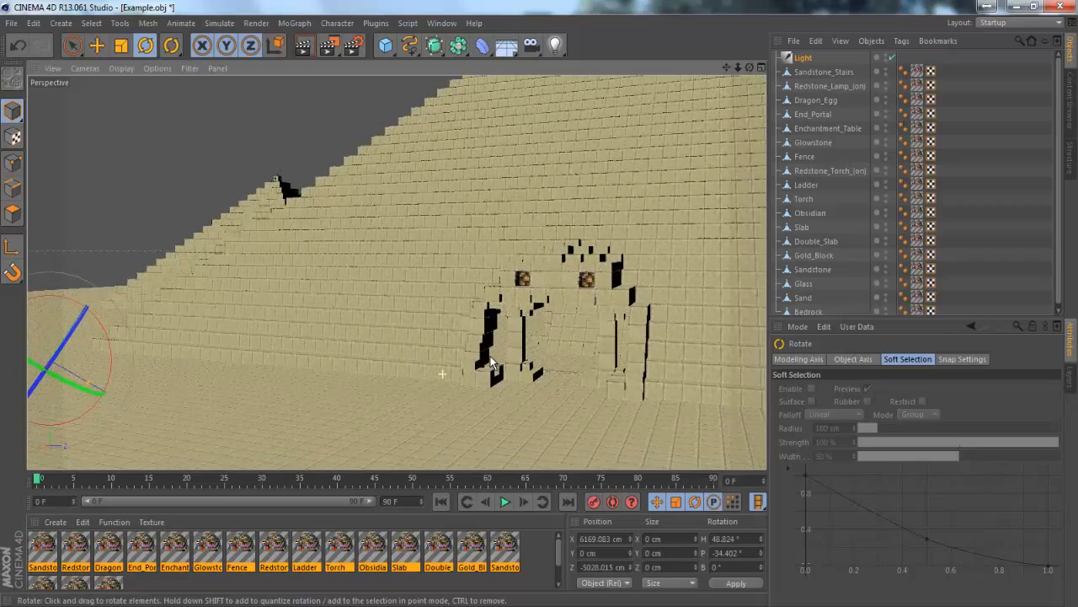
{"action": "scroll", "coordinate": [490, 355], "scroll_direction": "up", "scroll_amount": 4}
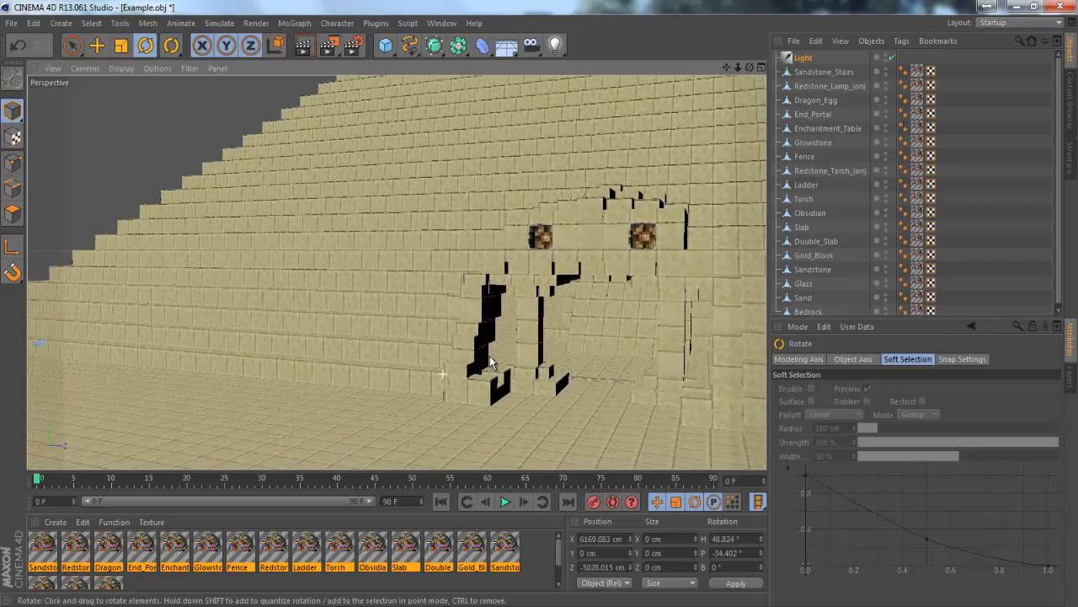
{"action": "scroll", "coordinate": [427, 401], "scroll_direction": "up", "scroll_amount": 2}
{"action": "scroll", "coordinate": [427, 400], "scroll_direction": "up", "scroll_amount": 4}
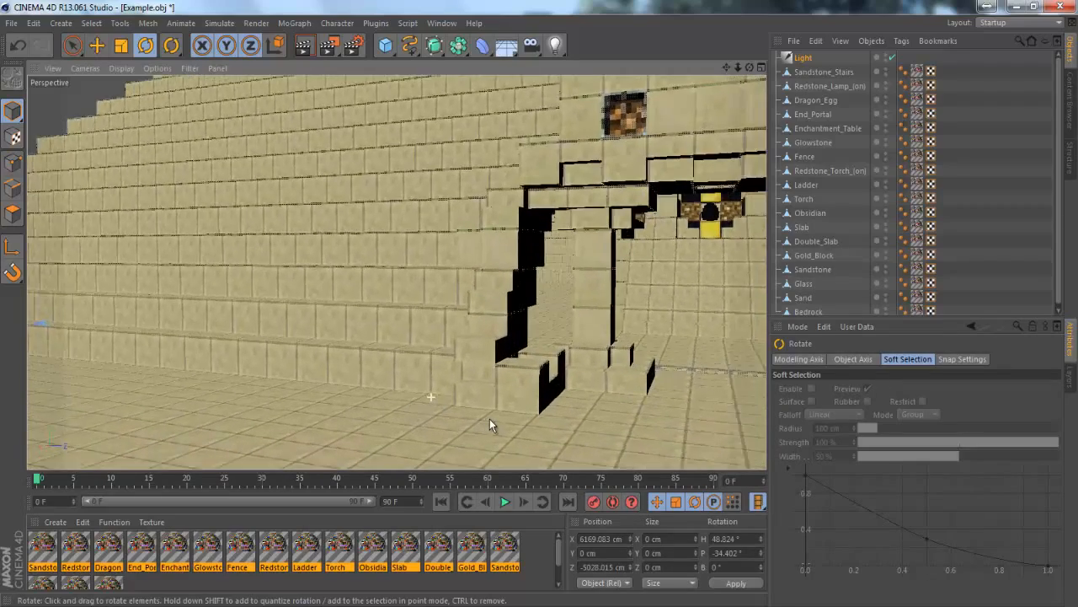
{"action": "left_click_drag", "start_coordinate": [489, 427], "coordinate": [706, 234], "text": "alt"}
{"action": "mouse_move", "coordinate": [721, 76]}
{"action": "left_mouse_down"}
{"action": "mouse_move", "coordinate": [537, 303]}
{"action": "mouse_move", "coordinate": [726, 70]}
{"action": "left_mouse_up"}
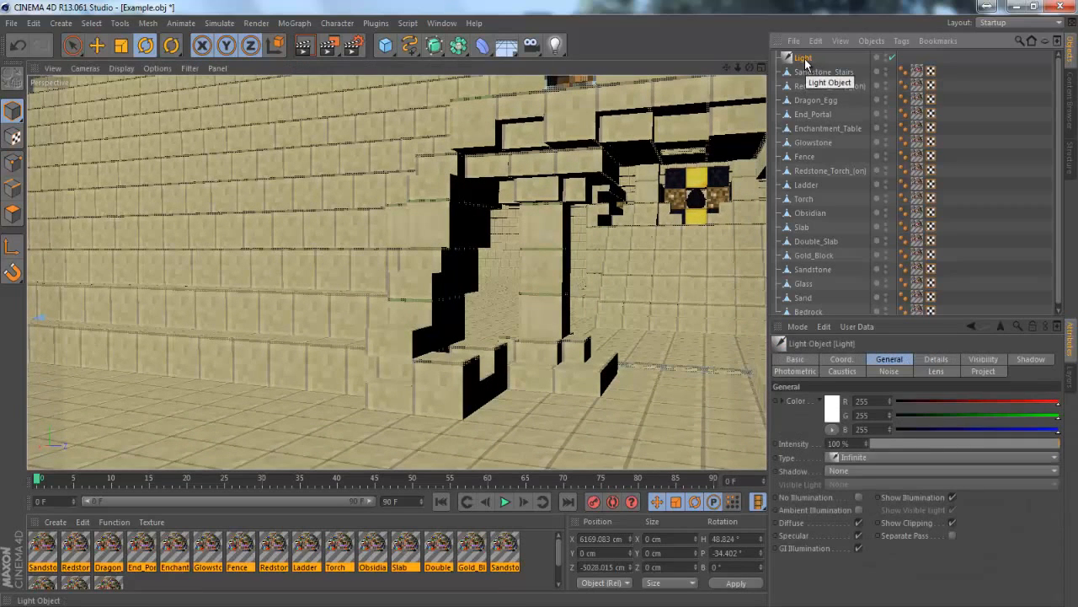
- Set the infinite light's color to a warm off-white, RGB 255, 236, 221
{"action": "left_click", "coordinate": [834, 406]}
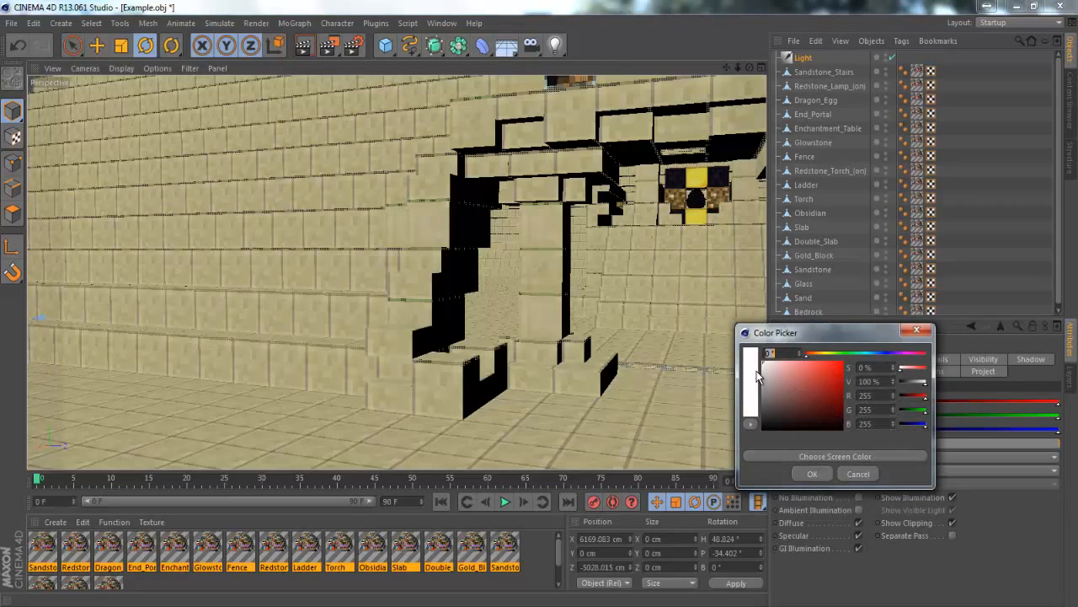
{"action": "left_click", "coordinate": [815, 352]}
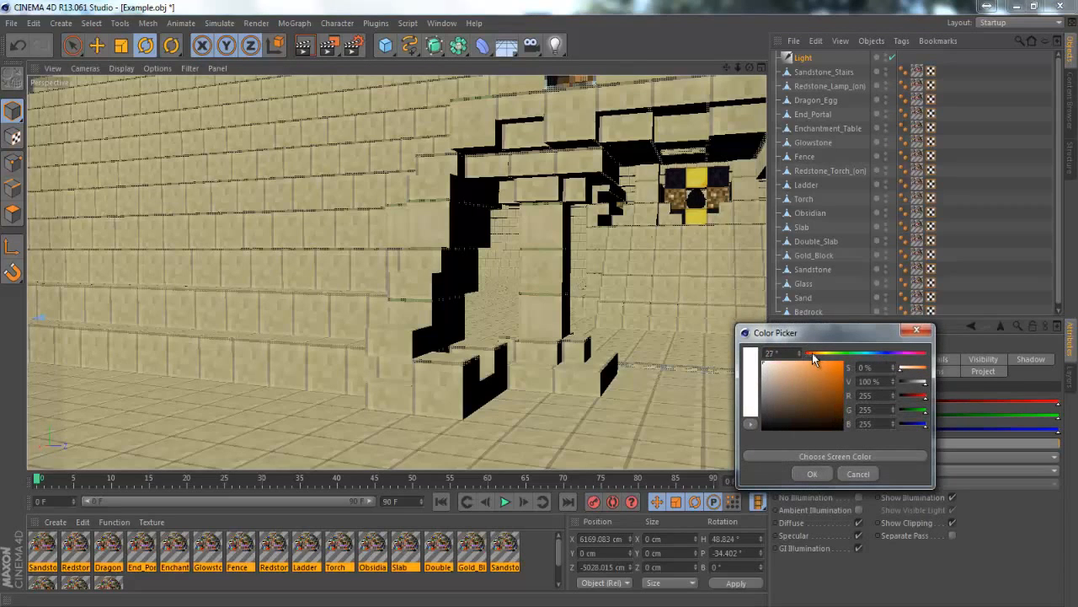
{"action": "left_click", "coordinate": [774, 360]}
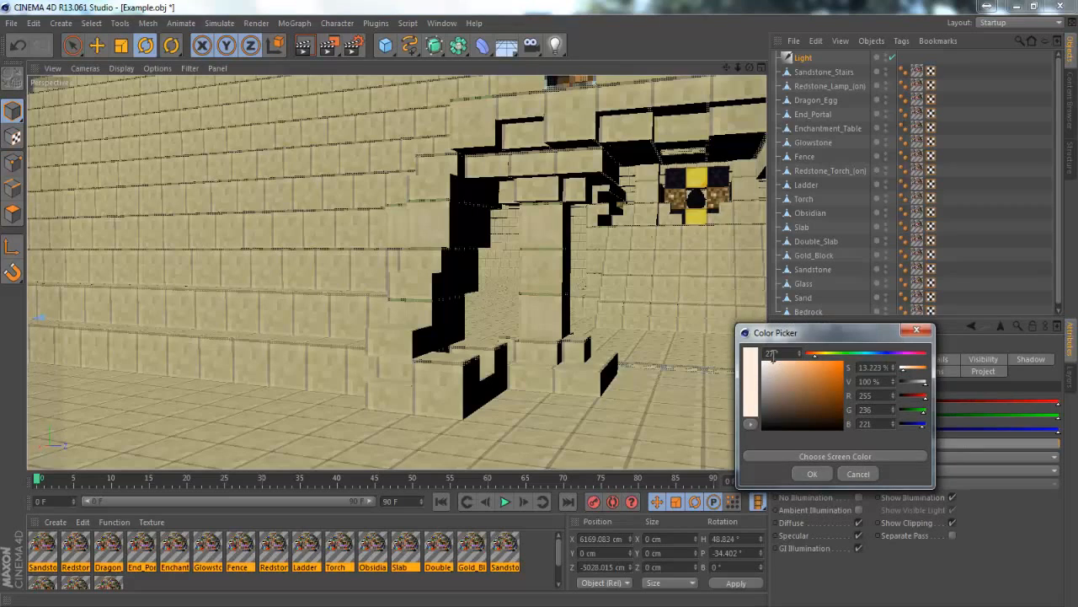
{"action": "left_click", "coordinate": [806, 474]}
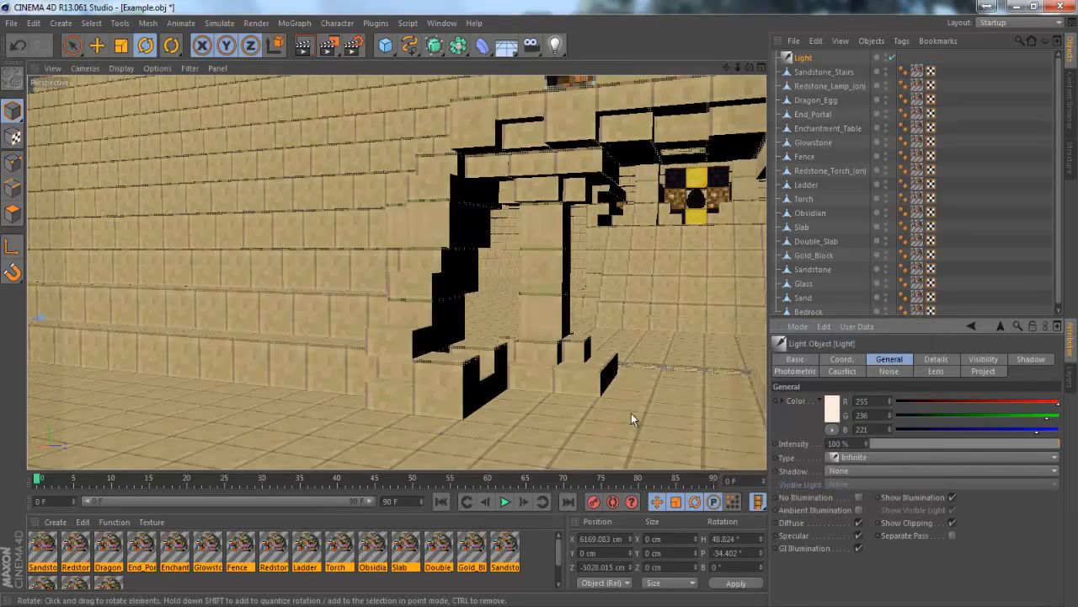
- Rotate the infinite light to about H 47.7°, P -29.8° and B -2.3°
{"action": "left_click_drag", "start_coordinate": [631, 412], "coordinate": [699, 233]}
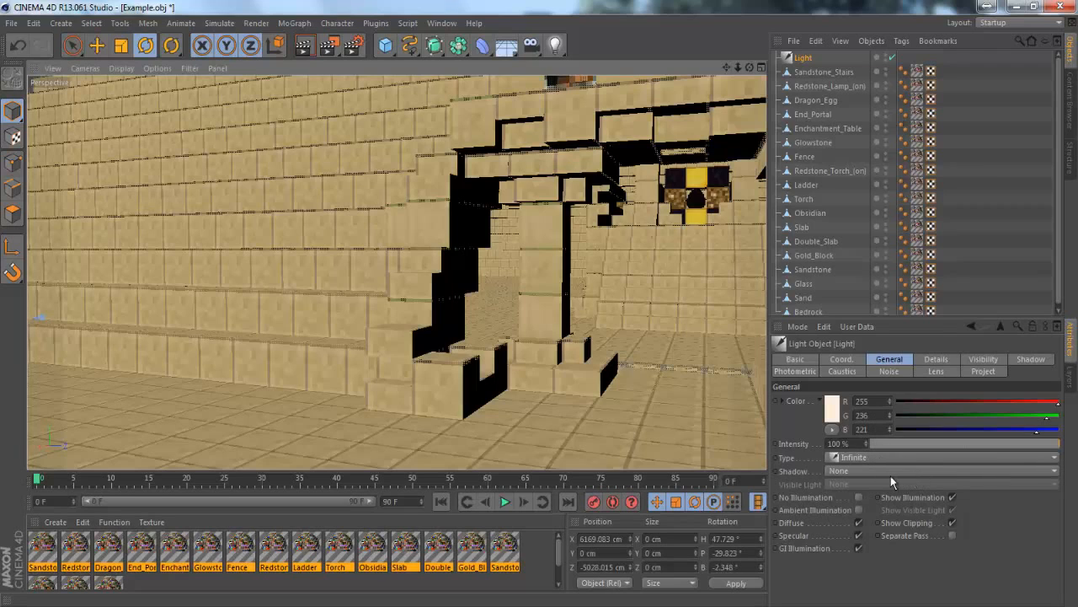
- Try Shadow Maps (Soft) as the light's shadow type and preview it with a render of the pyramid entrance
{"action": "left_click", "coordinate": [846, 471]}
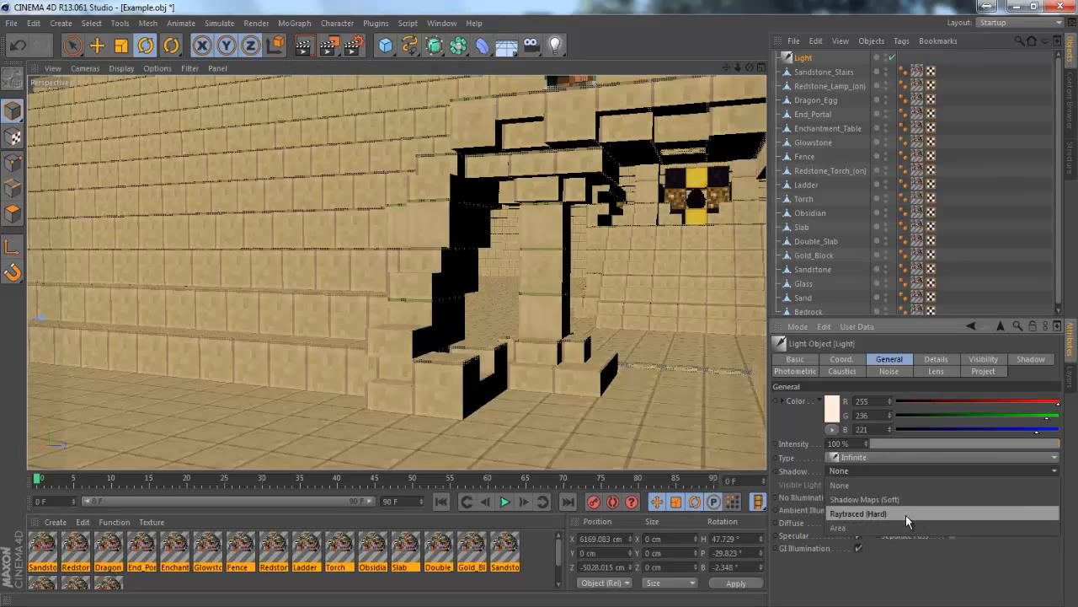
{"action": "left_click", "coordinate": [969, 552]}
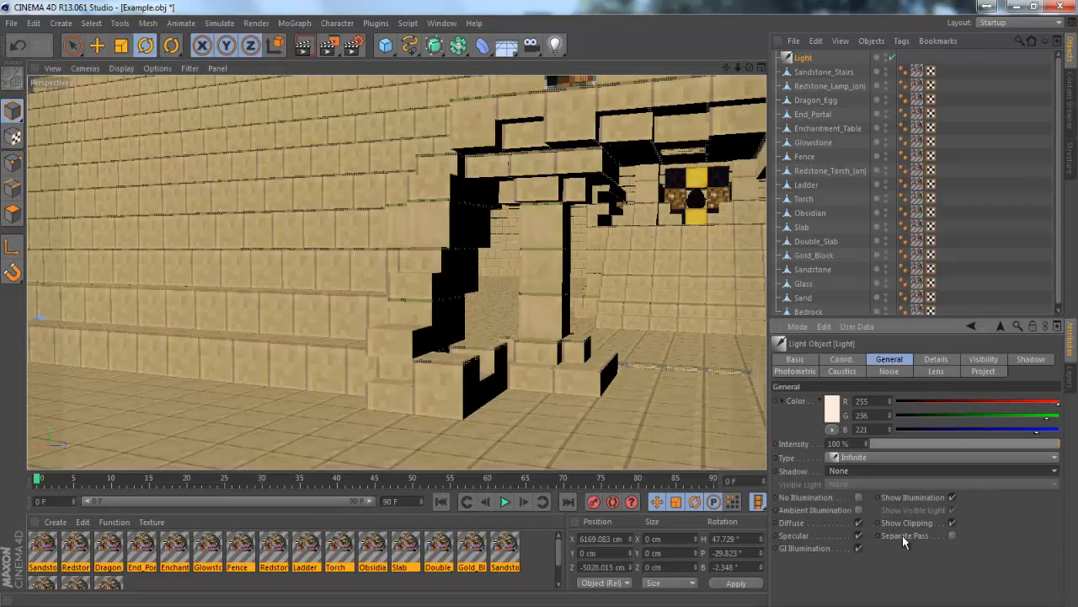
{"action": "left_click", "coordinate": [937, 360]}
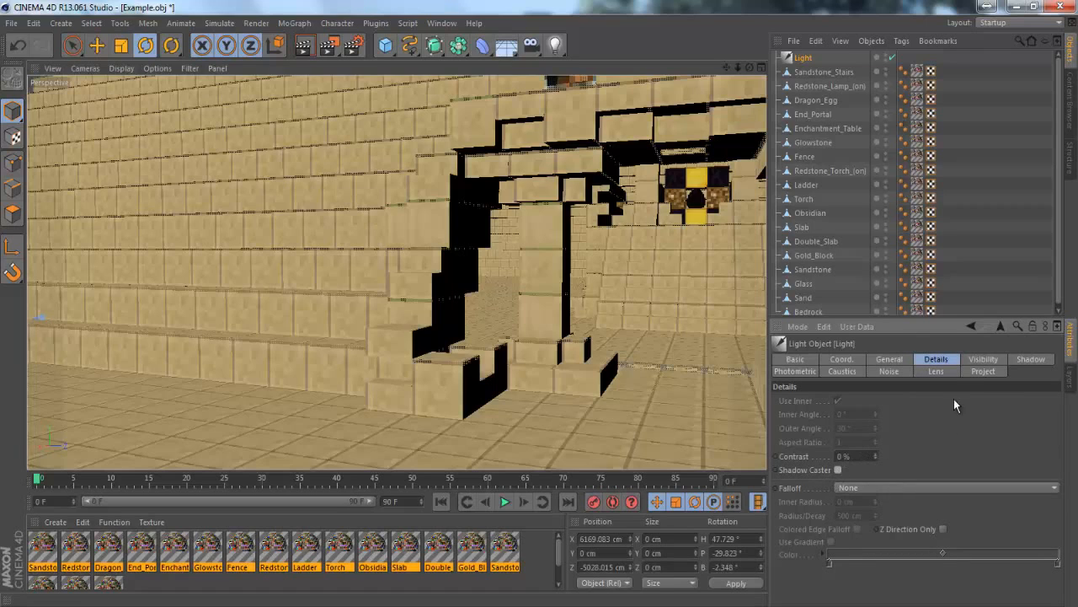
{"action": "left_click", "coordinate": [975, 361]}
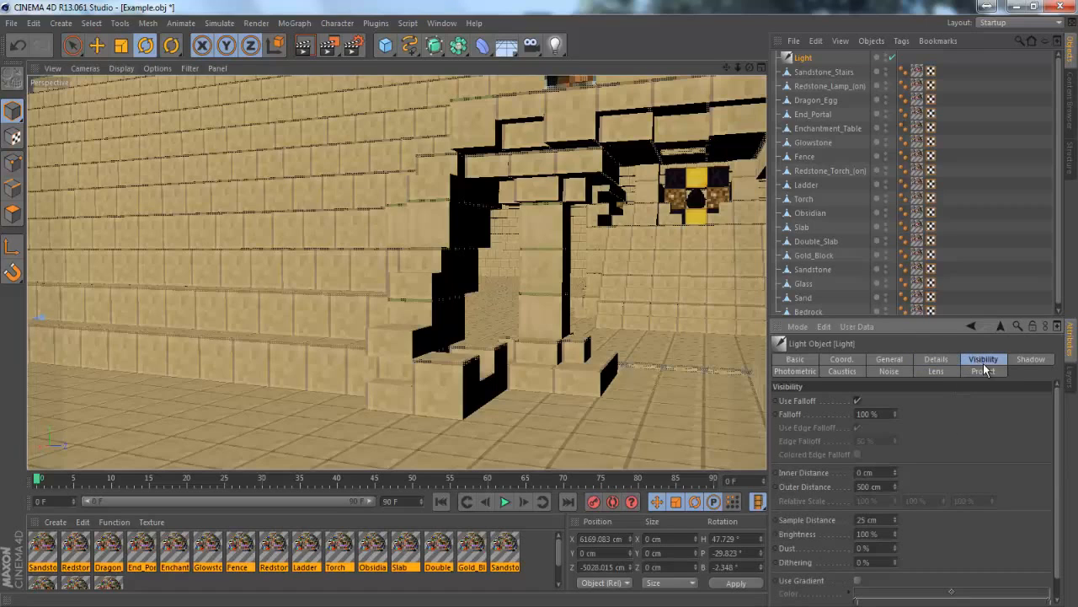
{"action": "left_click", "coordinate": [1019, 361]}
{"action": "left_click", "coordinate": [887, 402]}
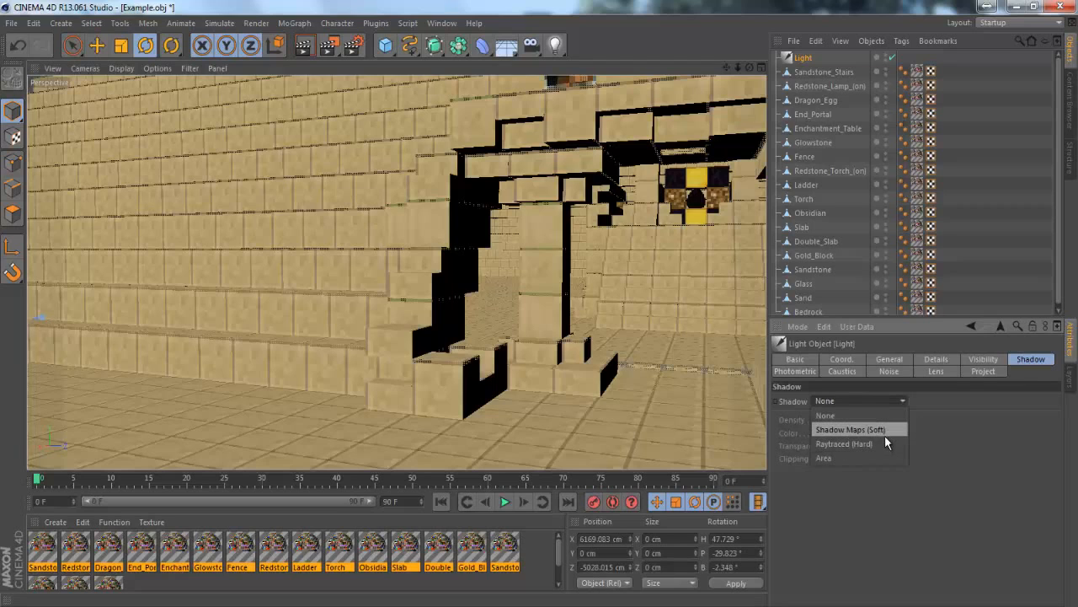
{"action": "left_click", "coordinate": [888, 431]}
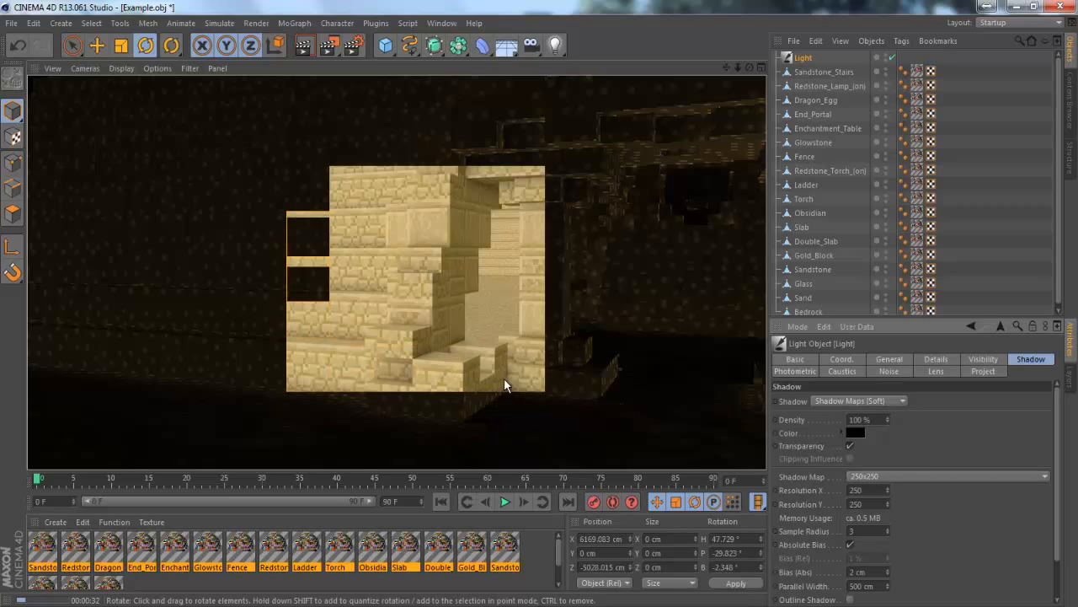
{"action": "left_click", "coordinate": [578, 325]}
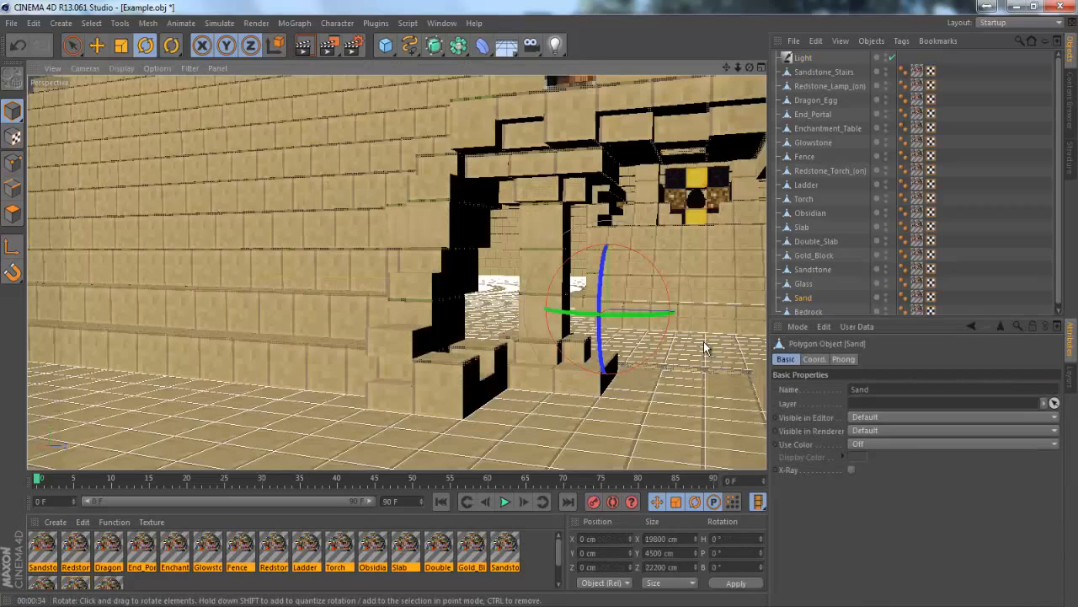
- Set the infinite light's shadow type to Raytraced (Hard)
{"action": "left_click", "coordinate": [803, 57]}
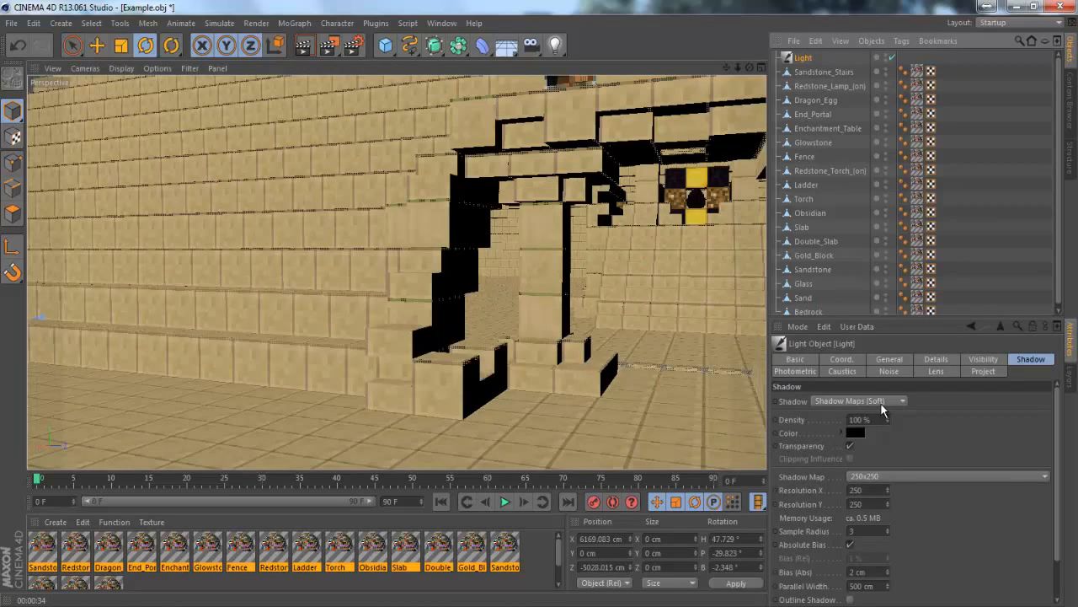
{"action": "left_click", "coordinate": [880, 403]}
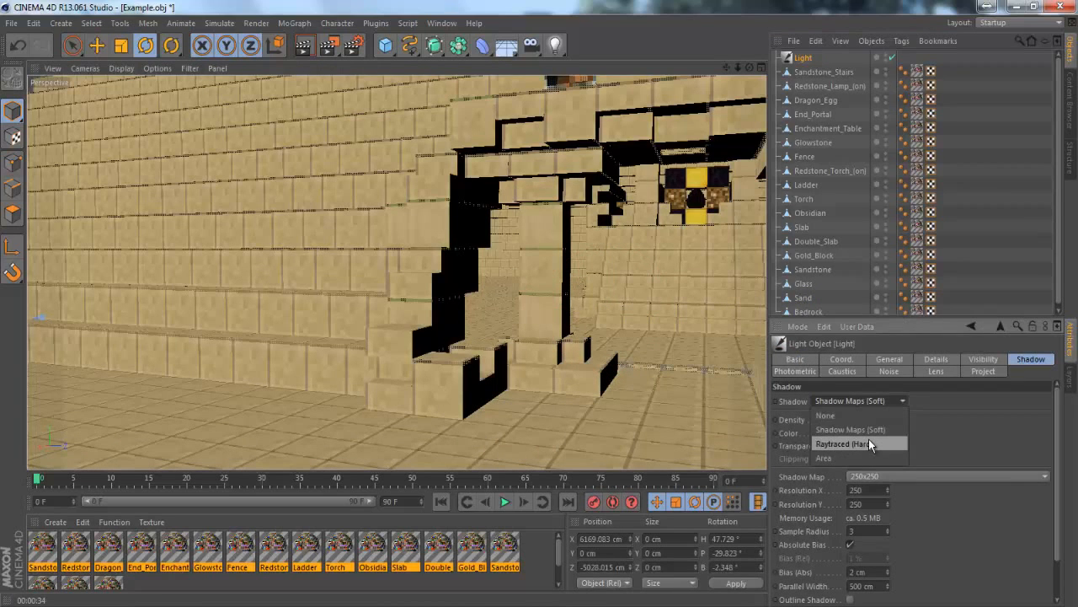
{"action": "left_click", "coordinate": [869, 439]}
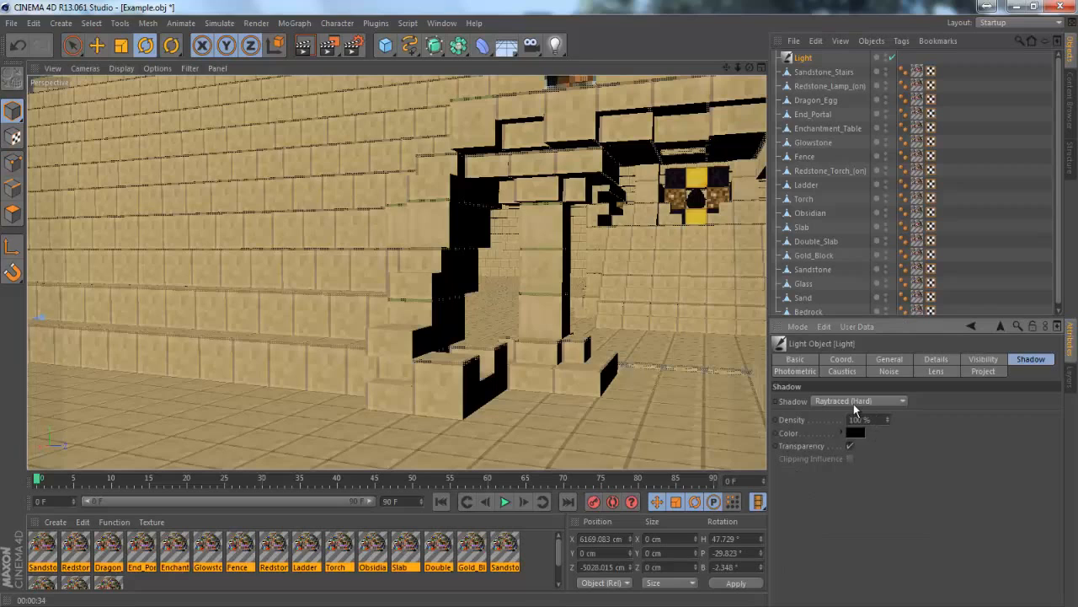
- Change the light's shadow color to a very dark blue with a hue of about 237°
{"action": "left_click", "coordinate": [859, 433]}
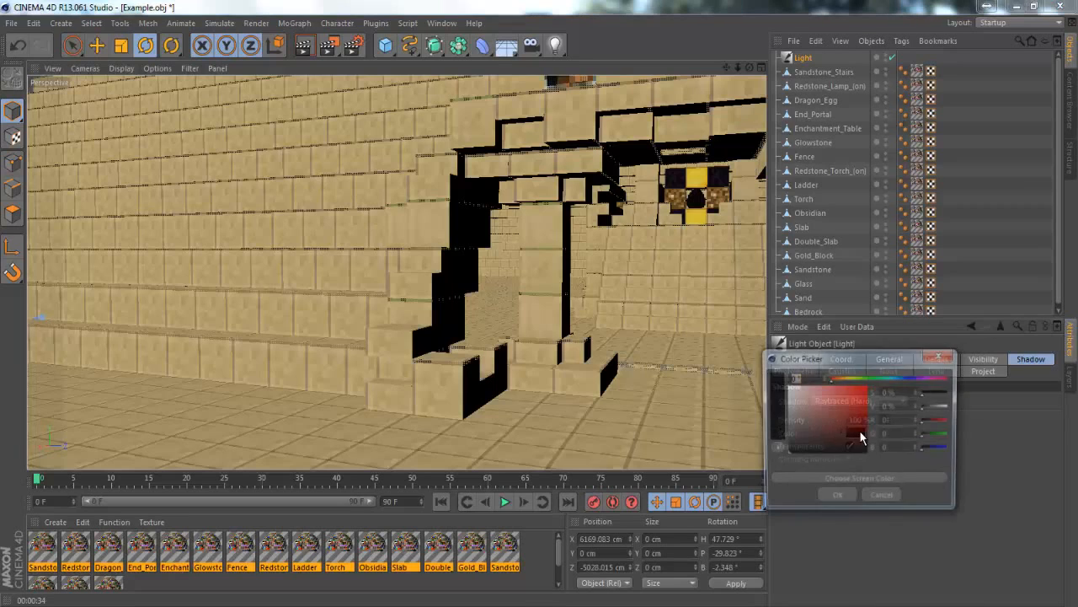
{"action": "left_click", "coordinate": [910, 379]}
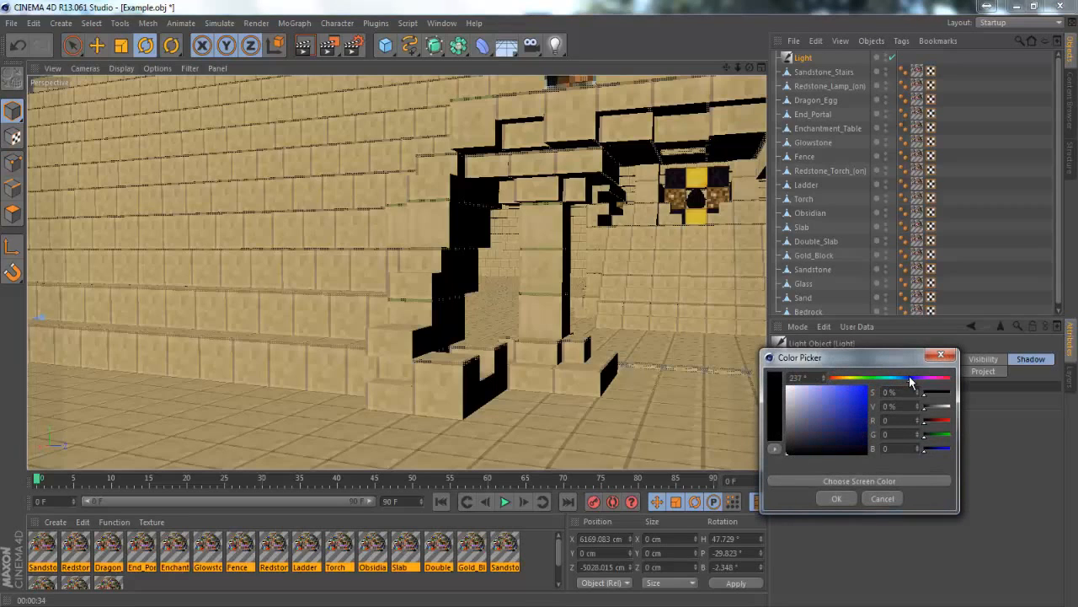
{"action": "left_click_drag", "start_coordinate": [861, 443], "coordinate": [874, 454]}
{"action": "left_click", "coordinate": [839, 498]}
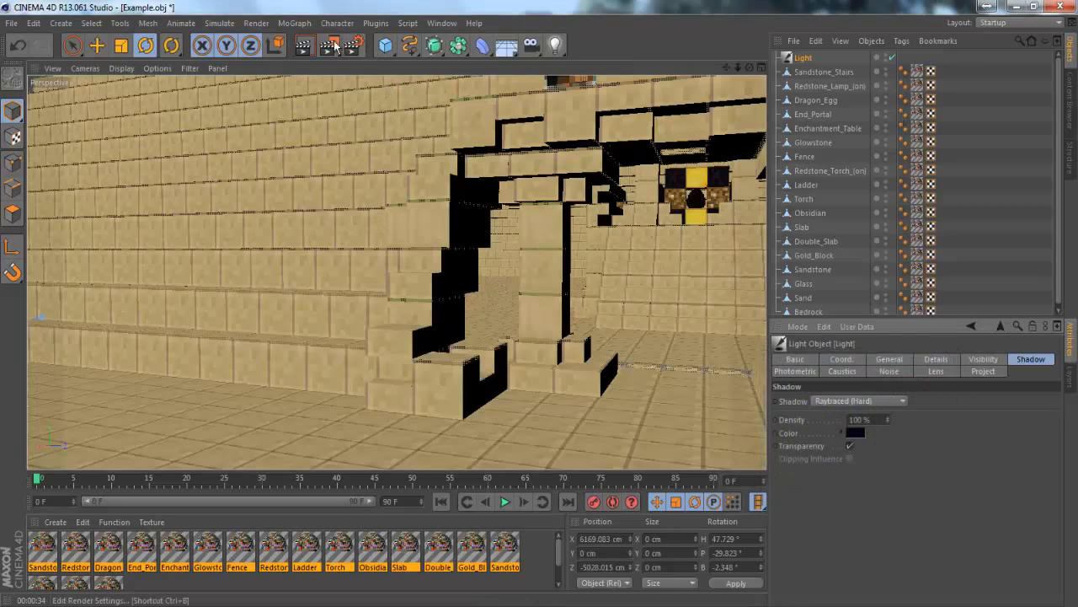
- Render the perspective view to check the raytraced shadows around the pyramid entrance and its pillars
{"action": "left_click", "coordinate": [305, 45]}
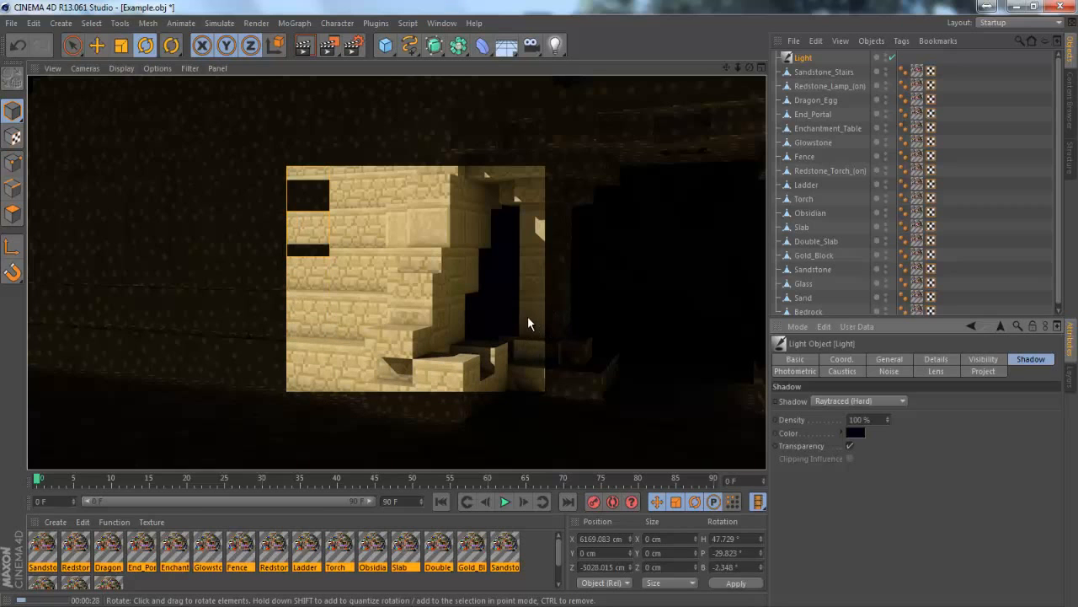
{"action": "left_click", "coordinate": [481, 315]}
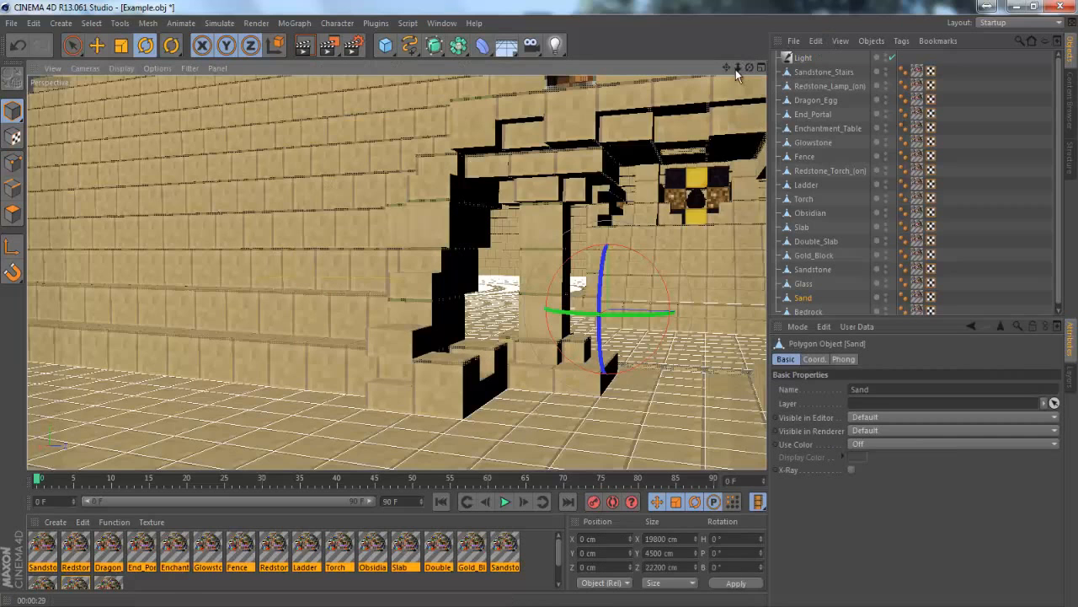
{"action": "left_click_drag", "start_coordinate": [737, 69], "coordinate": [809, 97]}
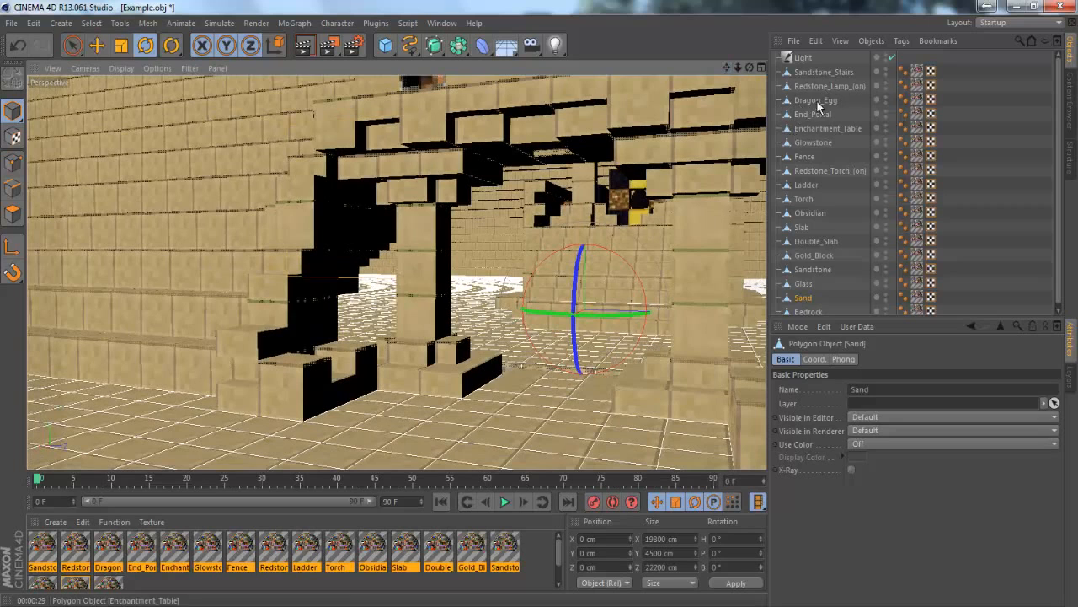
- Review the infinite light's photometric, caustics, noise, project and lens settings
{"action": "left_click", "coordinate": [804, 59]}
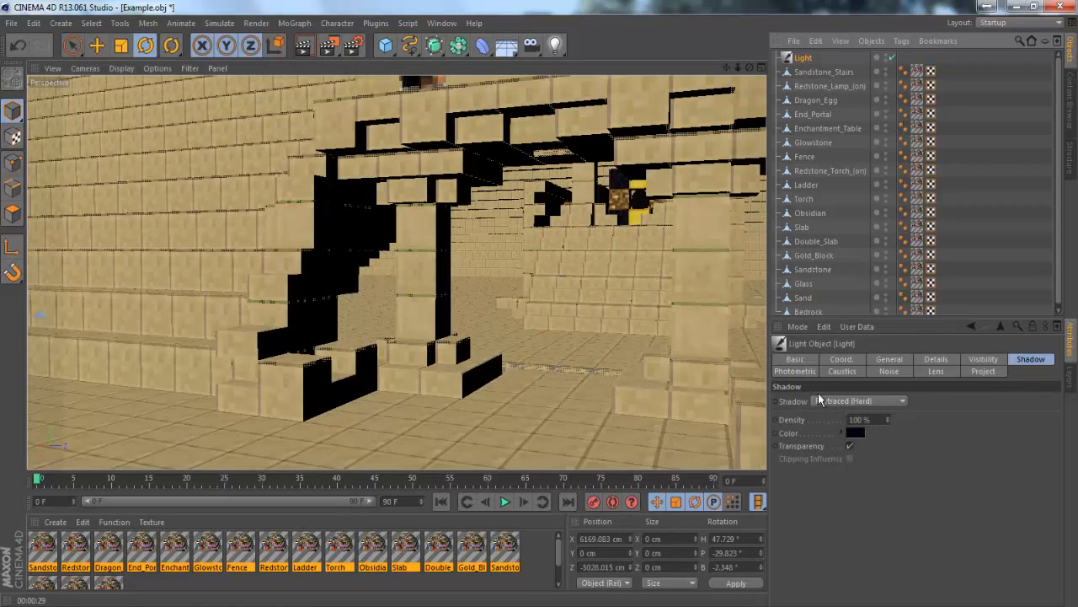
{"action": "left_click", "coordinate": [796, 370]}
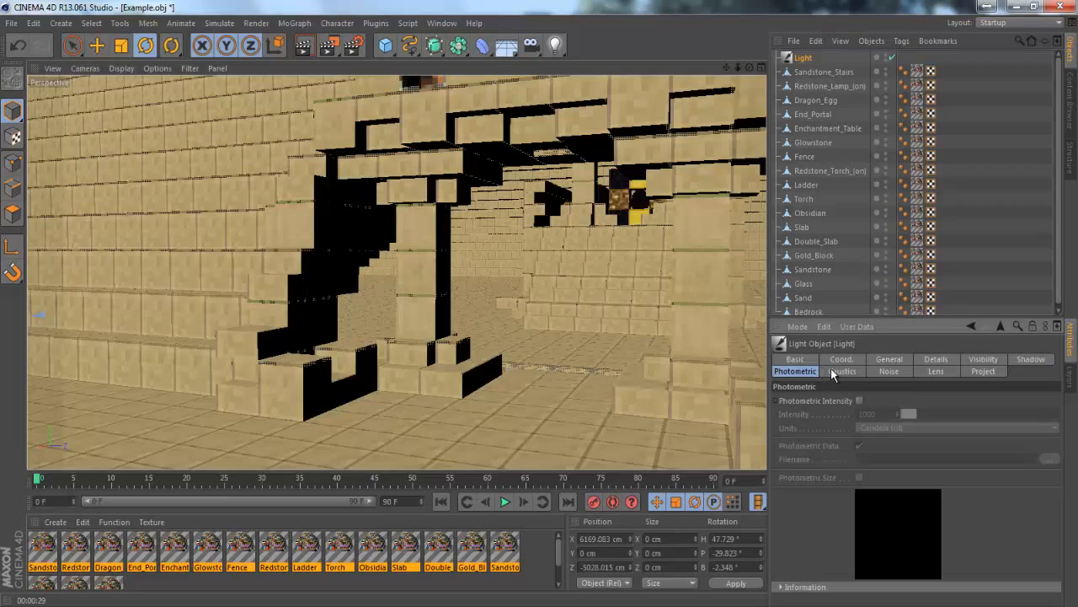
{"action": "left_click", "coordinate": [832, 370]}
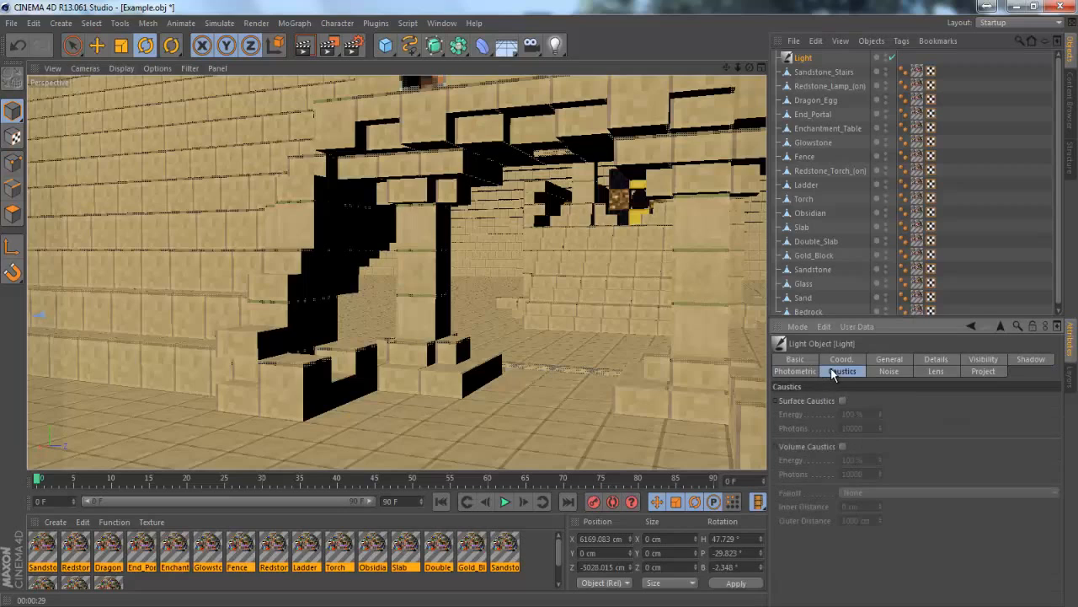
{"action": "left_click", "coordinate": [877, 375]}
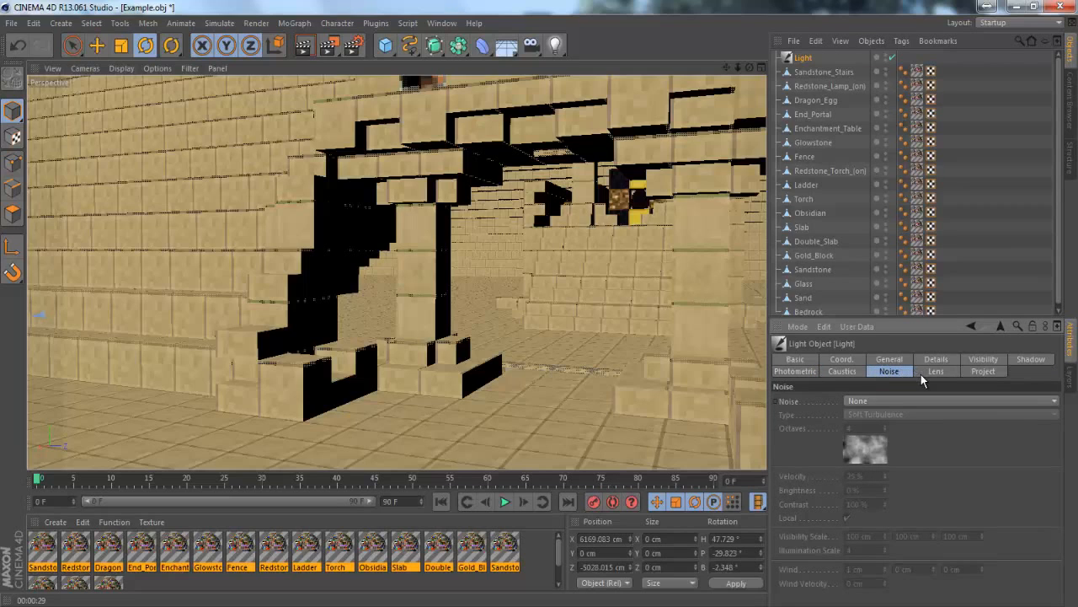
{"action": "left_click", "coordinate": [978, 371]}
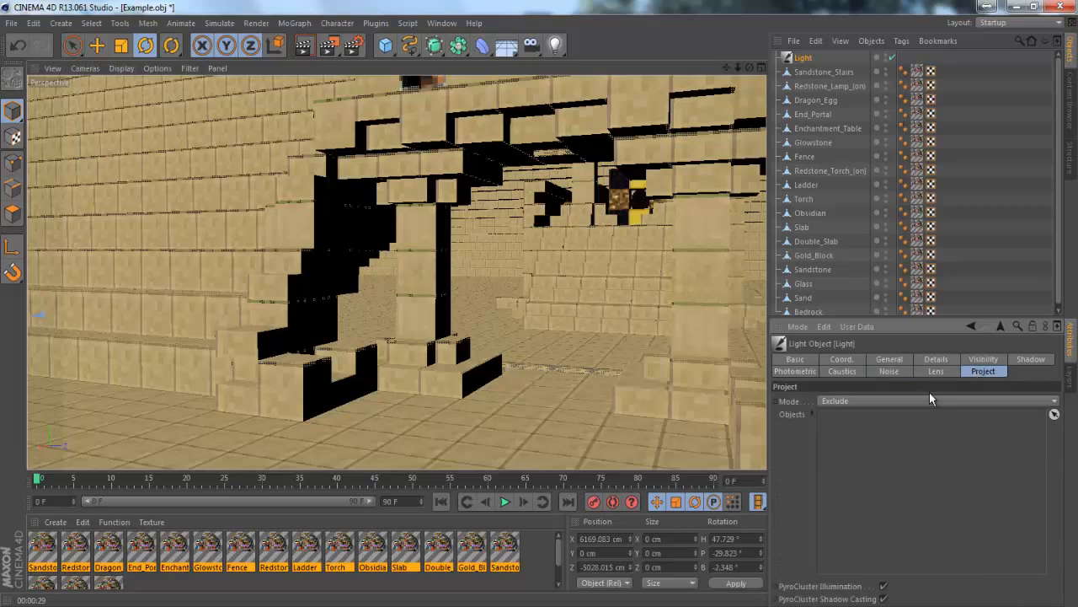
{"action": "left_click", "coordinate": [945, 372]}
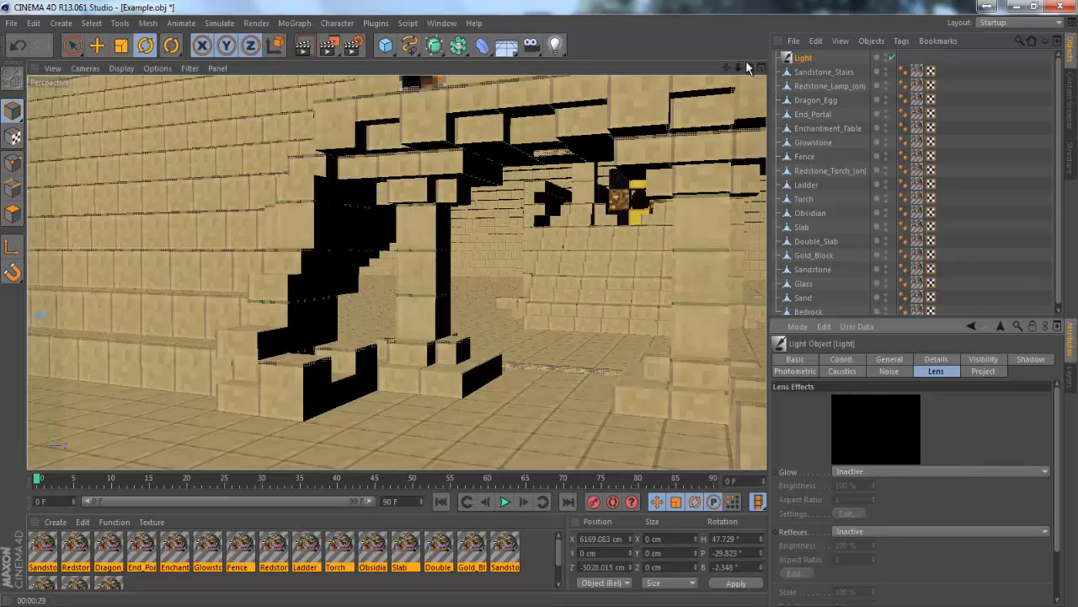
- Move the infinite light up above the pyramids, to about X 3233 cm, Y 4433 cm and Z -4480 cm
{"action": "left_click_drag", "start_coordinate": [749, 69], "coordinate": [491, 322]}
{"action": "scroll", "coordinate": [496, 316], "scroll_direction": "down", "scroll_amount": 10}
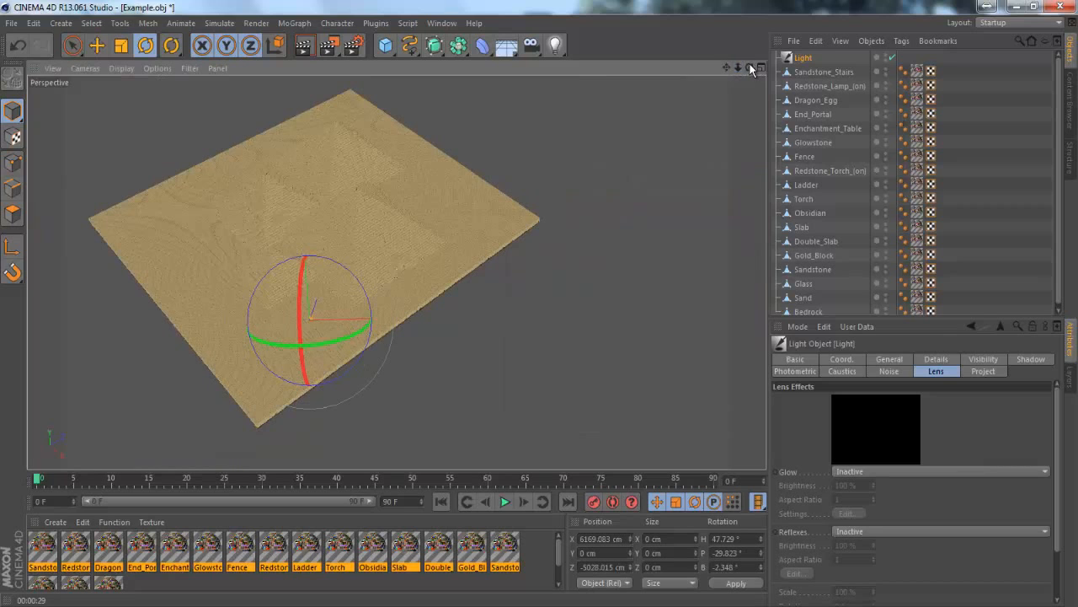
{"action": "left_click_drag", "start_coordinate": [743, 67], "coordinate": [746, 68]}
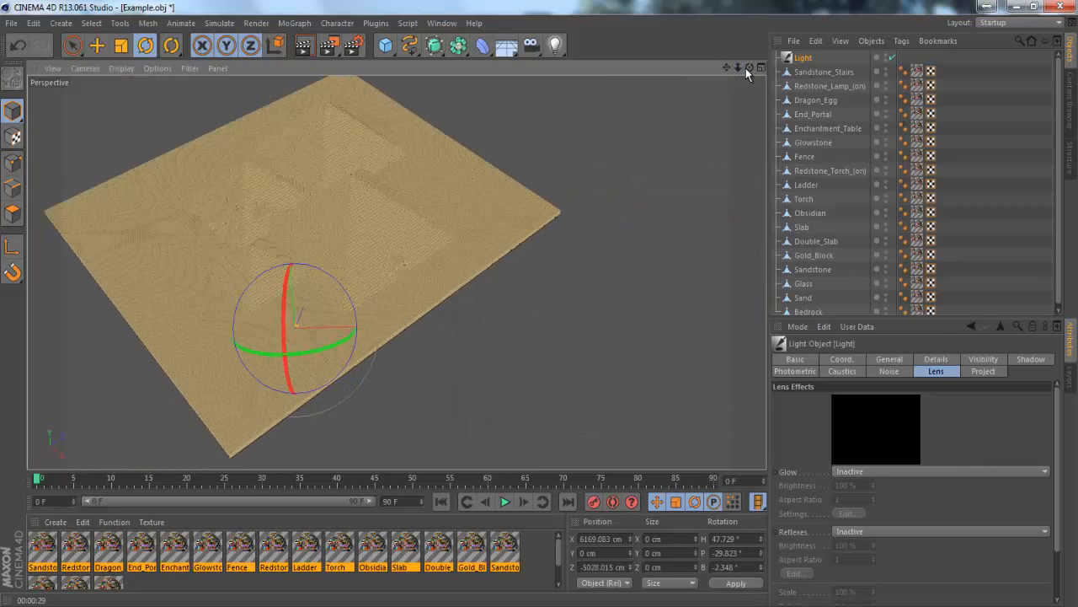
{"action": "left_click_drag", "start_coordinate": [570, 301], "coordinate": [320, 333], "text": "alt"}
{"action": "scroll", "coordinate": [308, 335], "scroll_direction": "up", "scroll_amount": 8}
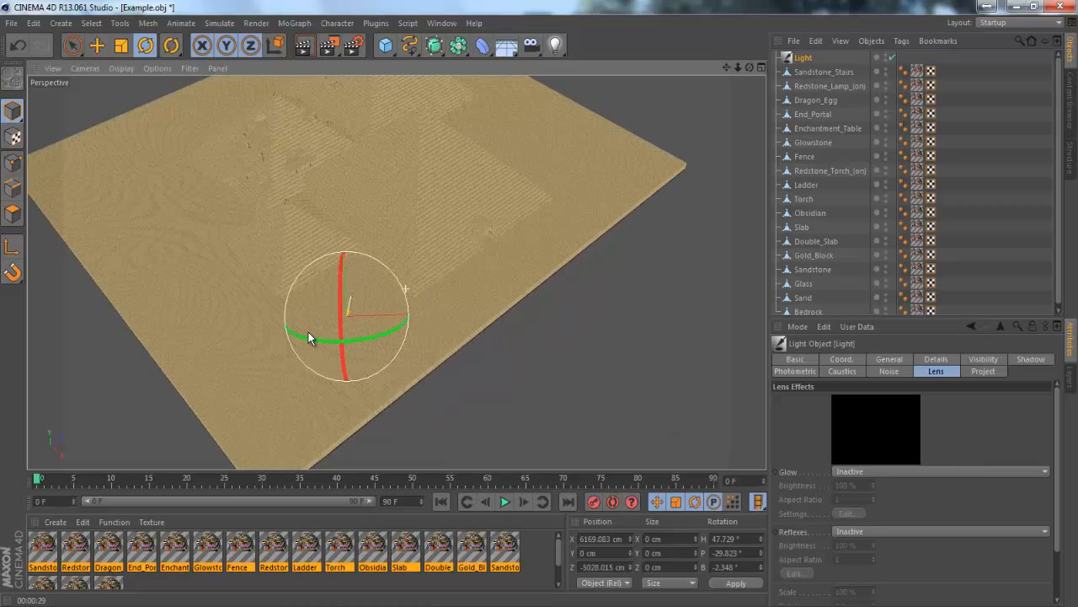
{"action": "scroll", "coordinate": [309, 332], "scroll_direction": "up", "scroll_amount": 2}
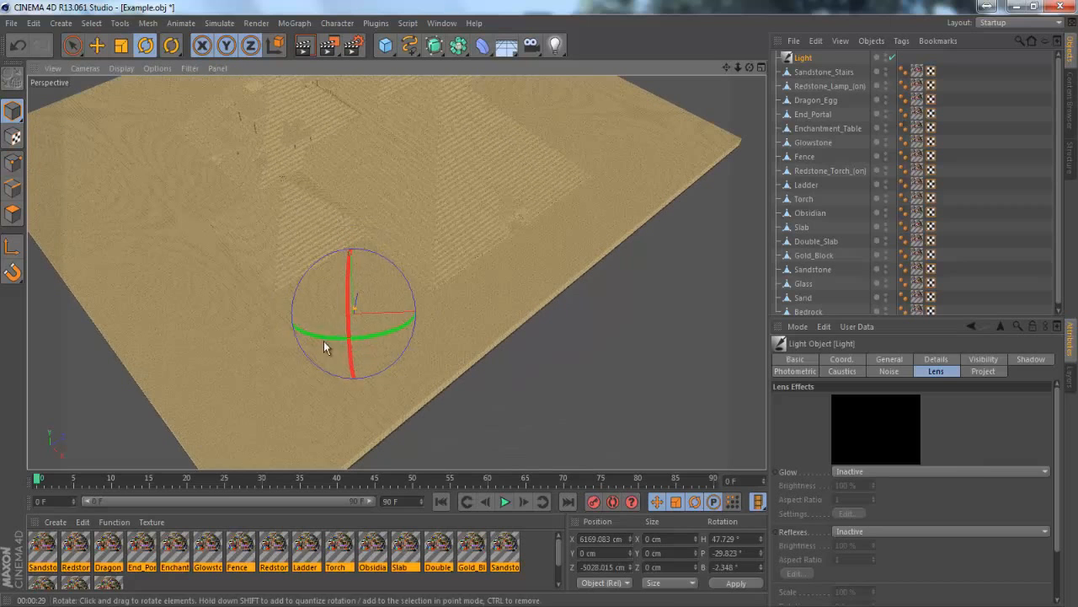
{"action": "scroll", "coordinate": [319, 321], "scroll_direction": "up", "scroll_amount": 2}
{"action": "scroll", "coordinate": [320, 321], "scroll_direction": "up", "scroll_amount": 6}
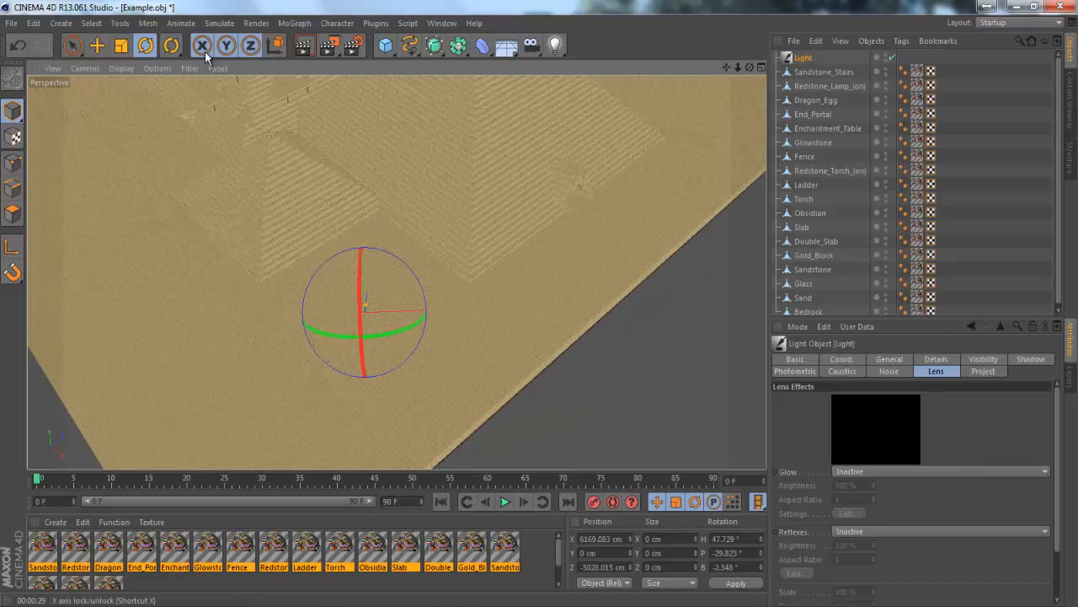
{"action": "left_click", "coordinate": [97, 47]}
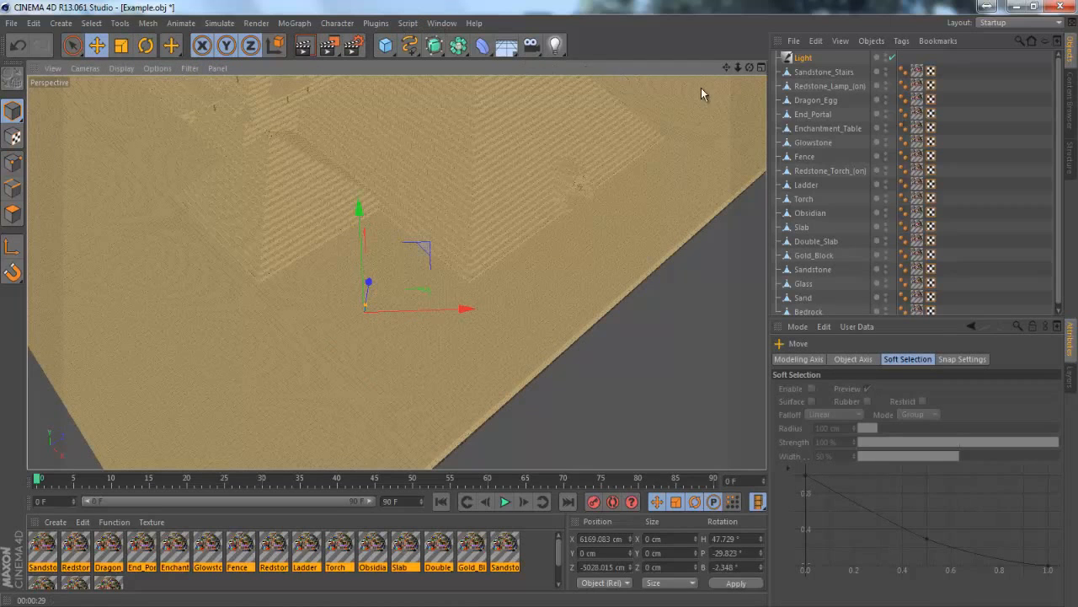
{"action": "mouse_move", "coordinate": [750, 68]}
{"action": "left_mouse_down"}
{"action": "mouse_move", "coordinate": [537, 304]}
{"action": "mouse_move", "coordinate": [527, 296]}
{"action": "mouse_move", "coordinate": [549, 291]}
{"action": "mouse_move", "coordinate": [537, 313]}
{"action": "mouse_move", "coordinate": [566, 300]}
{"action": "mouse_move", "coordinate": [750, 67]}
{"action": "left_mouse_up"}
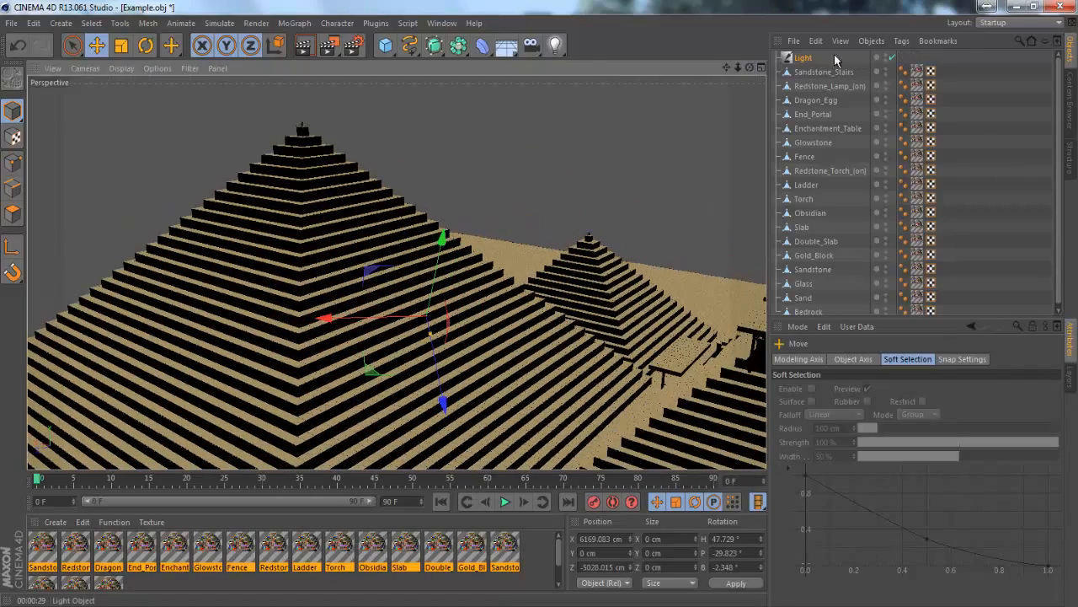
{"action": "left_click", "coordinate": [811, 58]}
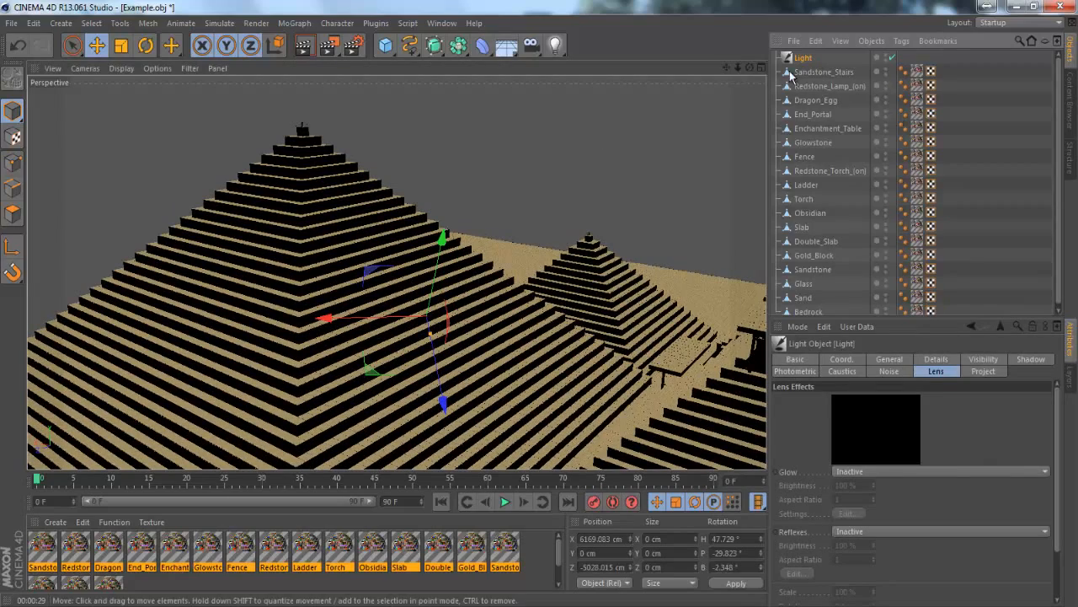
{"action": "left_click_drag", "start_coordinate": [751, 67], "coordinate": [540, 310]}
{"action": "left_click_drag", "start_coordinate": [426, 258], "coordinate": [350, 227]}
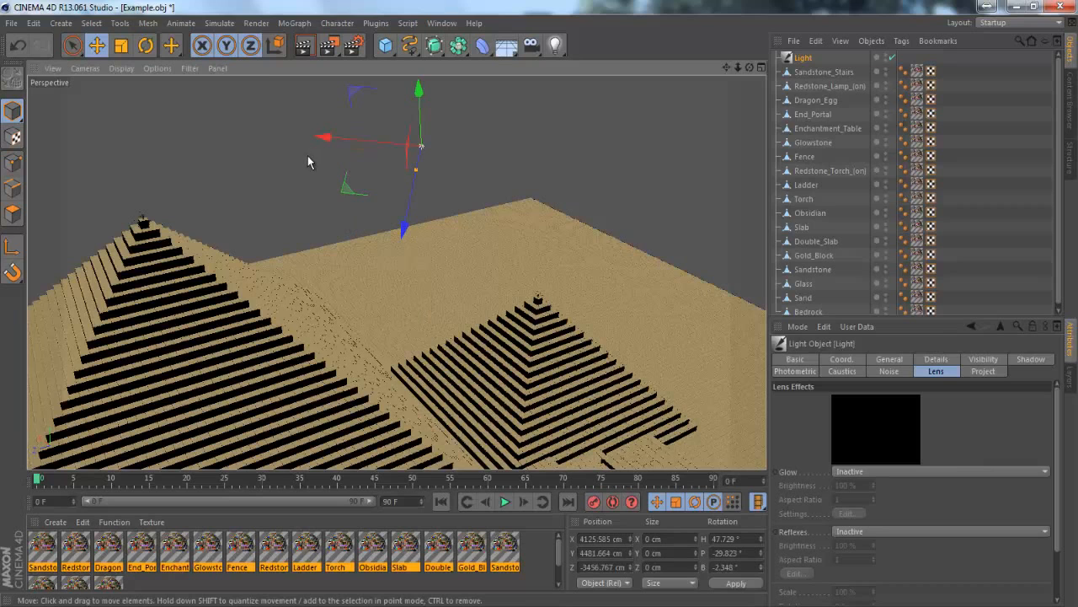
{"action": "left_click_drag", "start_coordinate": [322, 136], "coordinate": [406, 145]}
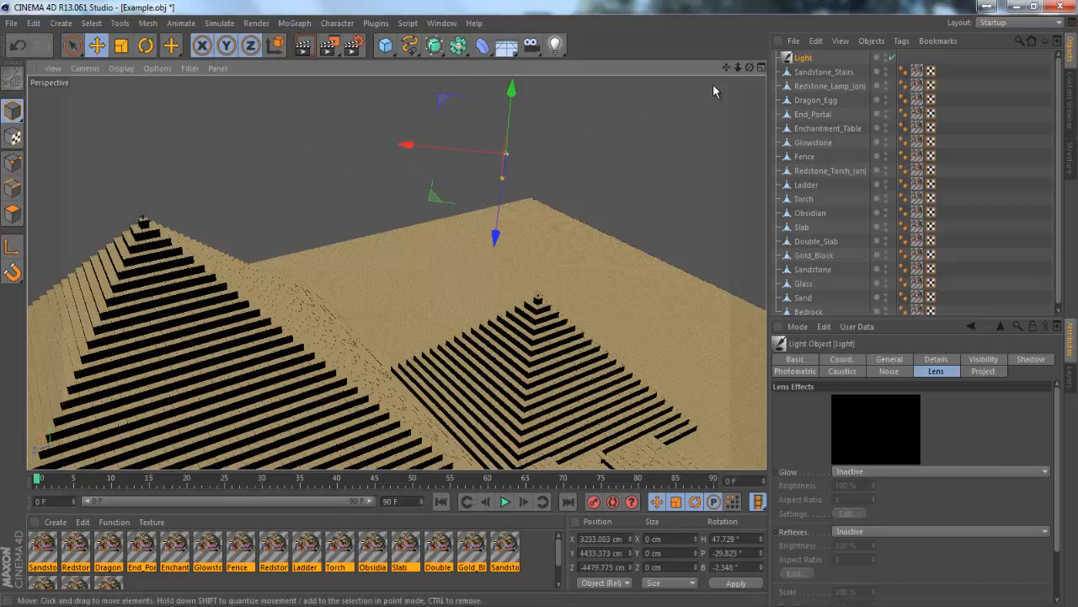
- Move the infinite light higher and farther out from the pyramids, to about X 8421 cm, Y 6839 cm and Z -9119 cm
{"action": "left_click_drag", "start_coordinate": [494, 236], "coordinate": [526, 80]}
{"action": "left_click_drag", "start_coordinate": [549, 314], "coordinate": [504, 198], "text": "alt"}
{"action": "left_click_drag", "start_coordinate": [477, 253], "coordinate": [257, 142]}
{"action": "left_click_drag", "start_coordinate": [329, 223], "coordinate": [307, 215]}
{"action": "left_click_drag", "start_coordinate": [509, 307], "coordinate": [540, 309], "text": "alt"}
{"action": "scroll", "coordinate": [540, 308], "scroll_direction": "up", "scroll_amount": 8}
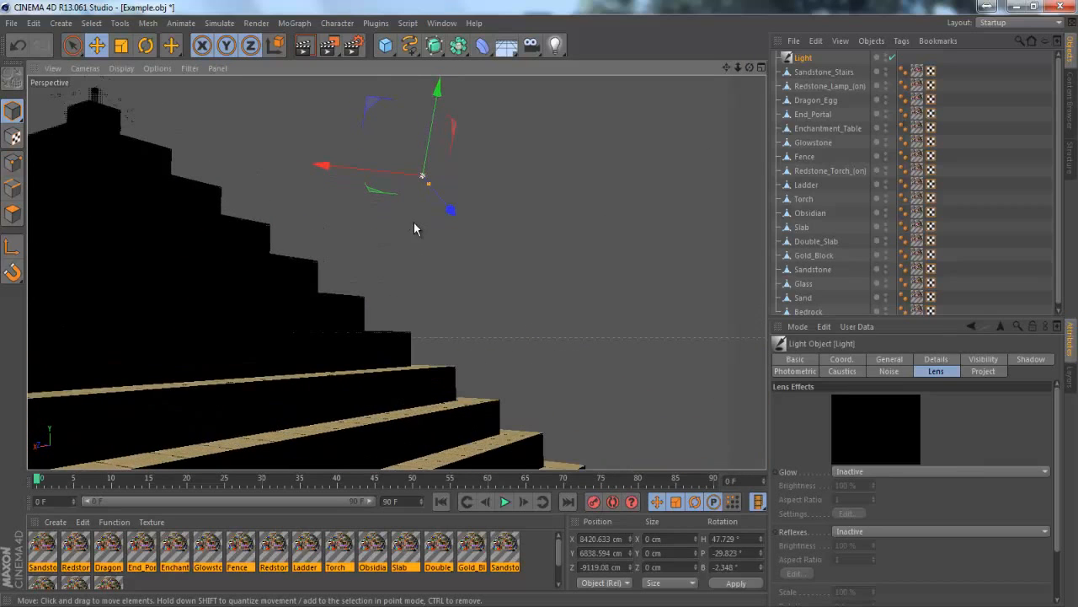
{"action": "scroll", "coordinate": [416, 223], "scroll_direction": "up", "scroll_amount": 3}
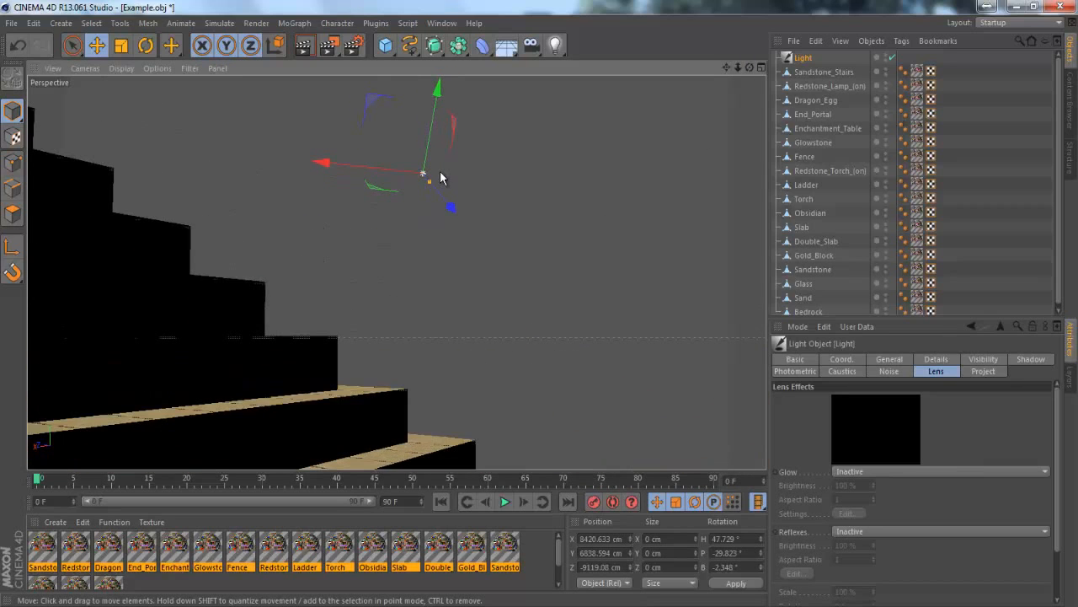
- Go through the glow presets for the infinite light's lens effects and set the glow to Sun 1
{"action": "left_click", "coordinate": [933, 472]}
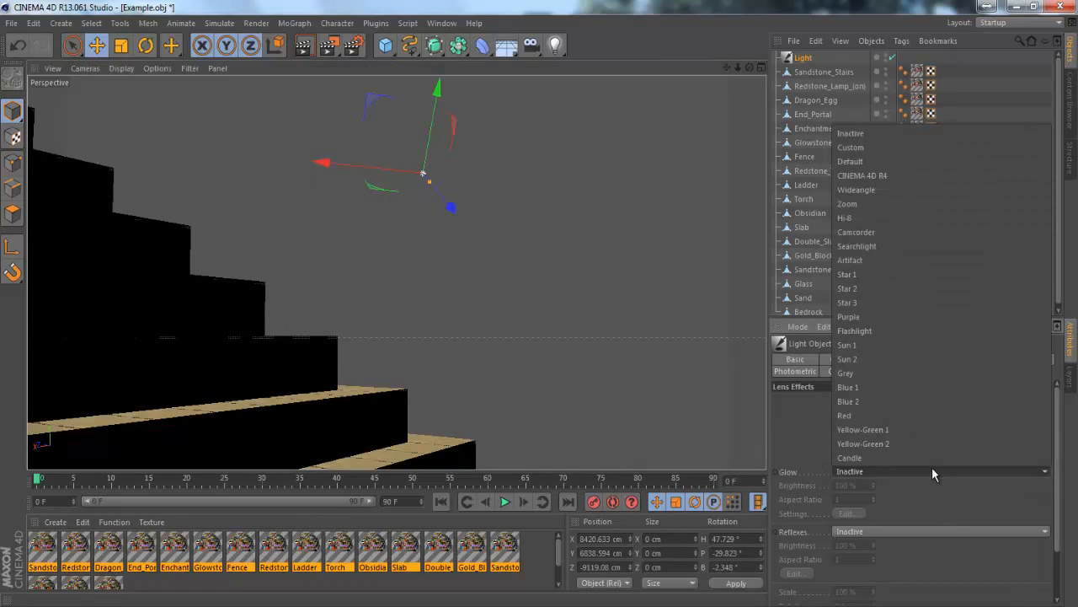
{"action": "key", "text": "Down"}
{"action": "key", "text": "Down"}
{"action": "key", "text": "Down"}
{"action": "key", "text": "Down"}
{"action": "key", "text": "Return"}
{"action": "key", "text": "Down"}
{"action": "key", "text": "Down"}
{"action": "key", "text": "Down"}
{"action": "key", "text": "Down"}
{"action": "key", "text": "Down"}
{"action": "key", "text": "Down"}
{"action": "key", "text": "Down"}
{"action": "key", "text": "Down"}
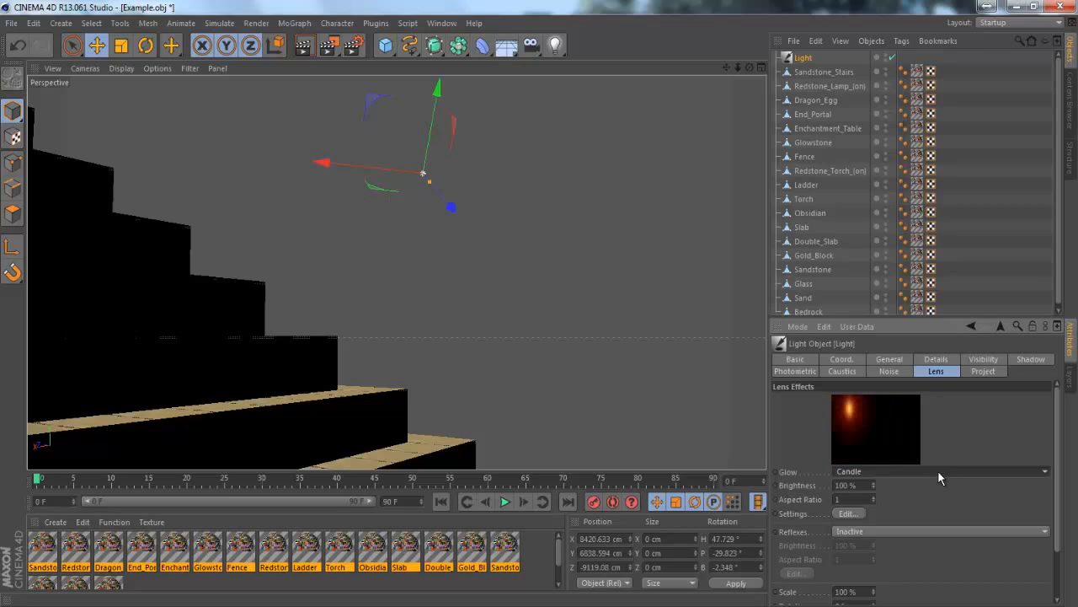
{"action": "key", "text": "Down"}
{"action": "key", "text": "Down"}
{"action": "key", "text": "Down"}
{"action": "key", "text": "Down"}
{"action": "key", "text": "Down"}
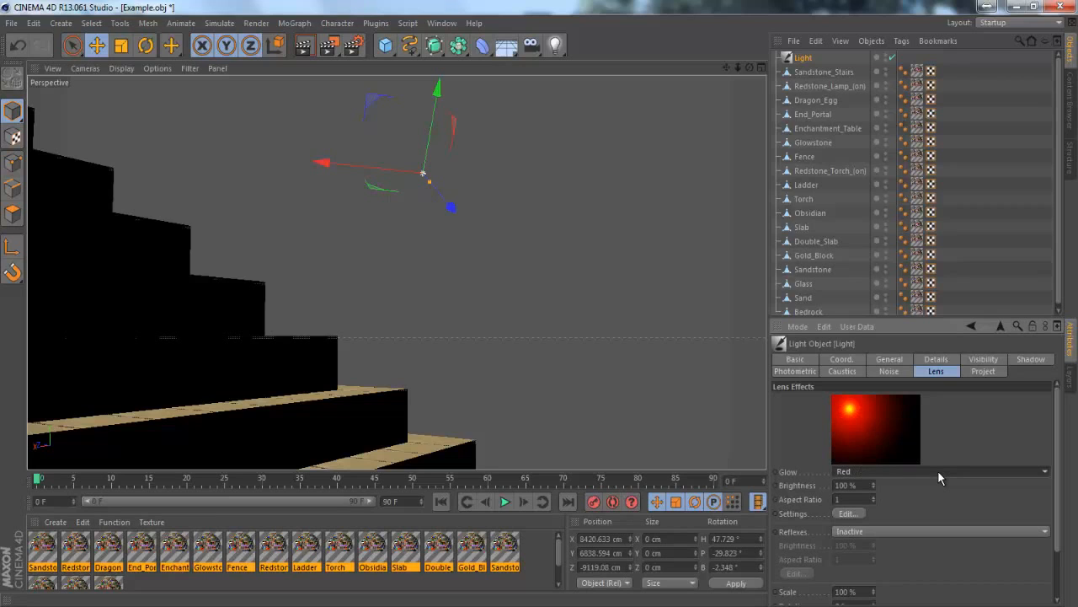
{"action": "key", "text": "Down"}
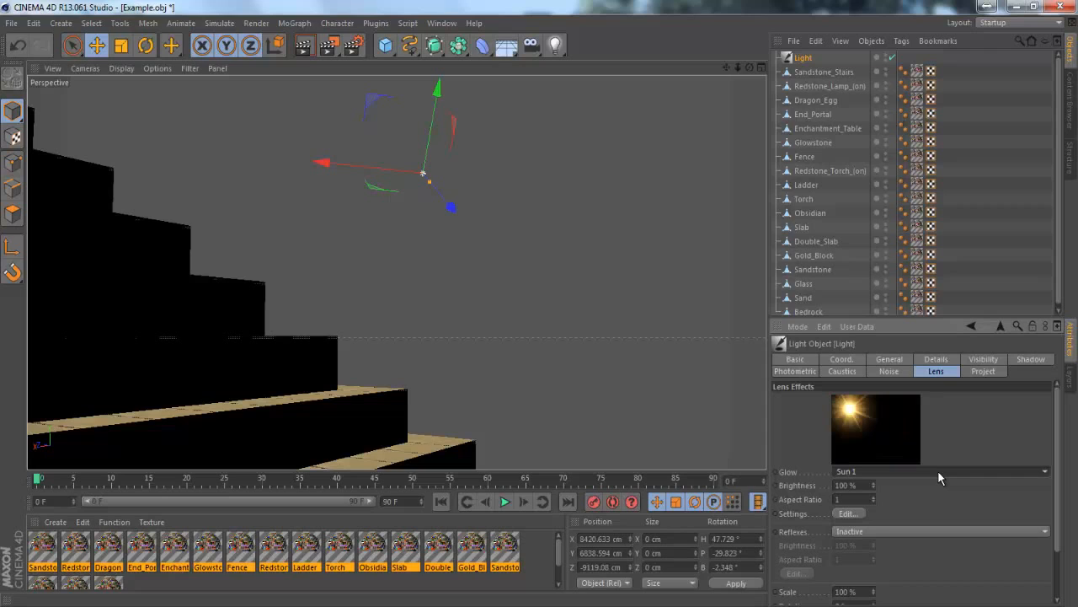
{"action": "key", "text": "Down"}
{"action": "key", "text": "Up"}
- Reduce the brightness of the light's lens glow to 70 %
{"action": "left_click", "coordinate": [954, 531]}
{"action": "left_click", "coordinate": [955, 525]}
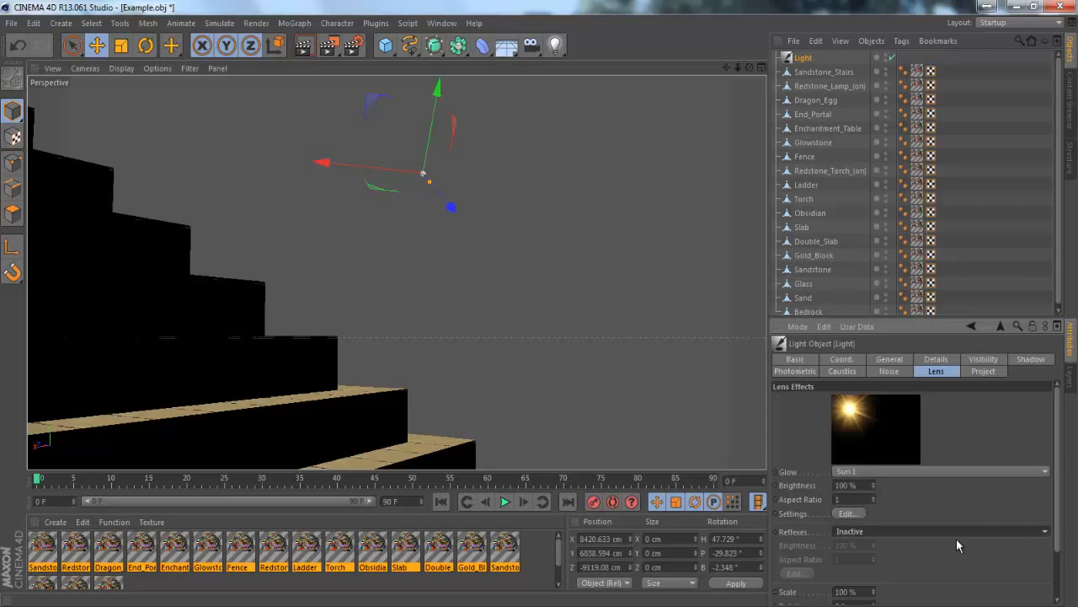
{"action": "left_click", "coordinate": [874, 488]}
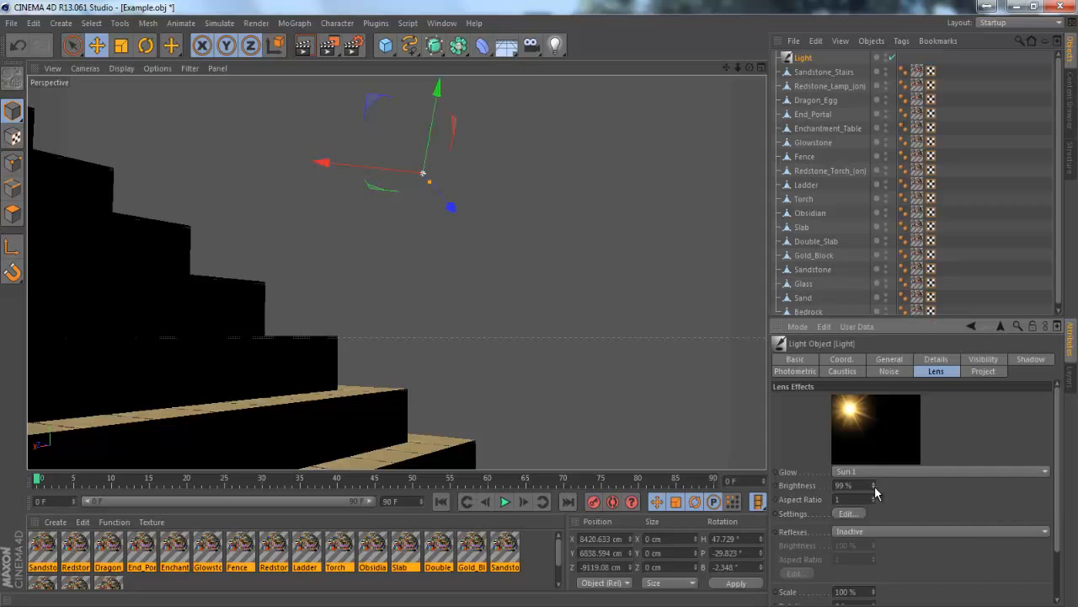
{"action": "left_click_drag", "start_coordinate": [874, 494], "coordinate": [874, 493]}
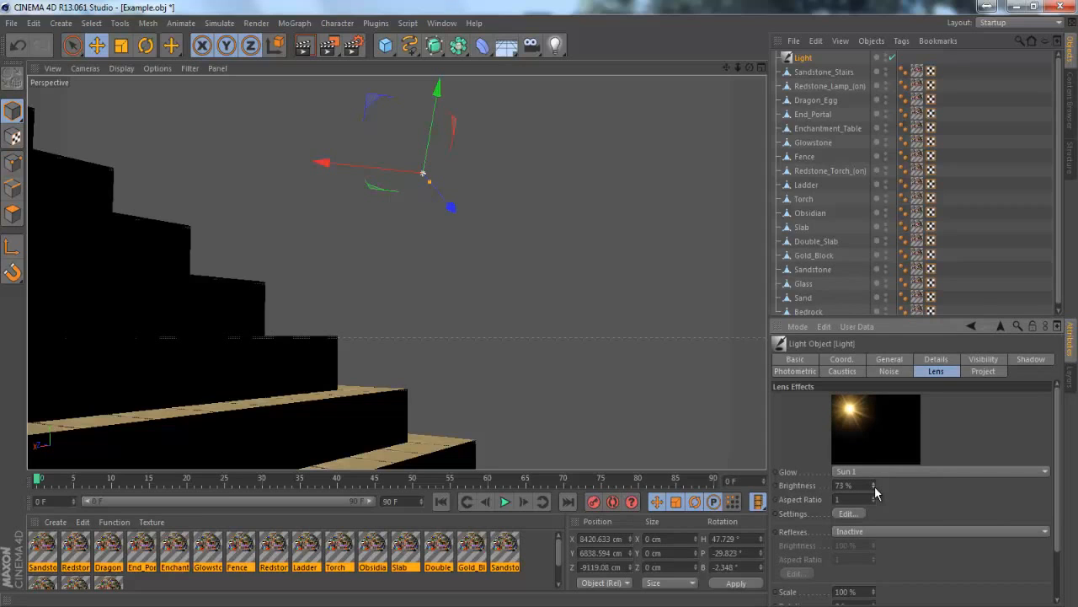
- Set the light's lens reflexes to Star 1 and render the perspective view to check the flare
{"action": "left_click", "coordinate": [886, 534]}
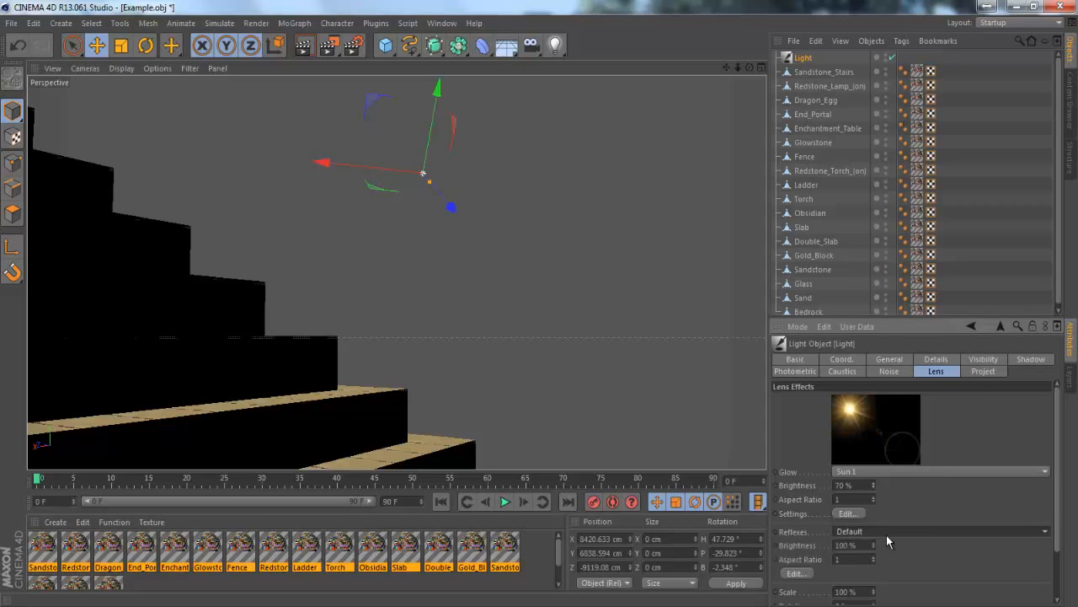
{"action": "scroll", "coordinate": [889, 529], "scroll_direction": "down", "scroll_amount": 2}
{"action": "scroll", "coordinate": [886, 532], "scroll_direction": "down", "scroll_amount": 2}
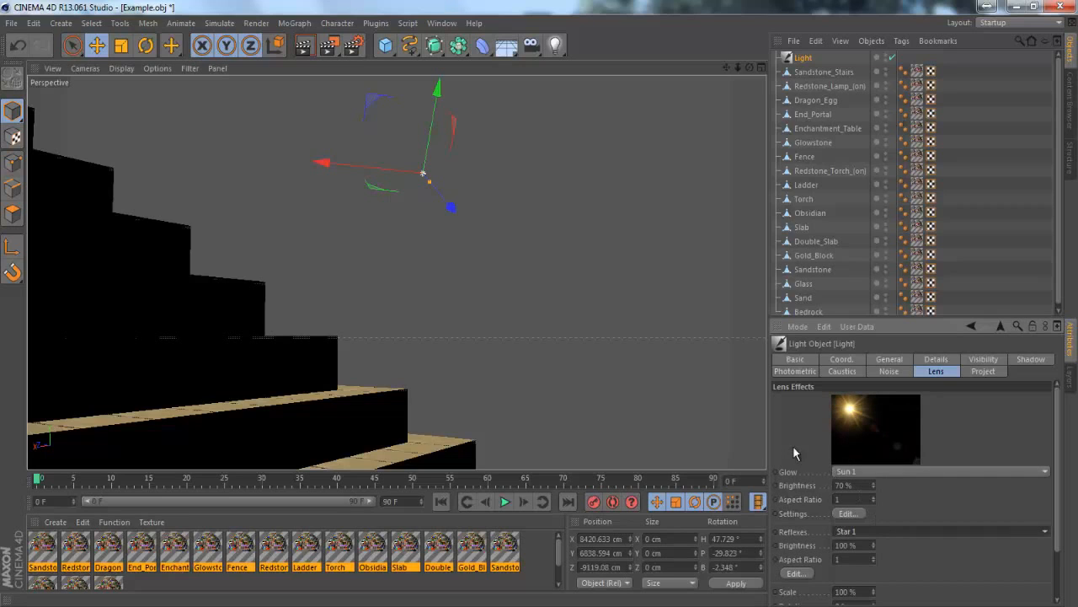
{"action": "left_click", "coordinate": [304, 50]}
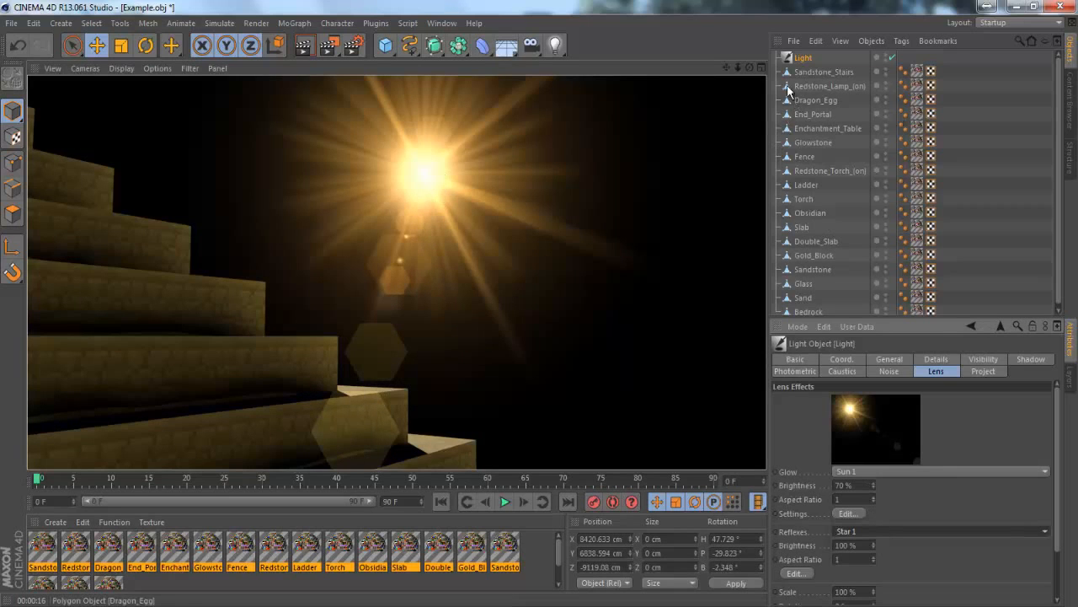
- Add a Physical Sky object to the pyramid scene
{"action": "mouse_move", "coordinate": [539, 306]}
{"action": "left_mouse_down", "text": "alt"}
{"action": "mouse_move", "coordinate": [531, 295]}
{"action": "mouse_move", "coordinate": [547, 303]}
{"action": "left_mouse_up", "text": "alt"}
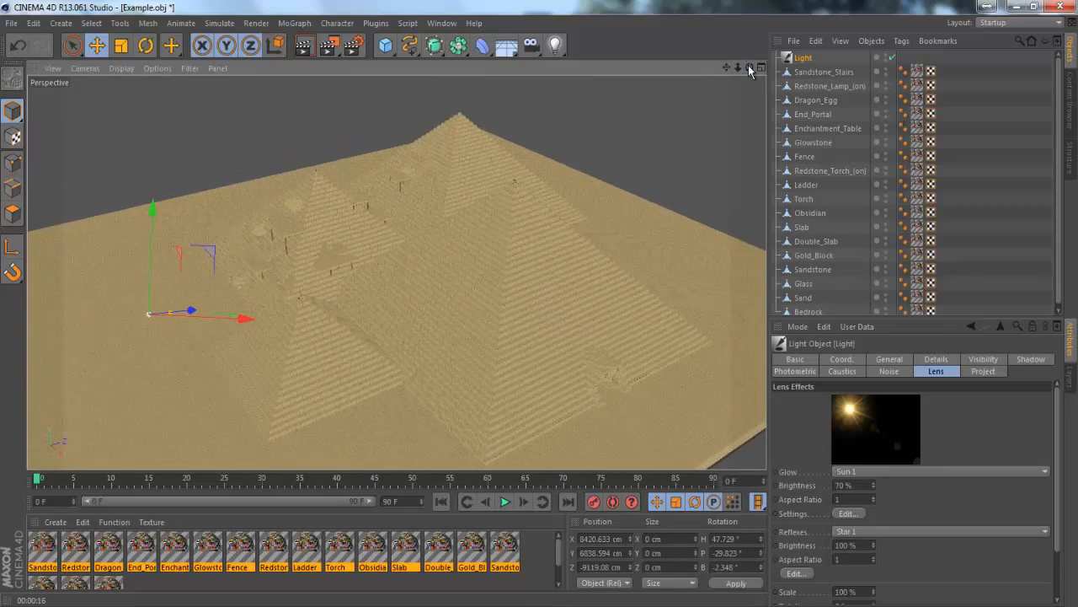
{"action": "left_click_drag", "start_coordinate": [739, 67], "coordinate": [540, 302]}
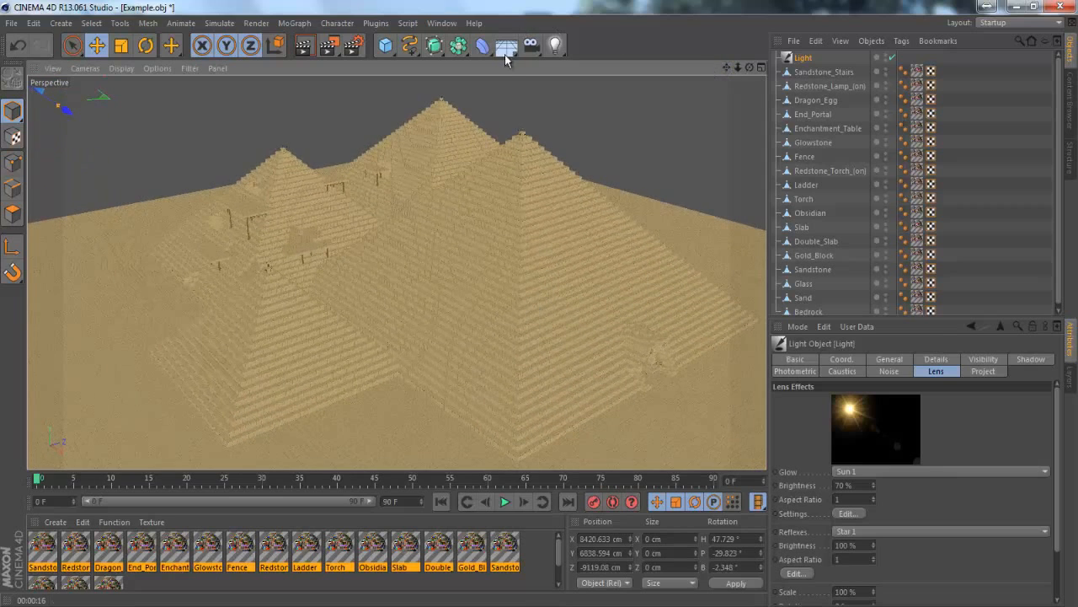
{"action": "left_click", "coordinate": [517, 55]}
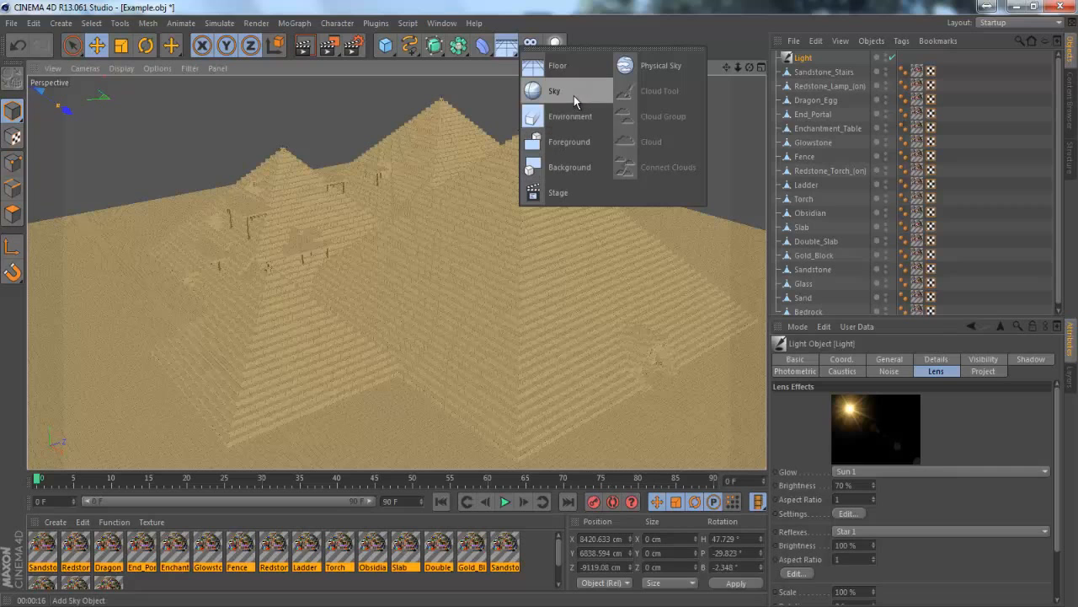
{"action": "left_click", "coordinate": [637, 67]}
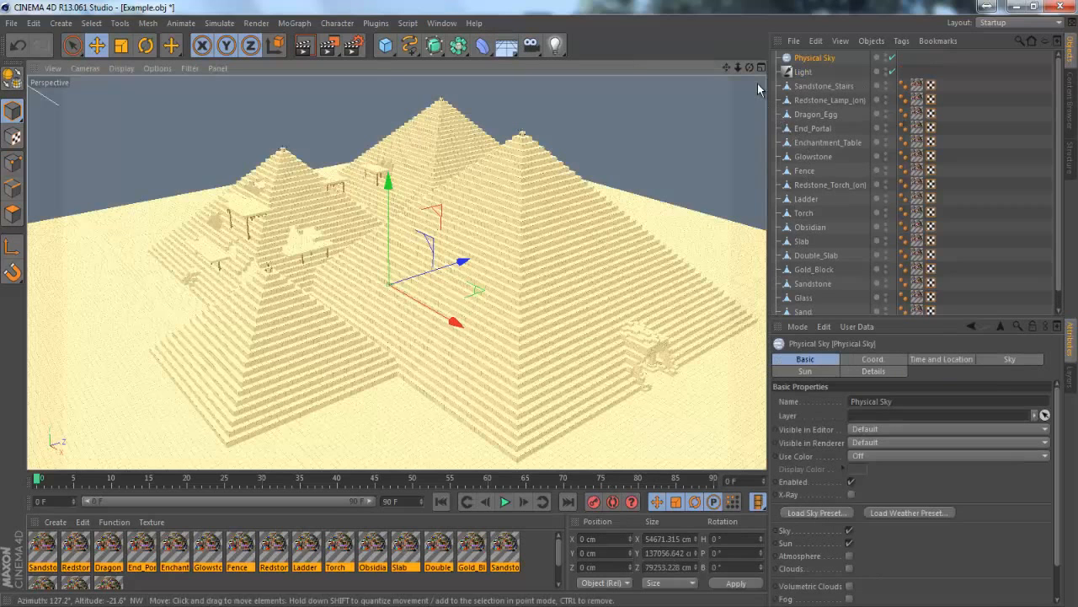
- Review the Physical Sky's coordinate, time and location, sky, sun and details settings, and browse its sky presets
{"action": "left_click_drag", "start_coordinate": [749, 67], "coordinate": [541, 305]}
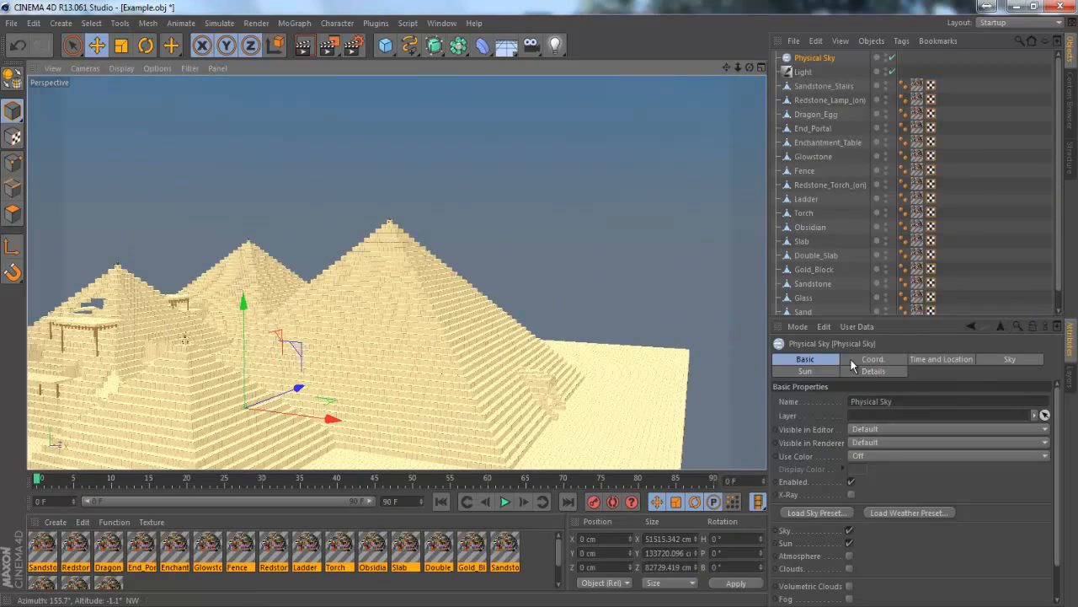
{"action": "left_click", "coordinate": [877, 361]}
{"action": "left_click", "coordinate": [936, 359]}
{"action": "left_click", "coordinate": [994, 359]}
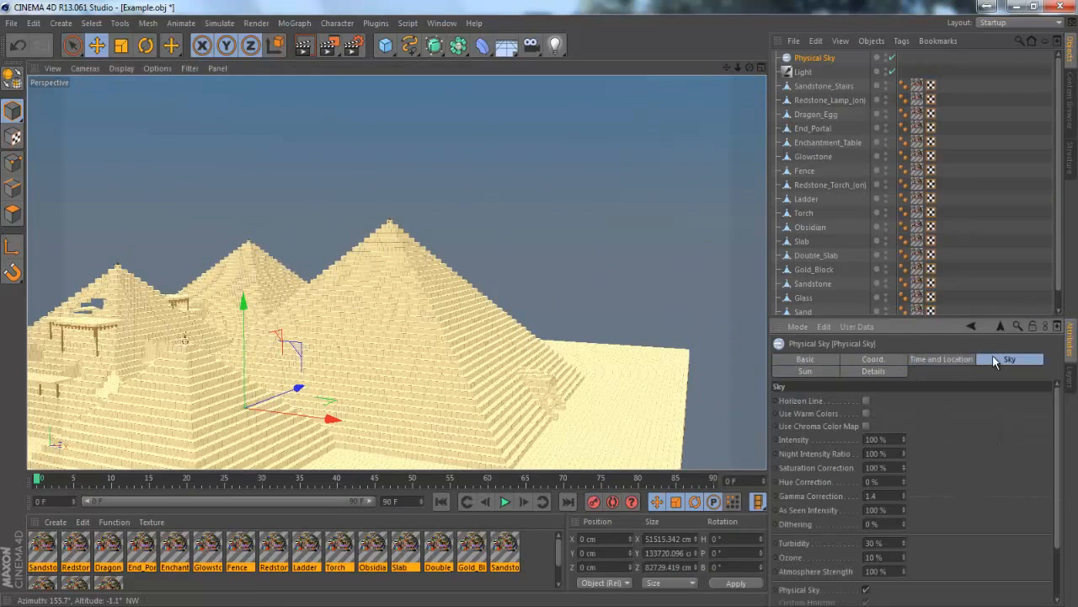
{"action": "left_click", "coordinate": [808, 372]}
{"action": "left_click", "coordinate": [854, 373]}
{"action": "left_click", "coordinate": [819, 361]}
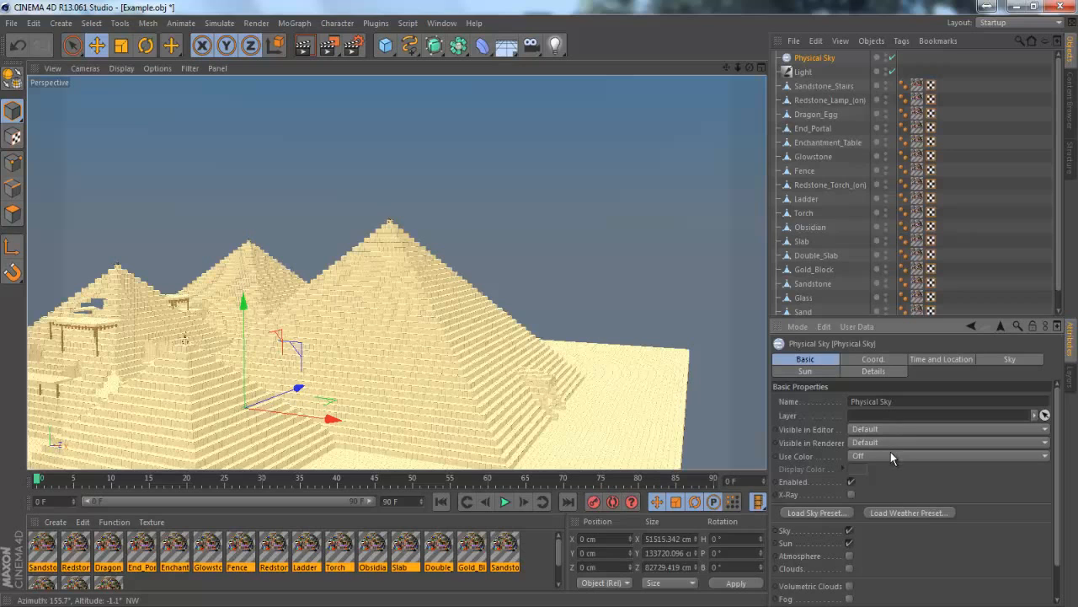
{"action": "left_click", "coordinate": [845, 511]}
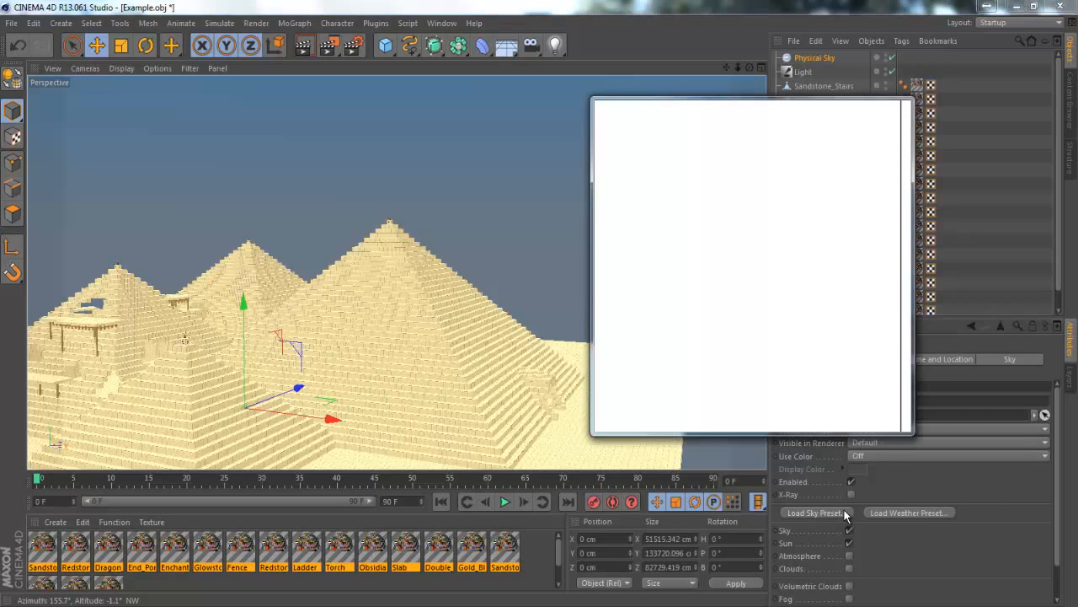
{"action": "left_click_drag", "start_coordinate": [909, 192], "coordinate": [937, 195]}
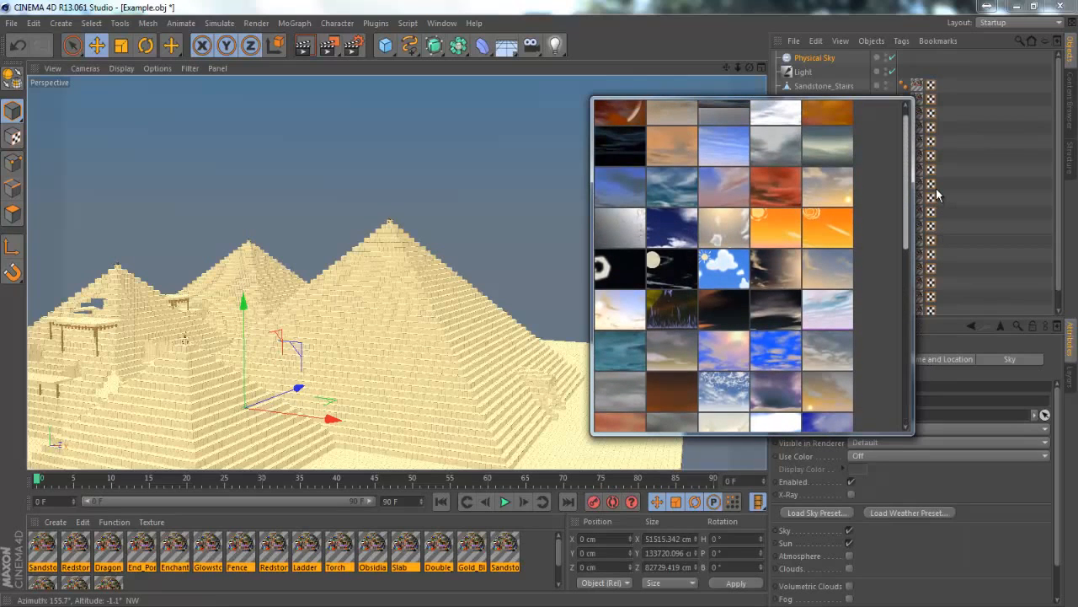
{"action": "left_click", "coordinate": [998, 475]}
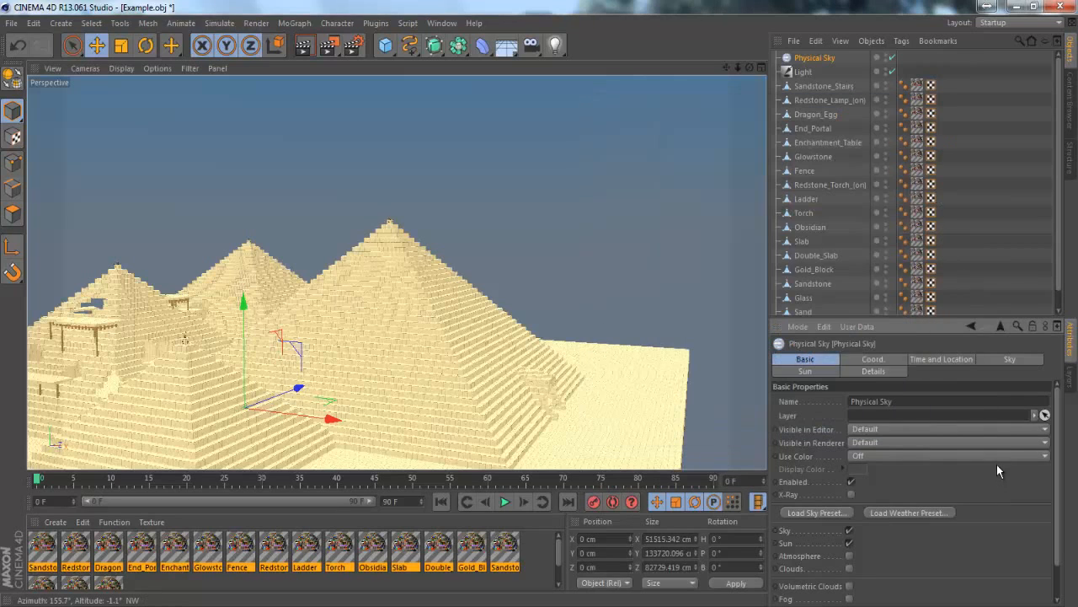
{"action": "left_click", "coordinate": [940, 358]}
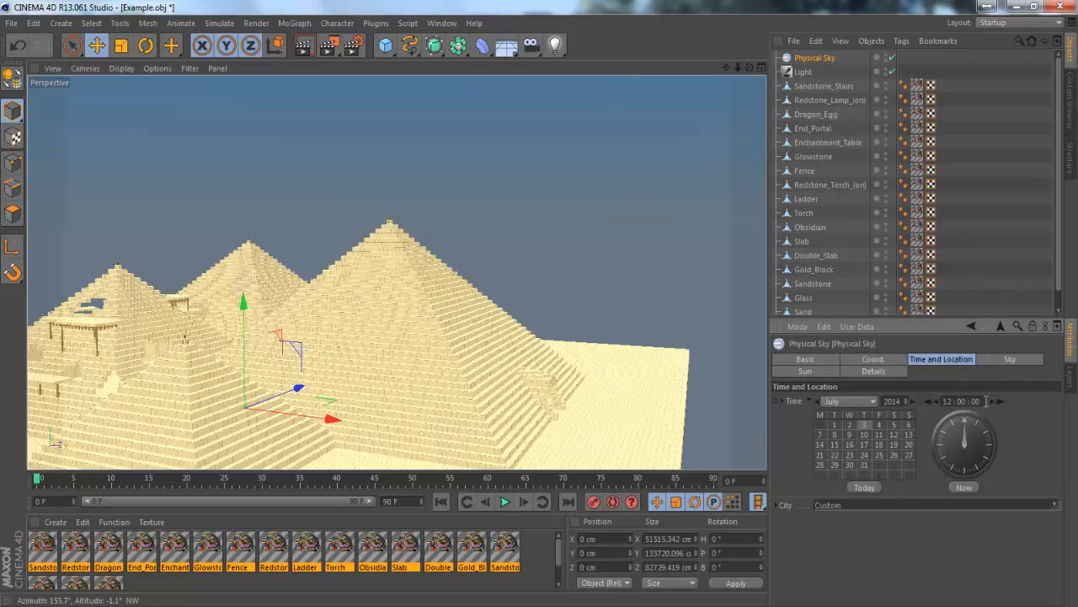
{"action": "left_click", "coordinate": [992, 359]}
{"action": "left_click", "coordinate": [815, 373]}
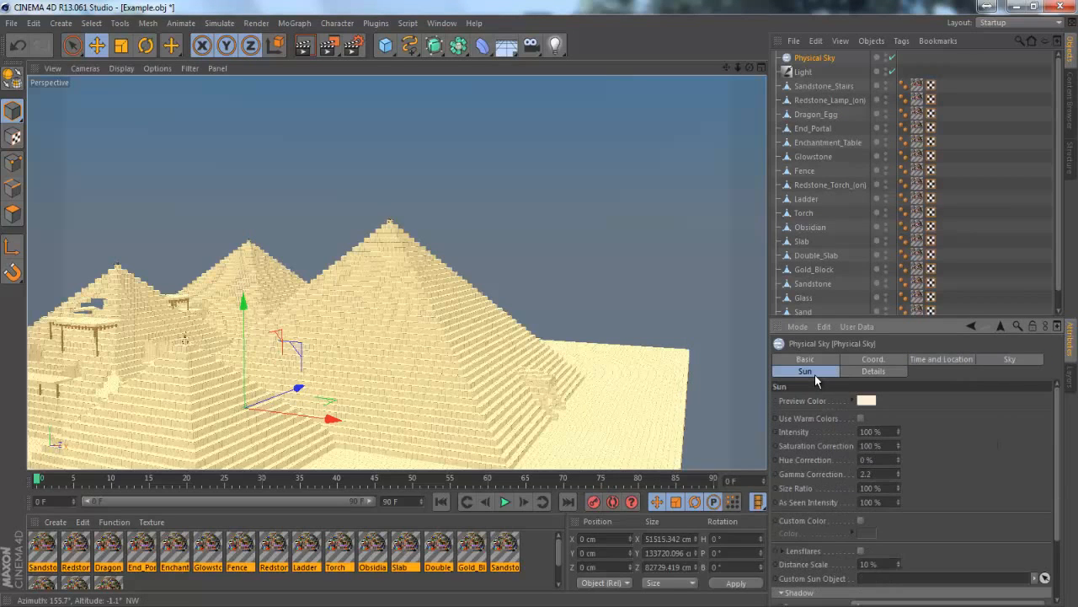
{"action": "left_click", "coordinate": [879, 373]}
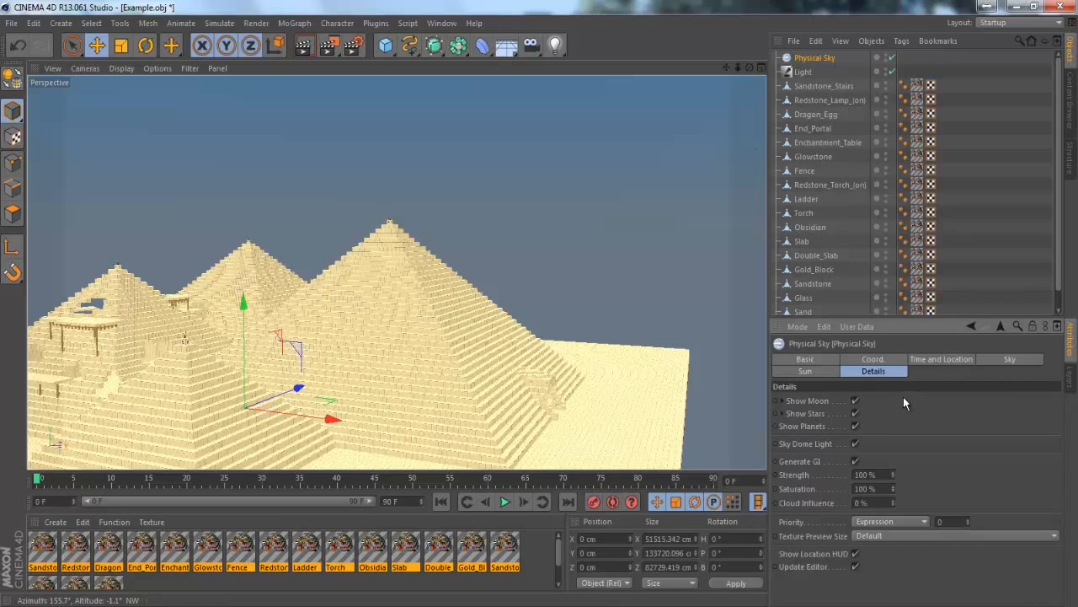
- Toggle the Show Moon and Show Stars options in the Physical Sky's details
{"action": "left_click", "coordinate": [856, 402]}
{"action": "left_click", "coordinate": [856, 413]}
{"action": "left_click", "coordinate": [856, 414]}
- Enable clouds in the Physical Sky's basic properties
{"action": "left_click", "coordinate": [804, 359]}
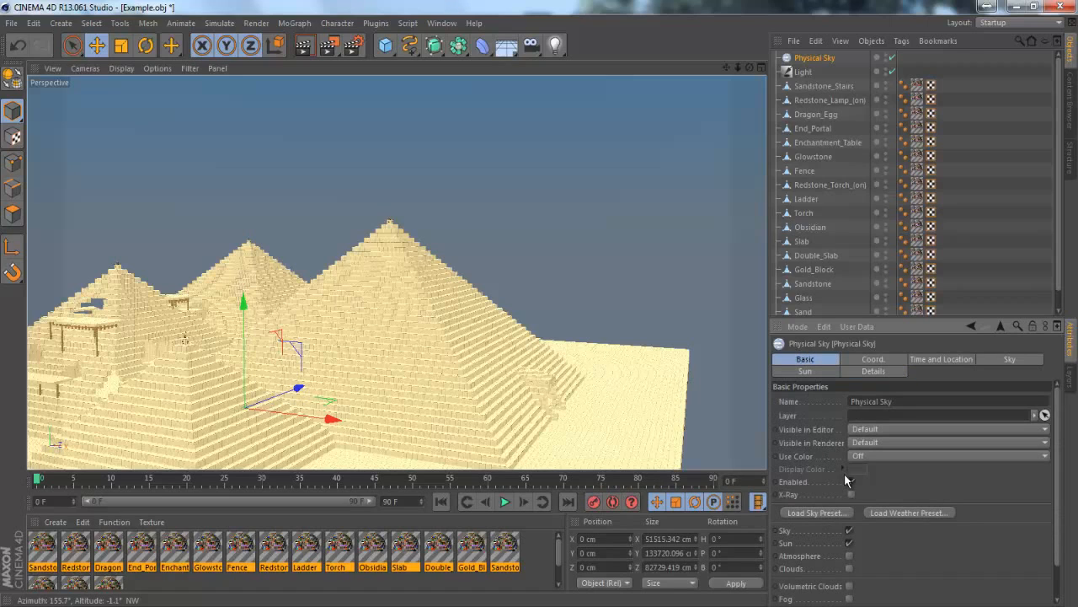
{"action": "scroll", "coordinate": [903, 543], "scroll_direction": "down", "scroll_amount": 2}
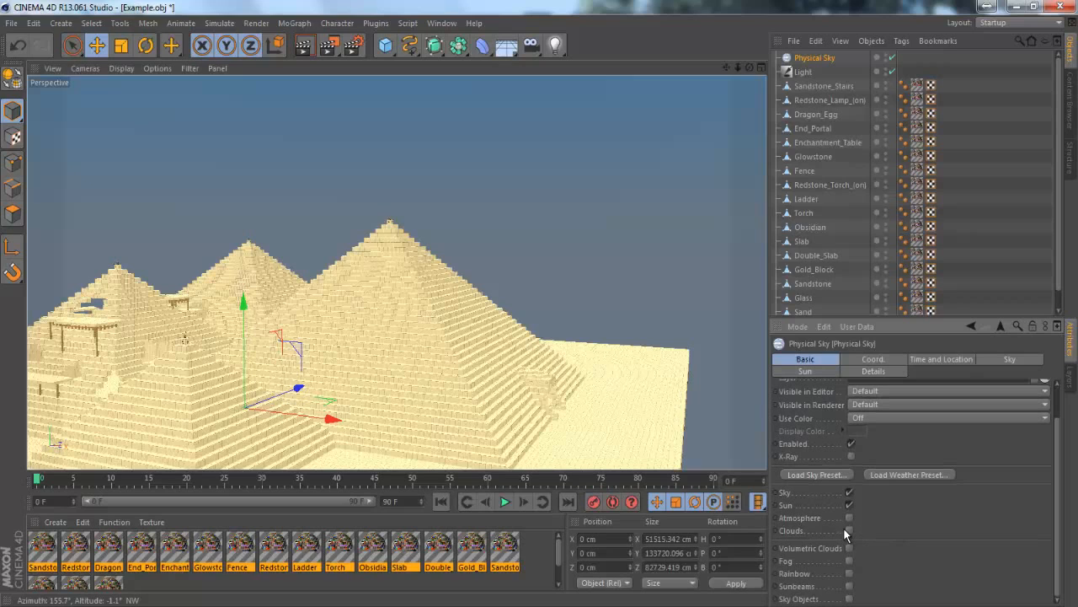
{"action": "left_click", "coordinate": [846, 529]}
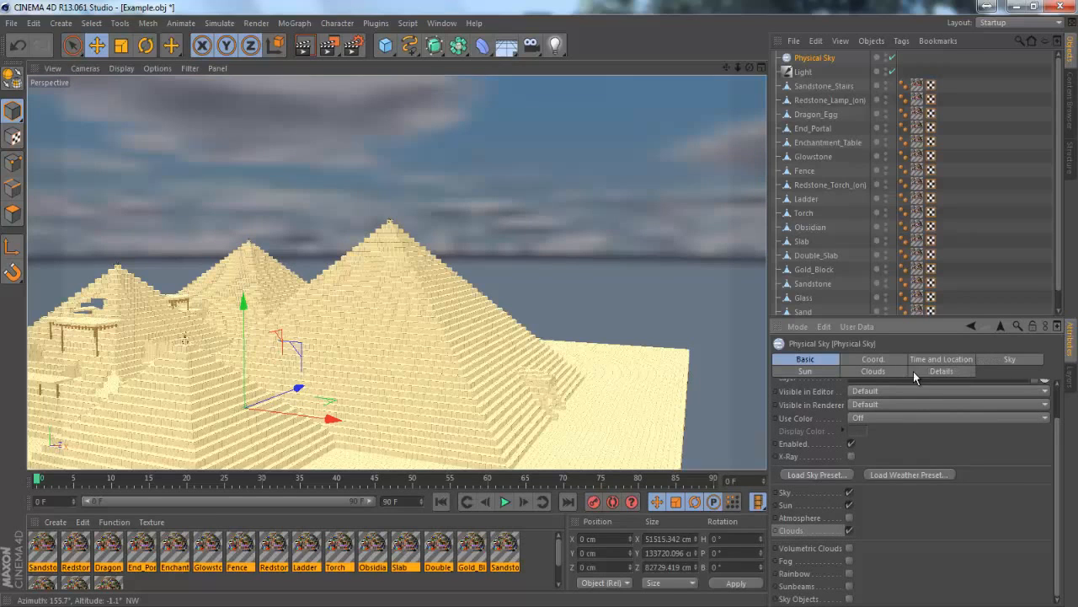
- Disable cloud layers 2, 3, 4 and 5 of the Physical Sky, keeping only Layer 1 active
{"action": "left_click", "coordinate": [879, 371]}
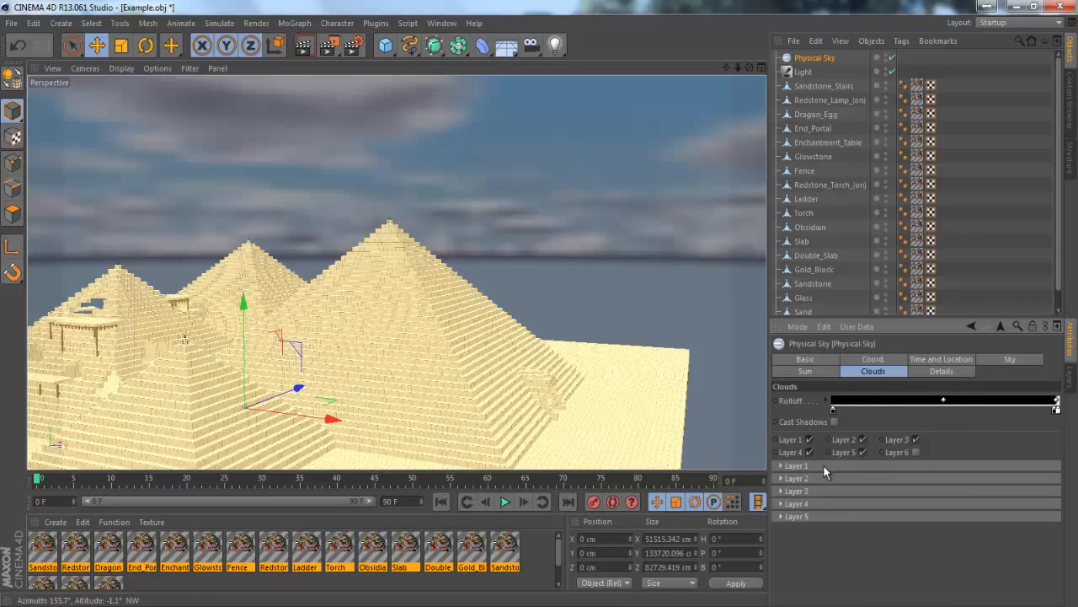
{"action": "left_click", "coordinate": [862, 452]}
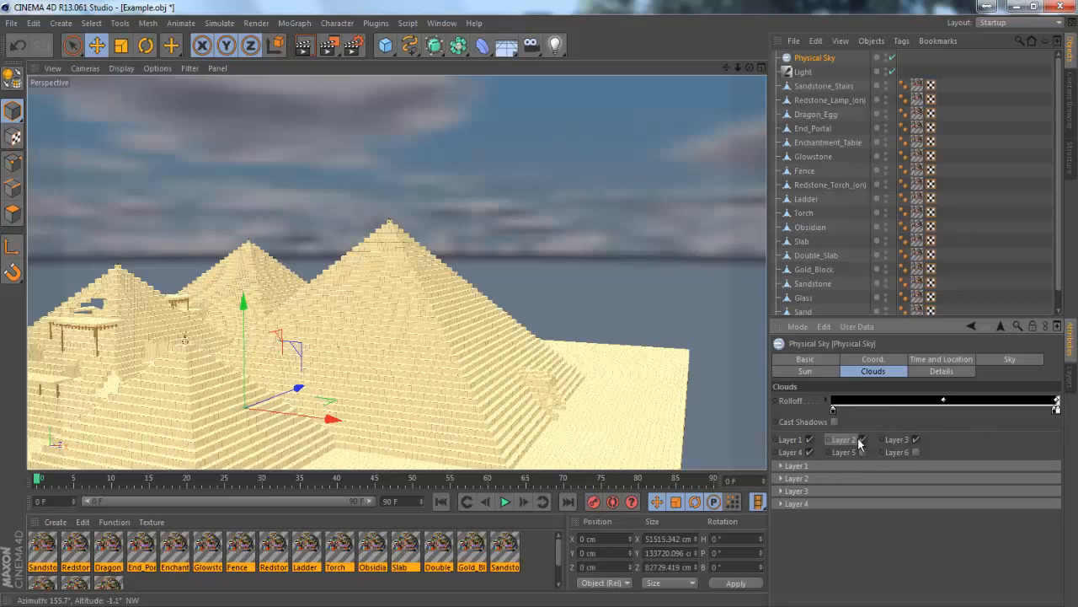
{"action": "left_click", "coordinate": [915, 439]}
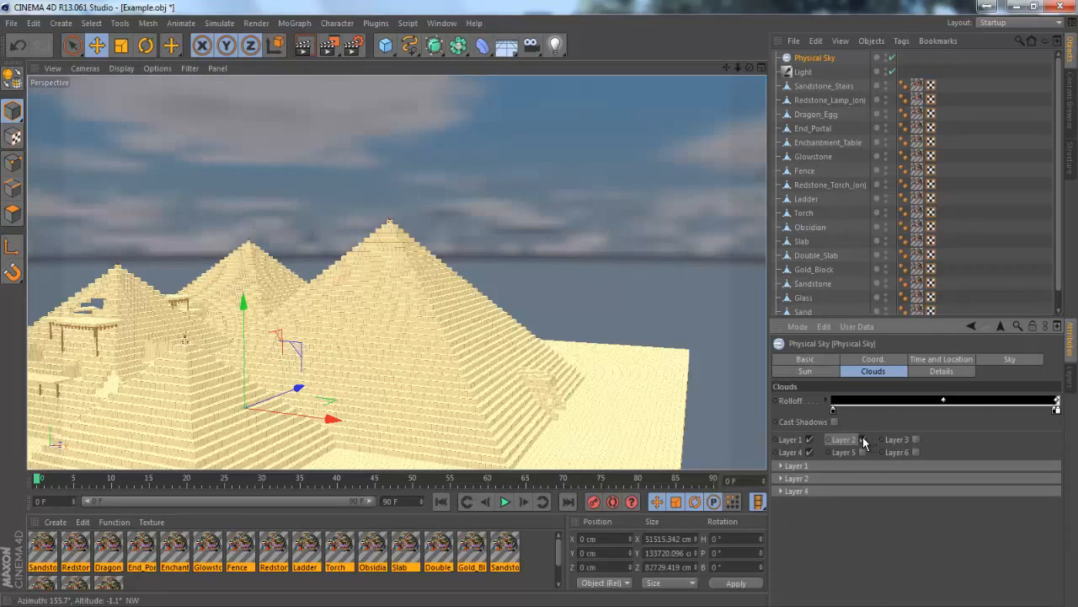
{"action": "left_click", "coordinate": [811, 451]}
{"action": "left_click", "coordinate": [863, 439]}
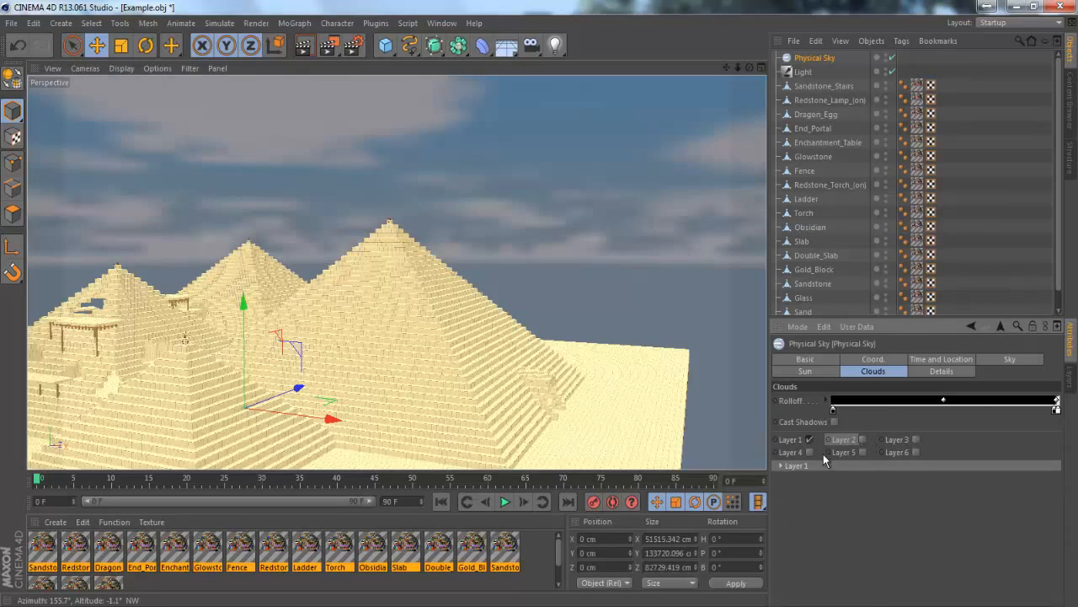
- Set the noise type of cloud Layer 1 to Cell Noise for blocky clouds
{"action": "left_click", "coordinate": [786, 465]}
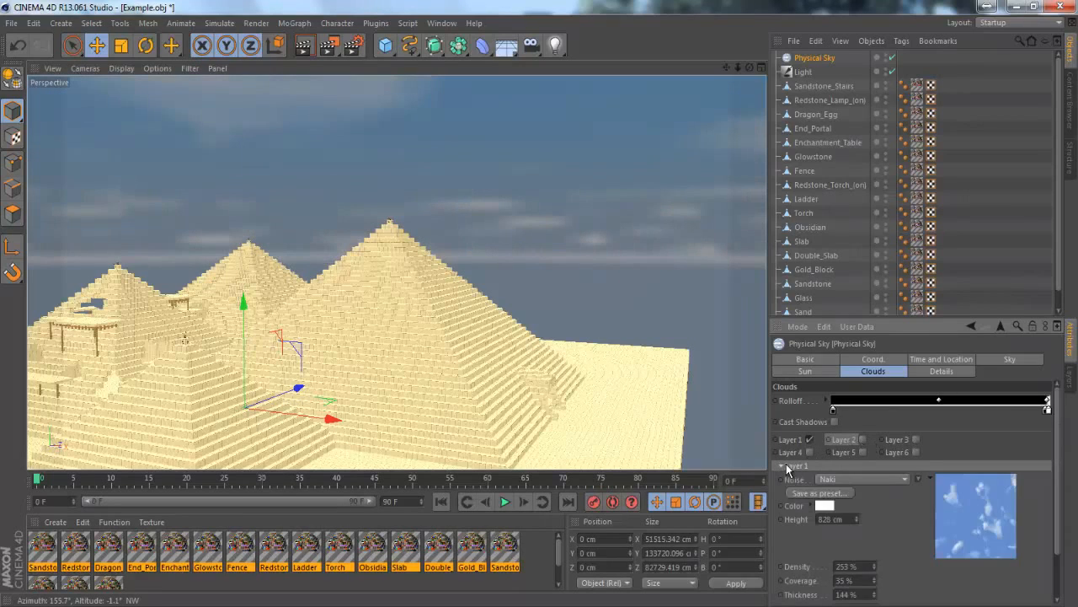
{"action": "left_click", "coordinate": [883, 478]}
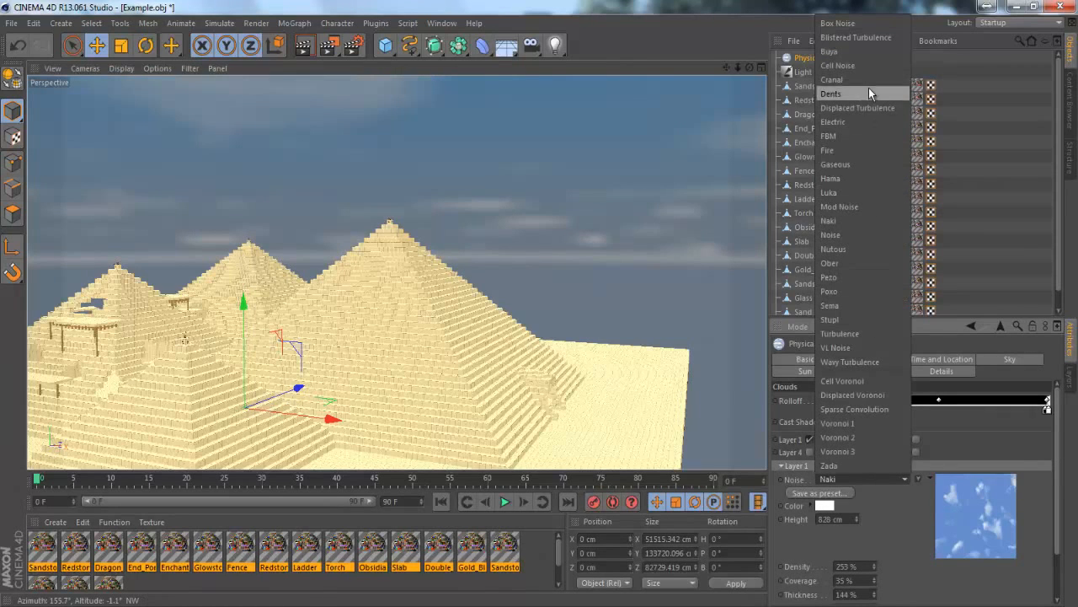
{"action": "left_click", "coordinate": [865, 64]}
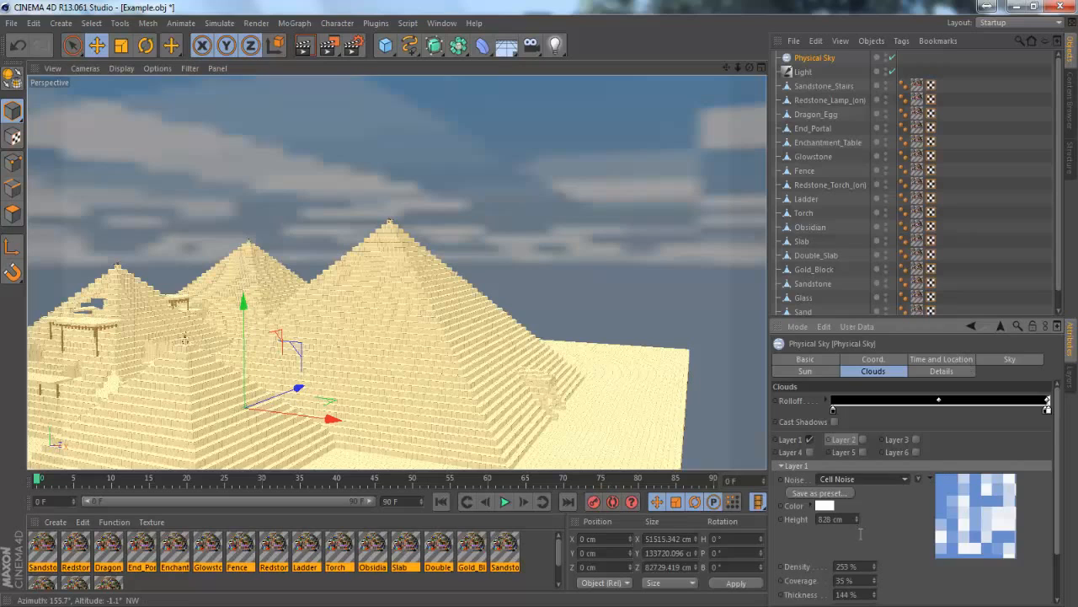
- Reduce cloud Layer 1's density to 247 % and its coverage to 29 %
{"action": "scroll", "coordinate": [860, 535], "scroll_direction": "down", "scroll_amount": 3}
{"action": "left_click", "coordinate": [876, 513]}
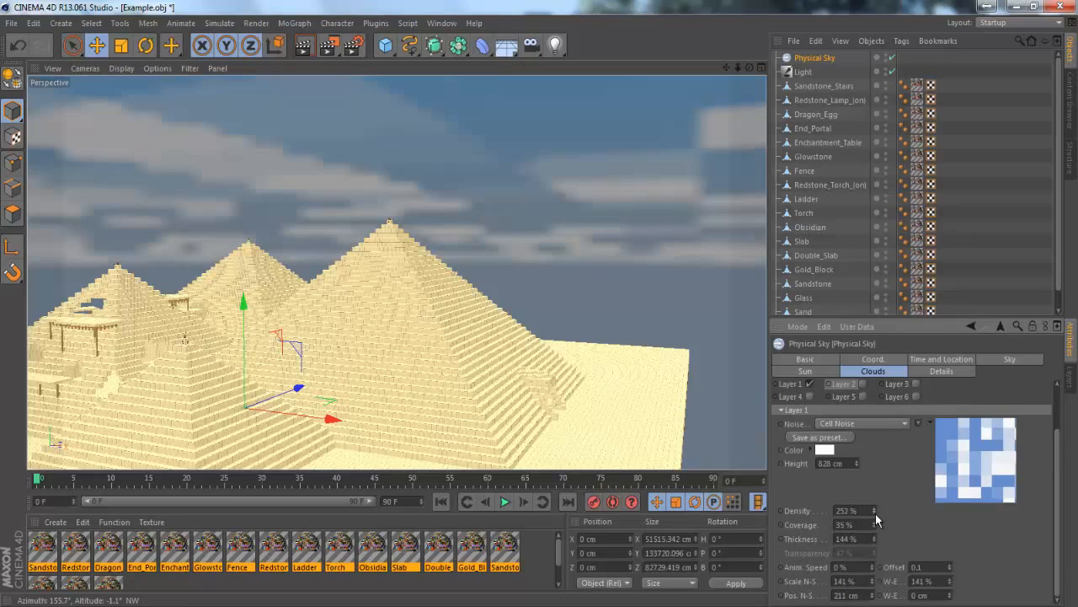
{"action": "left_click", "coordinate": [875, 512]}
{"action": "left_click_drag", "start_coordinate": [875, 527], "coordinate": [873, 530]}
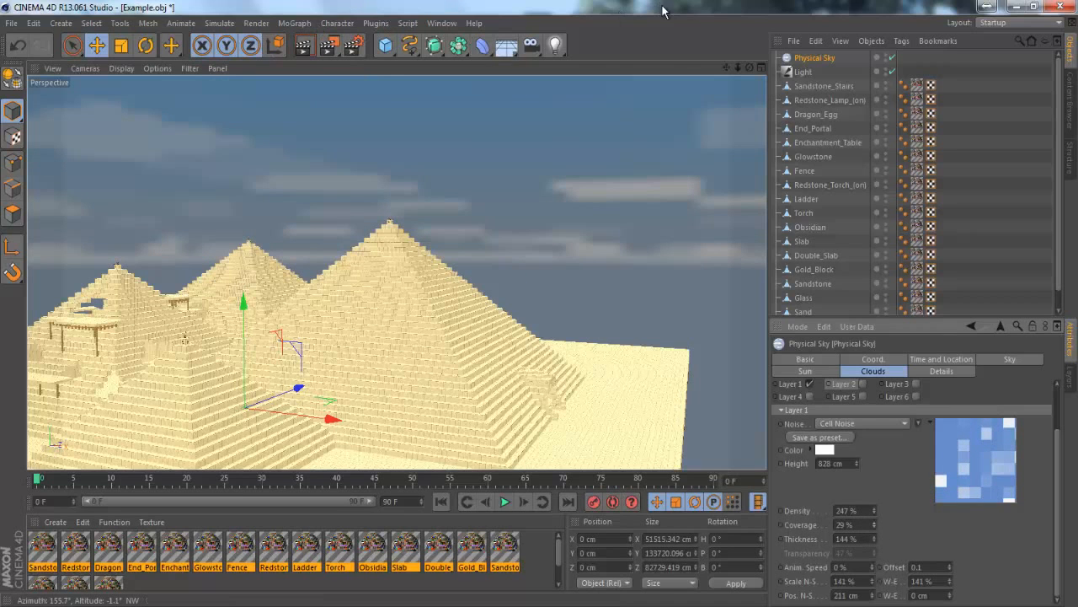
- Test-render the viewport from two different angles to check the blocky clouds above the pyramids and the horizon
{"action": "left_click_drag", "start_coordinate": [749, 68], "coordinate": [540, 305]}
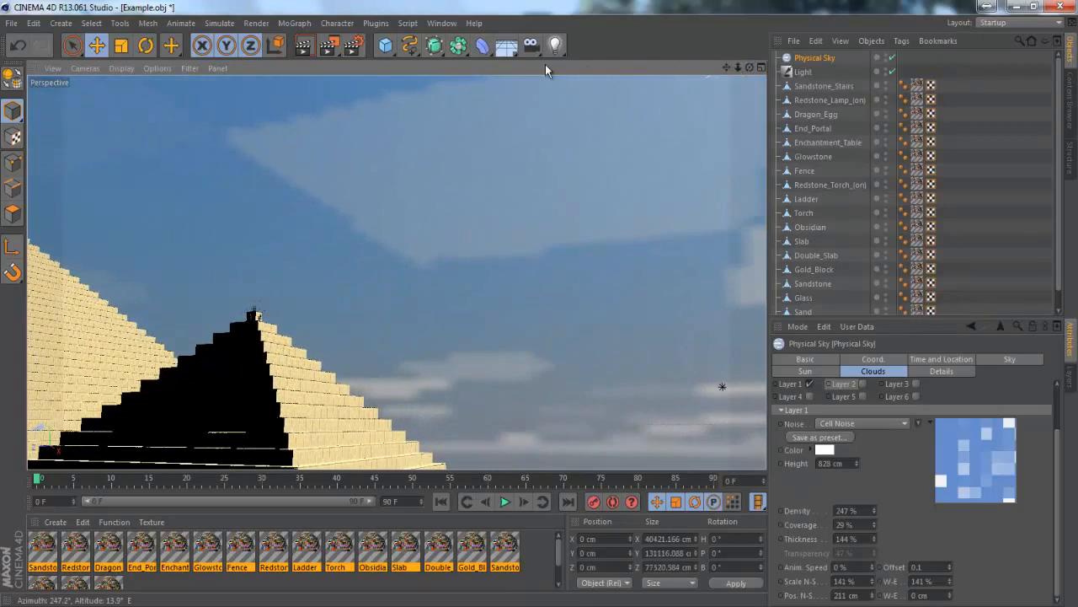
{"action": "left_click", "coordinate": [313, 49]}
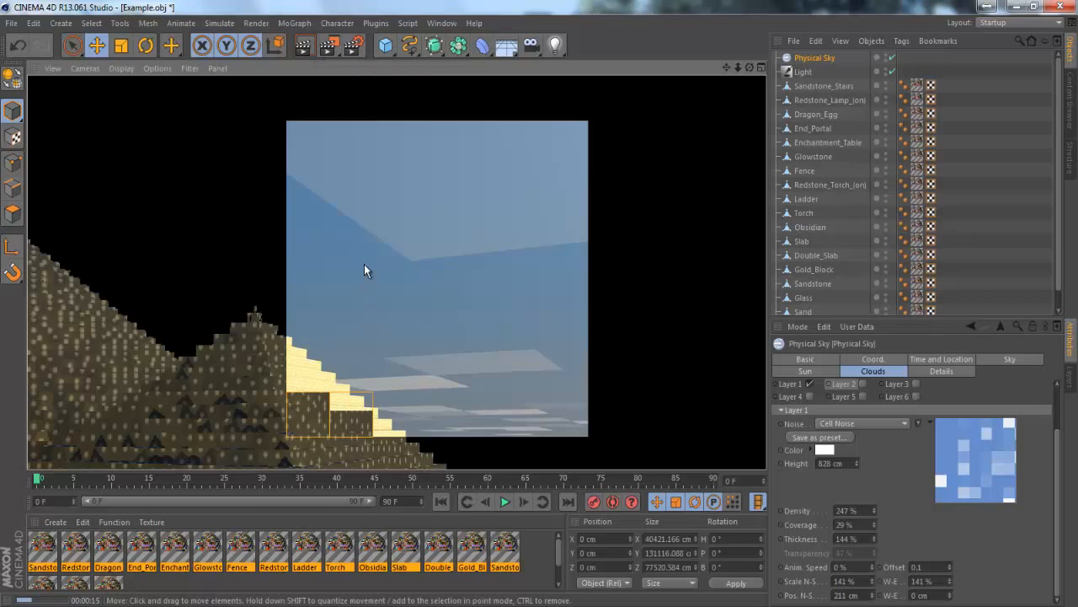
{"action": "left_click", "coordinate": [577, 350]}
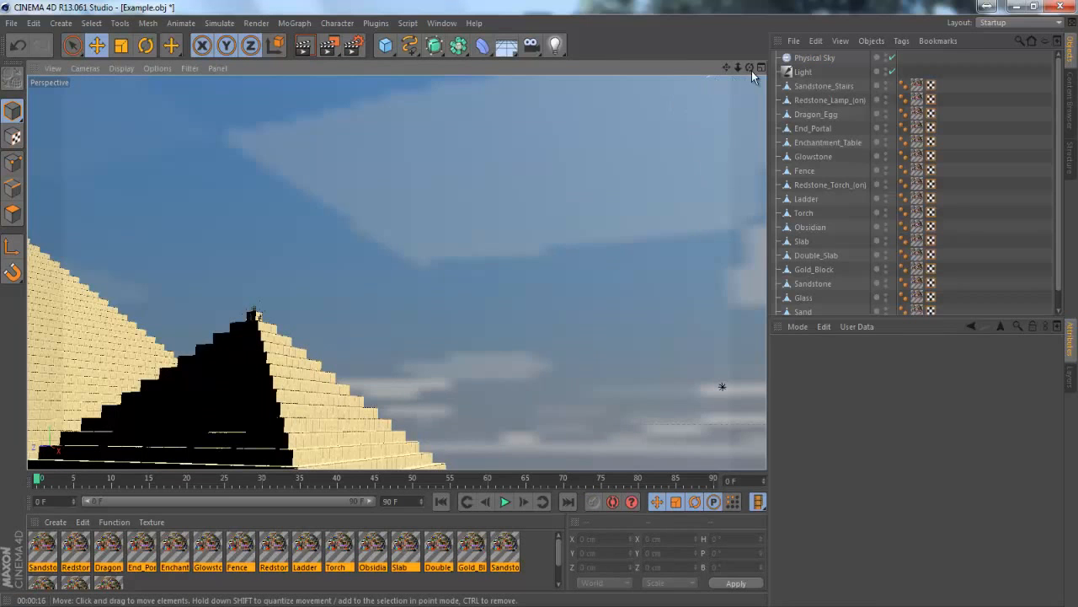
{"action": "left_click_drag", "start_coordinate": [750, 68], "coordinate": [539, 303]}
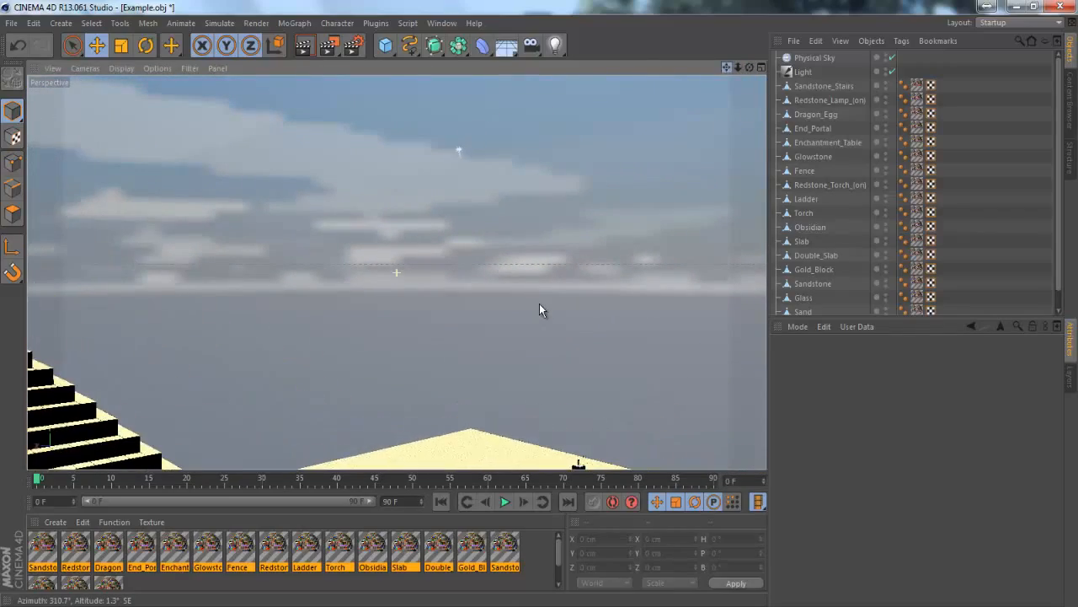
{"action": "left_click", "coordinate": [302, 48]}
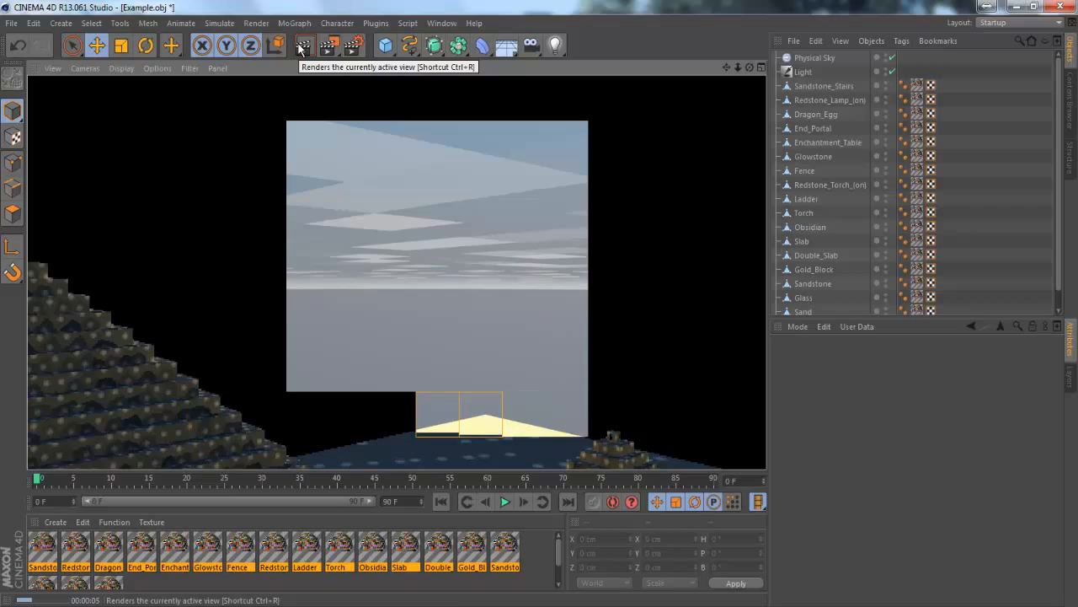
- Lower the Physical Sky's Horizon Start to -14° and test-render the view
{"action": "left_click", "coordinate": [814, 57]}
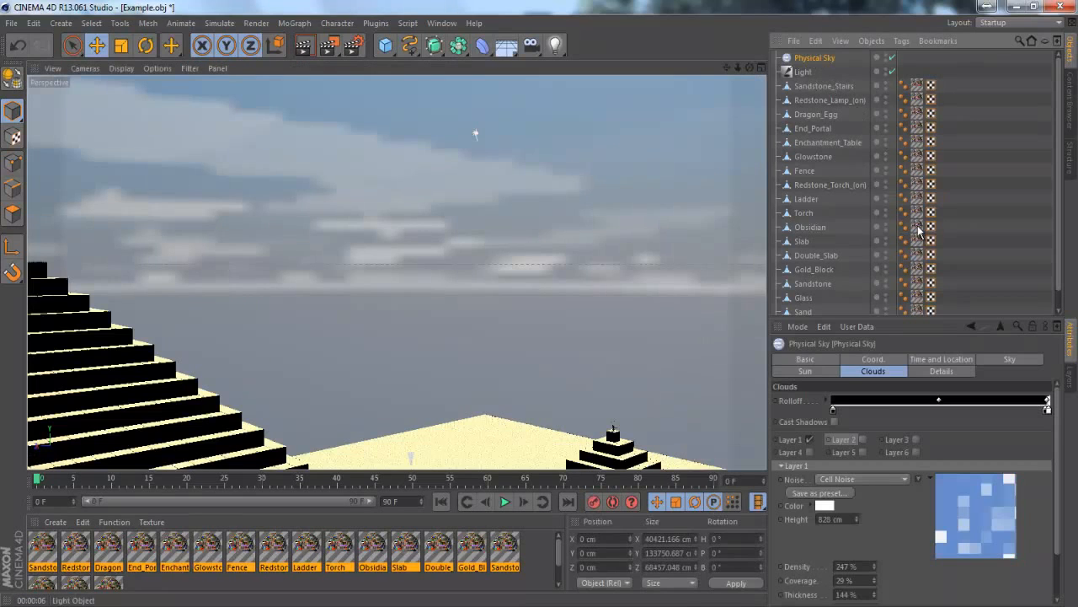
{"action": "left_click", "coordinate": [805, 359]}
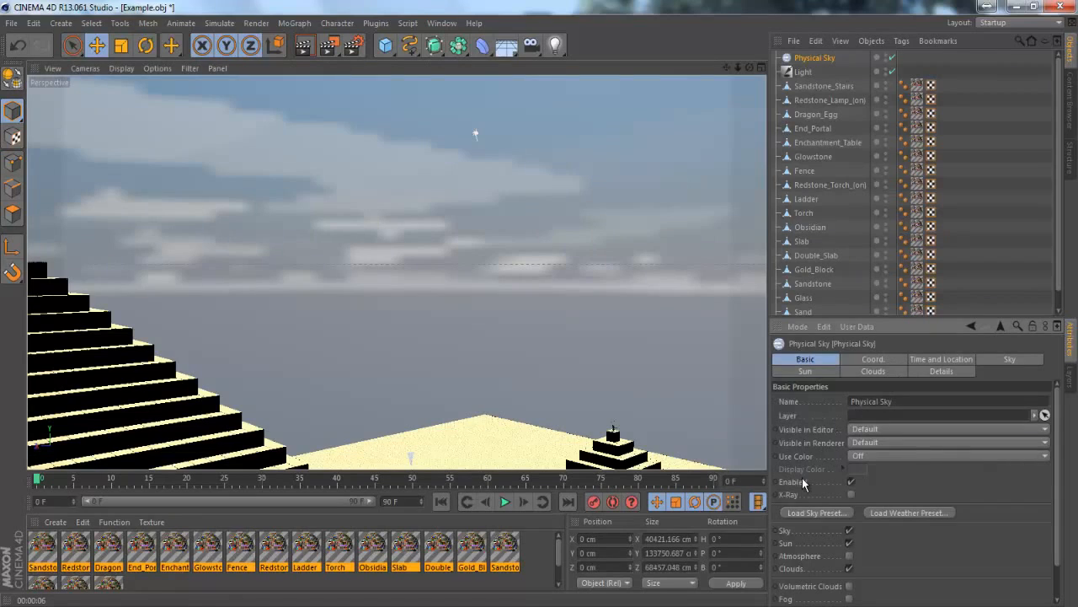
{"action": "scroll", "coordinate": [804, 481], "scroll_direction": "down", "scroll_amount": 1}
{"action": "scroll", "coordinate": [801, 502], "scroll_direction": "up", "scroll_amount": 1}
{"action": "left_click", "coordinate": [882, 360]}
{"action": "left_click", "coordinate": [920, 360]}
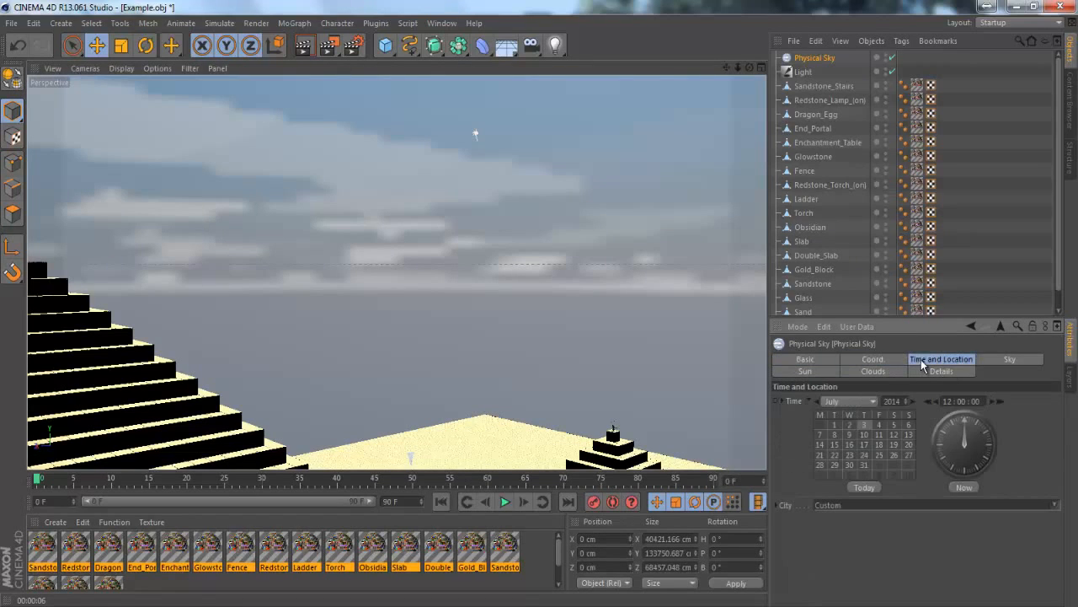
{"action": "left_click", "coordinate": [998, 358]}
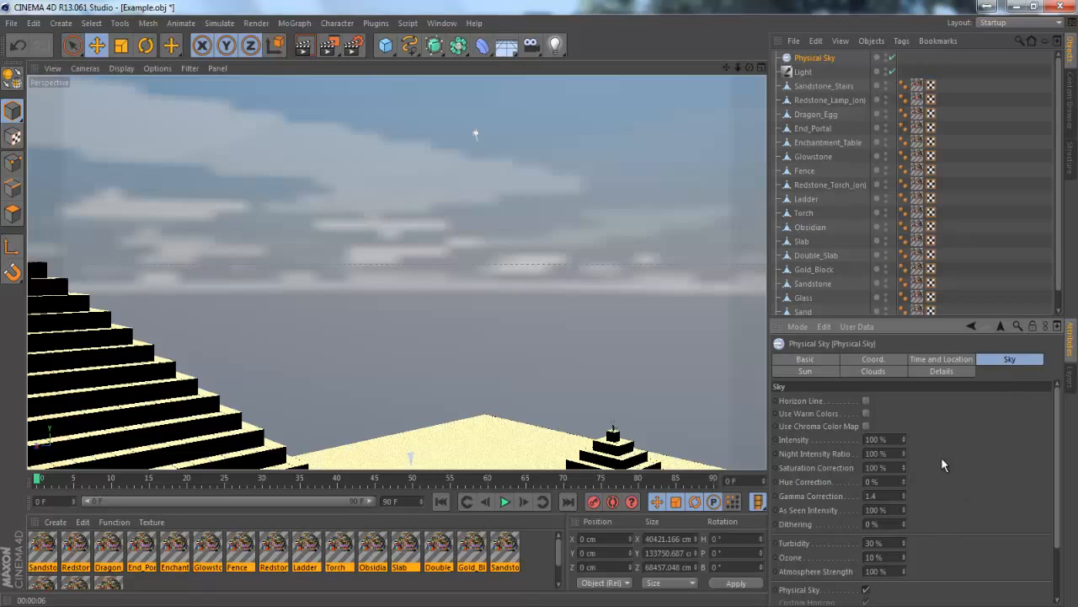
{"action": "scroll", "coordinate": [961, 449], "scroll_direction": "down", "scroll_amount": 3}
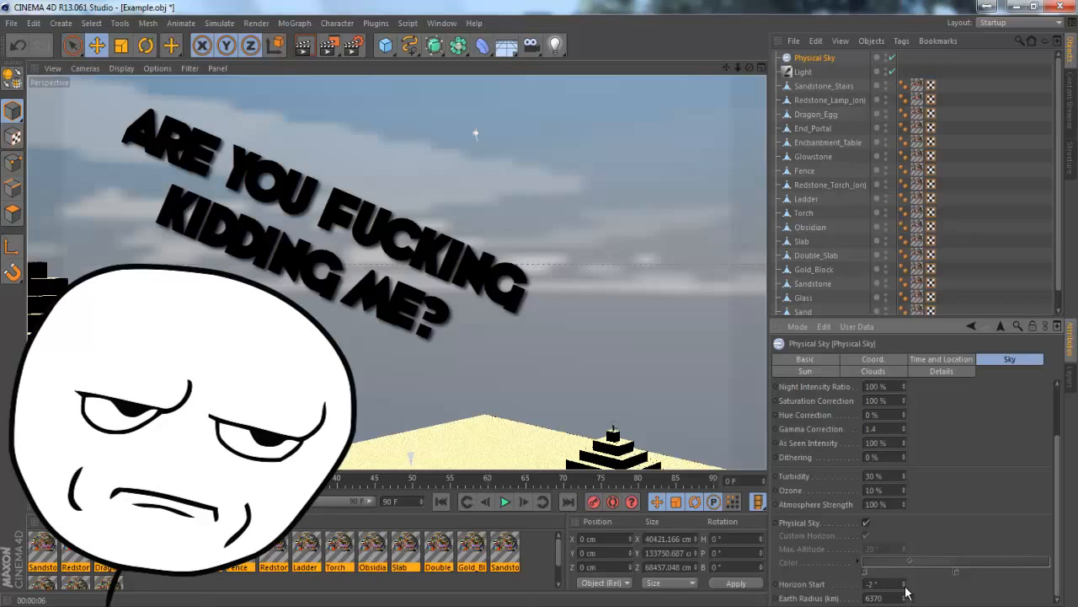
{"action": "left_click_drag", "start_coordinate": [906, 593], "coordinate": [905, 596]}
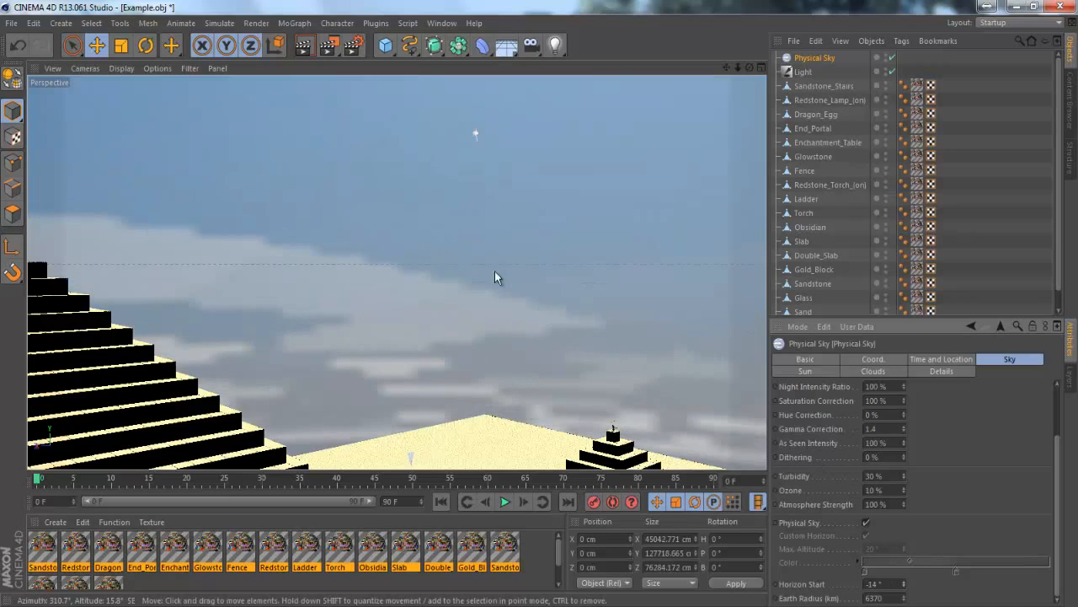
{"action": "left_click", "coordinate": [306, 48]}
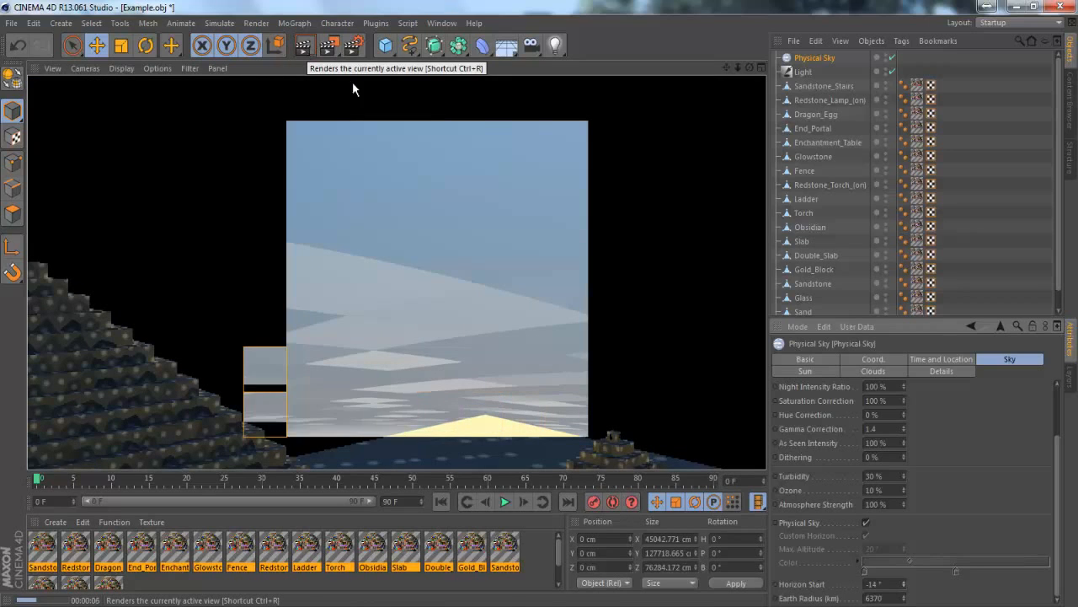
{"action": "left_click", "coordinate": [397, 219]}
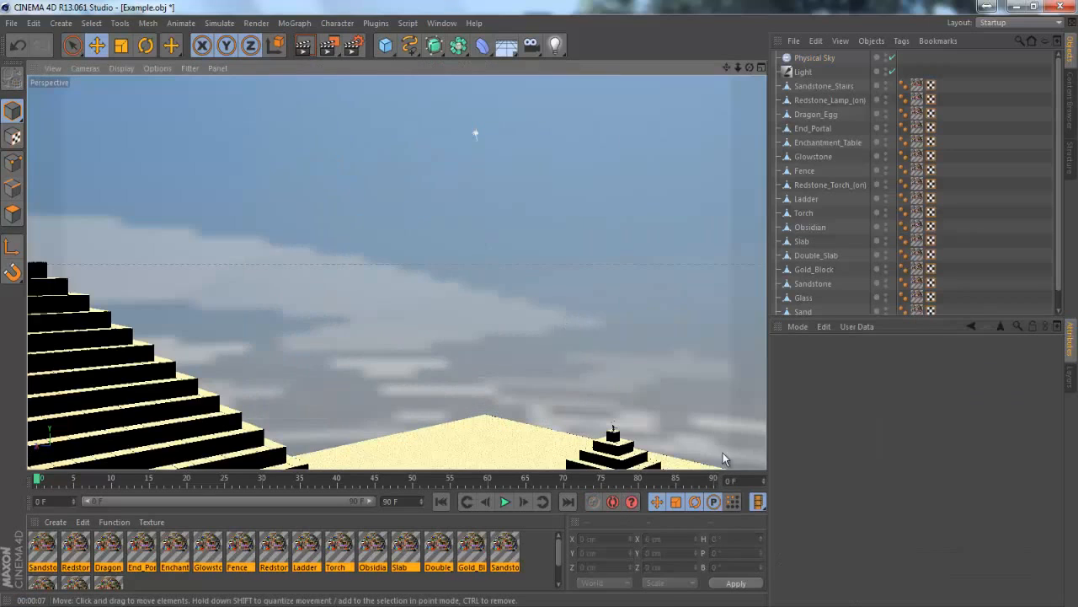
- Raise the Physical Sky's Horizon Start to -8°
{"action": "left_click", "coordinate": [807, 57]}
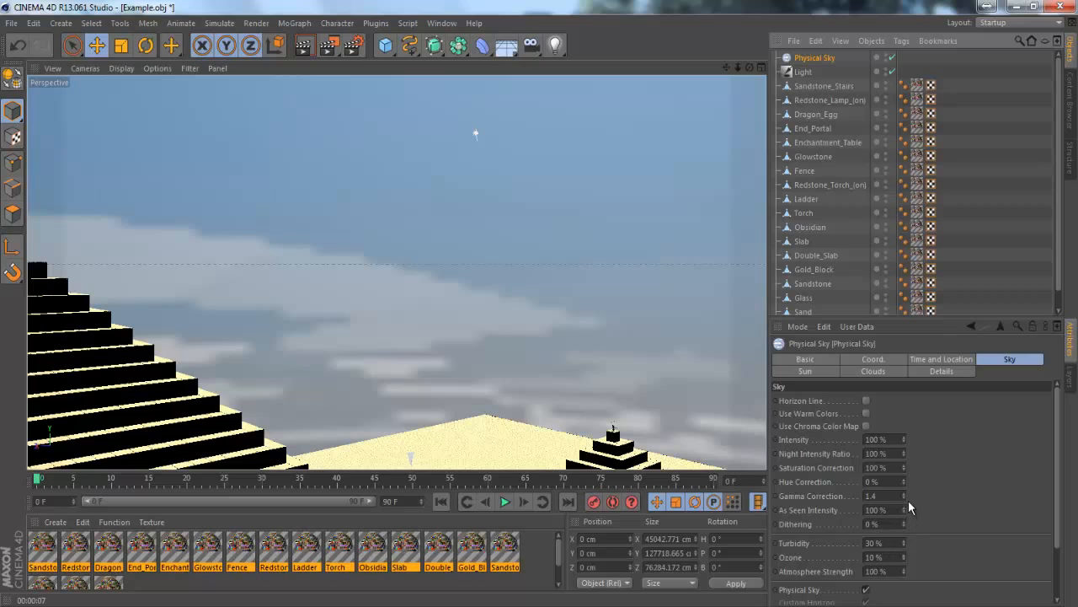
{"action": "scroll", "coordinate": [909, 568], "scroll_direction": "down", "scroll_amount": 3}
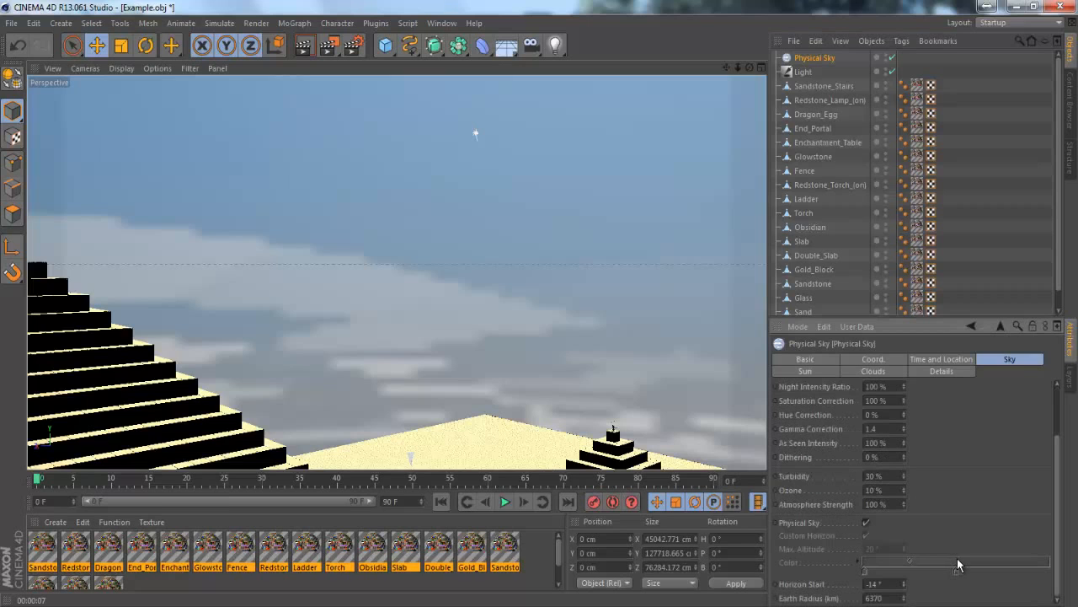
{"action": "left_click", "coordinate": [902, 581]}
{"action": "left_click", "coordinate": [902, 581]}
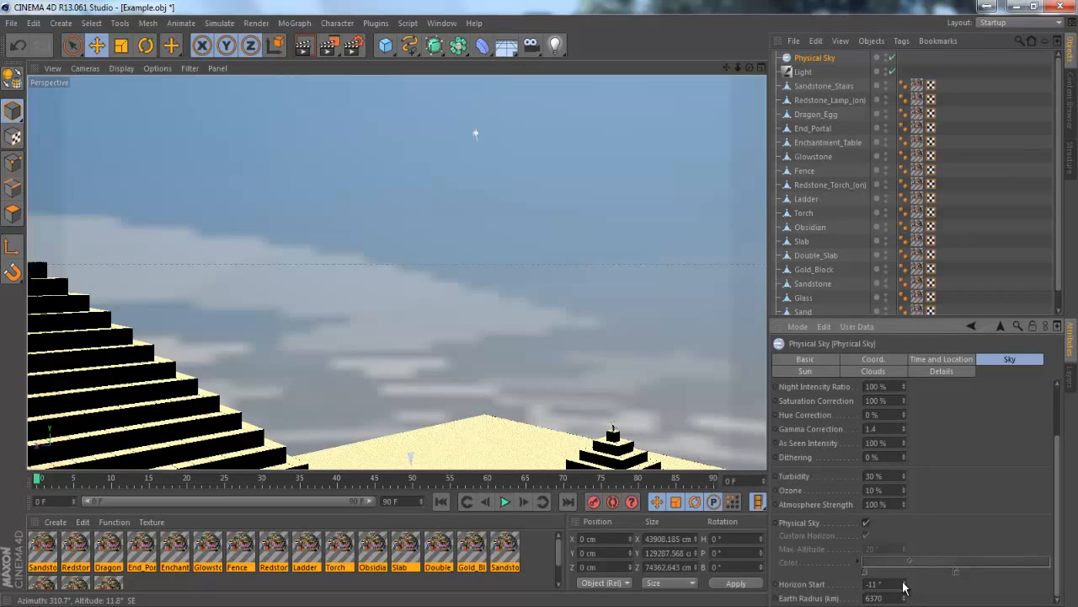
{"action": "left_click", "coordinate": [903, 581]}
{"action": "left_click", "coordinate": [903, 582]}
{"action": "left_click", "coordinate": [902, 581]}
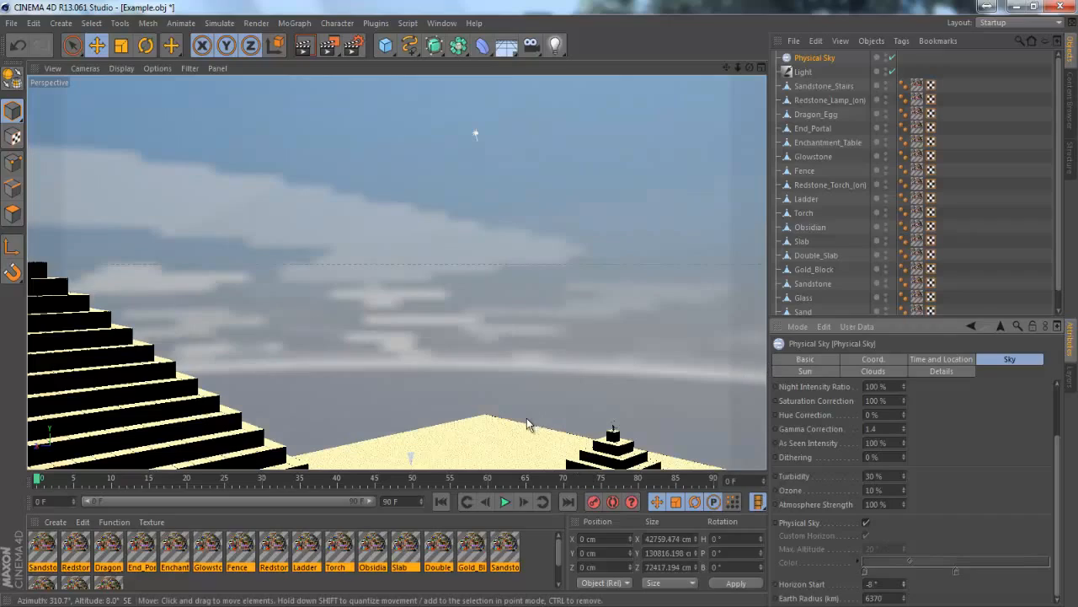
- Browse the sky and weather presets and load the sky preset with the happy sun and cloud objects onto the Physical Sky
{"action": "left_click_drag", "start_coordinate": [538, 304], "coordinate": [536, 306], "text": "alt"}
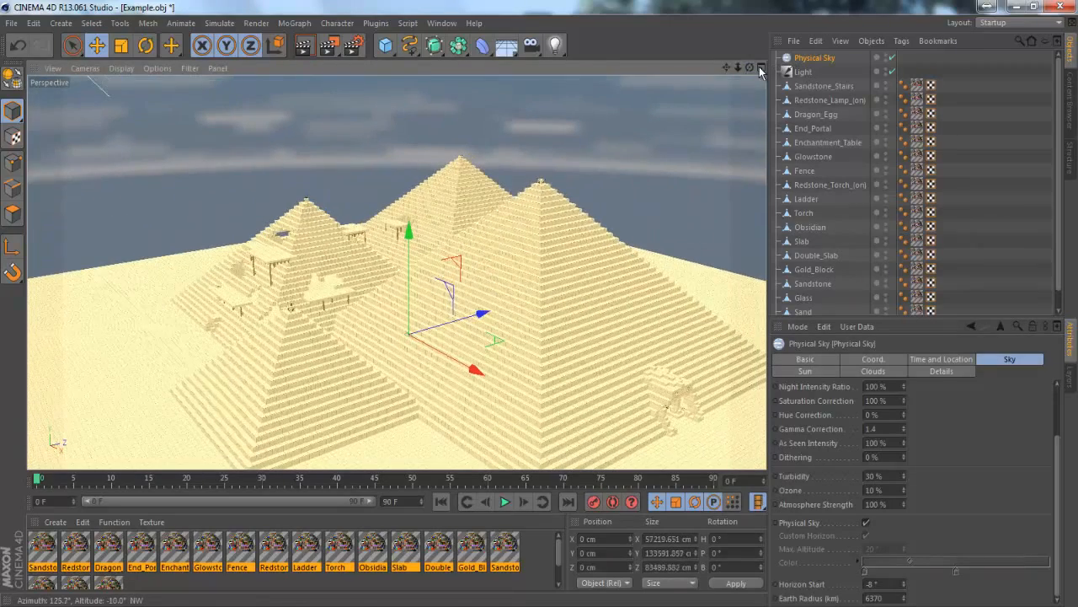
{"action": "left_click", "coordinate": [869, 363]}
{"action": "left_click", "coordinate": [806, 359]}
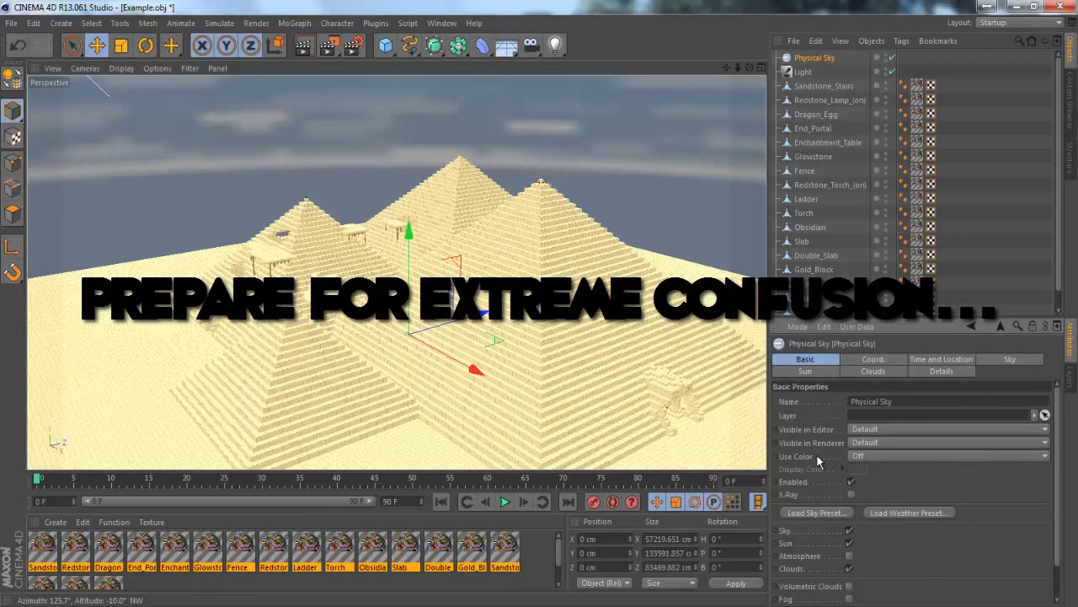
{"action": "left_click", "coordinate": [830, 514]}
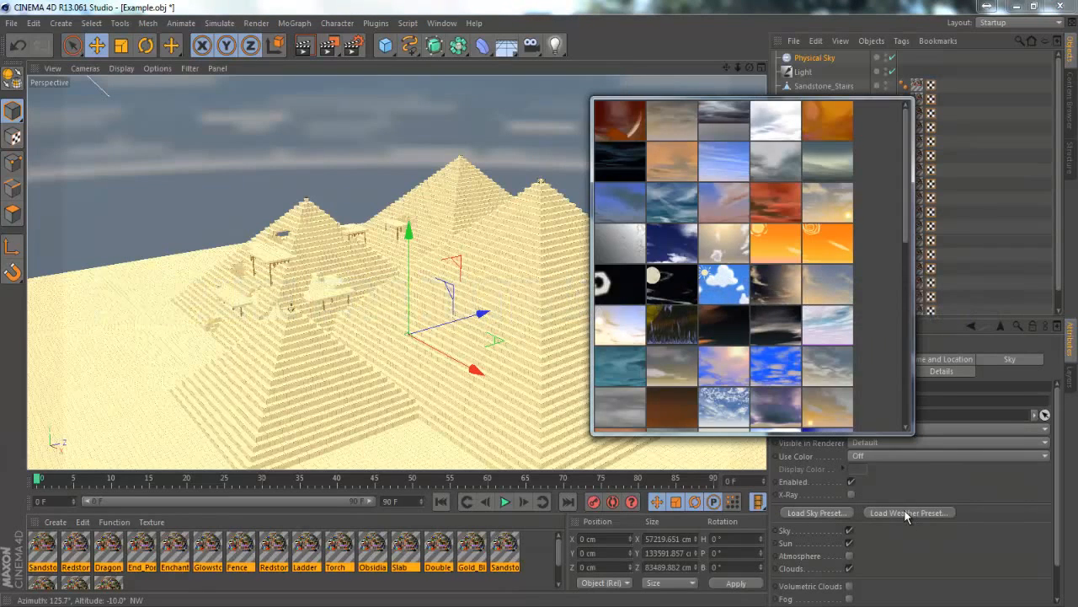
{"action": "left_click", "coordinate": [906, 515]}
{"action": "left_click", "coordinate": [907, 516]}
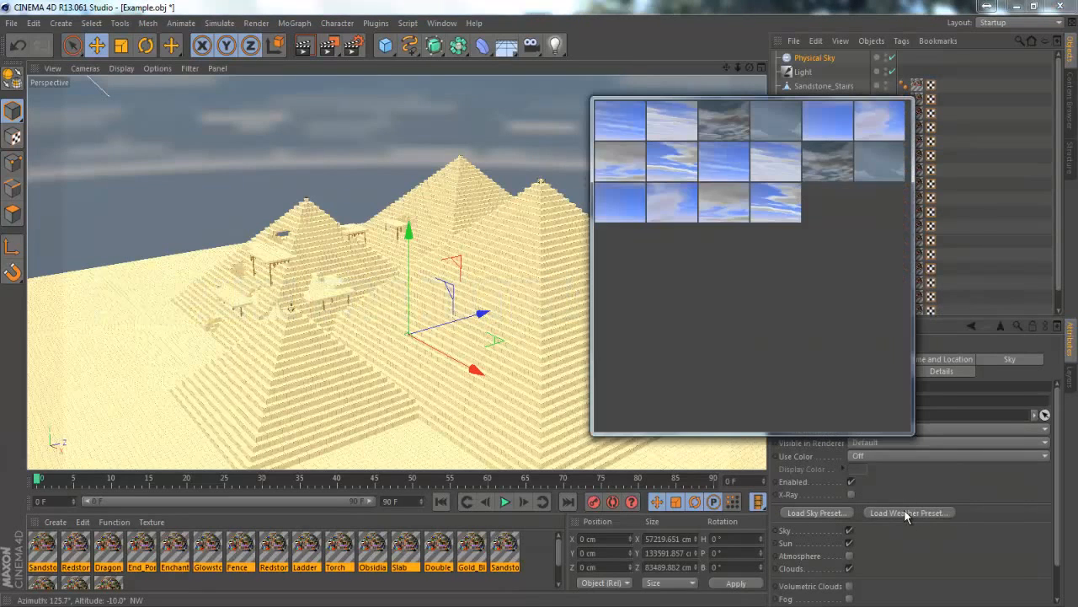
{"action": "left_click", "coordinate": [822, 513]}
{"action": "left_click", "coordinate": [821, 512]}
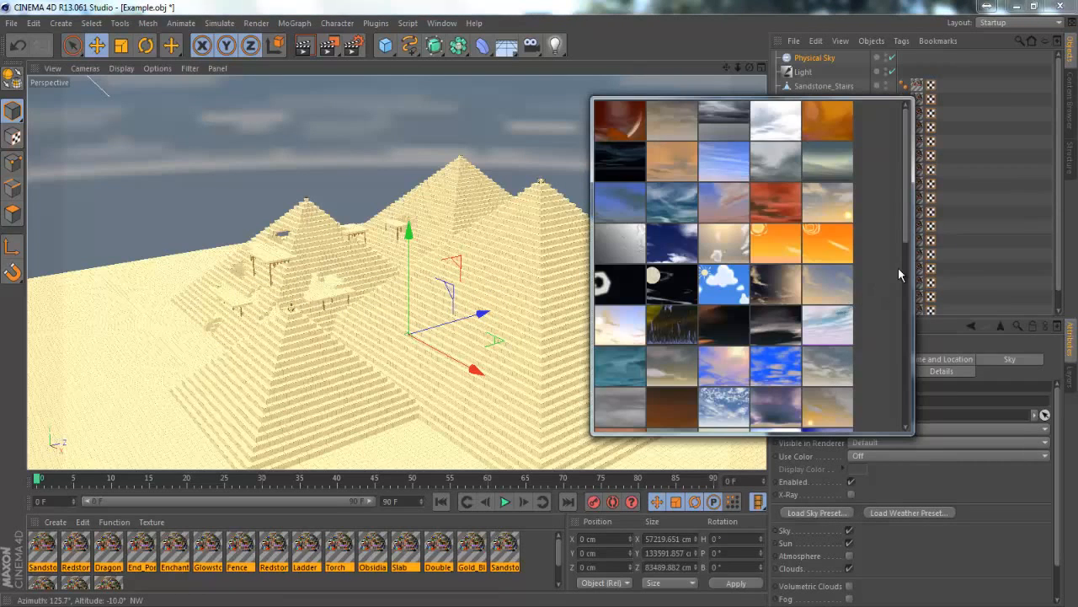
{"action": "left_click_drag", "start_coordinate": [910, 240], "coordinate": [903, 356]}
{"action": "left_click", "coordinate": [832, 339]}
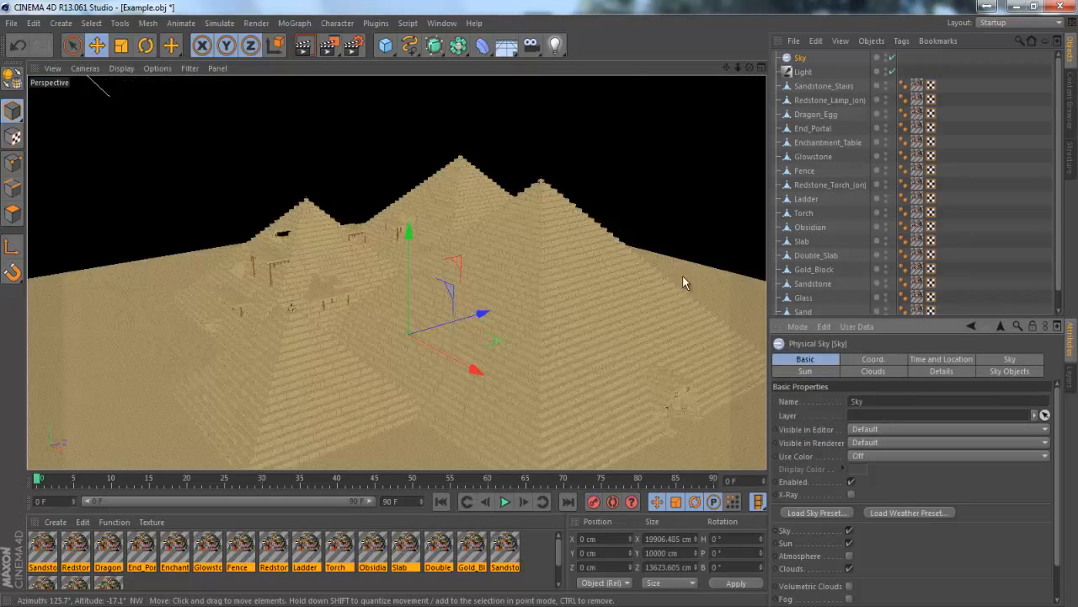
- Set the loaded sky's time of day to the current time and turn off its Sky Objects
{"action": "left_click", "coordinate": [965, 362]}
{"action": "left_click", "coordinate": [964, 487]}
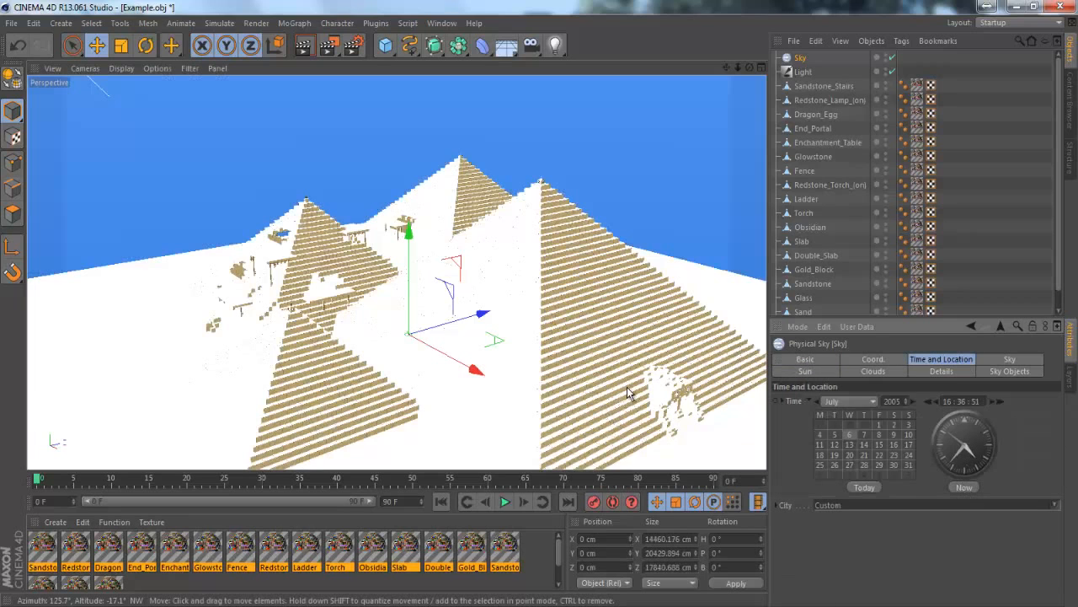
{"action": "left_click", "coordinate": [1001, 362]}
{"action": "left_click", "coordinate": [1005, 372]}
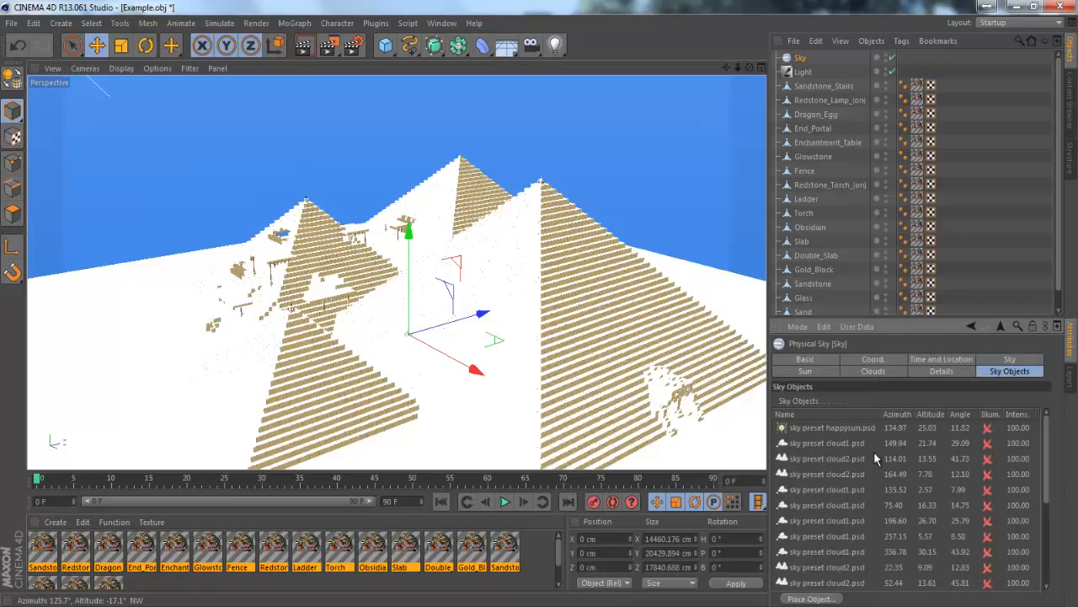
{"action": "left_click", "coordinate": [816, 360]}
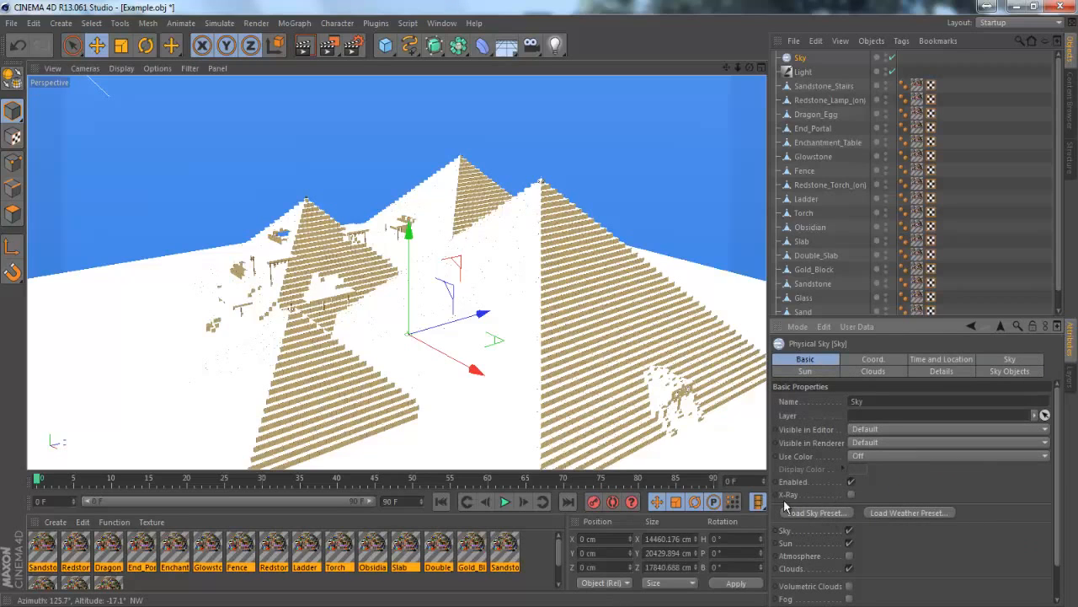
{"action": "scroll", "coordinate": [809, 553], "scroll_direction": "down", "scroll_amount": 1}
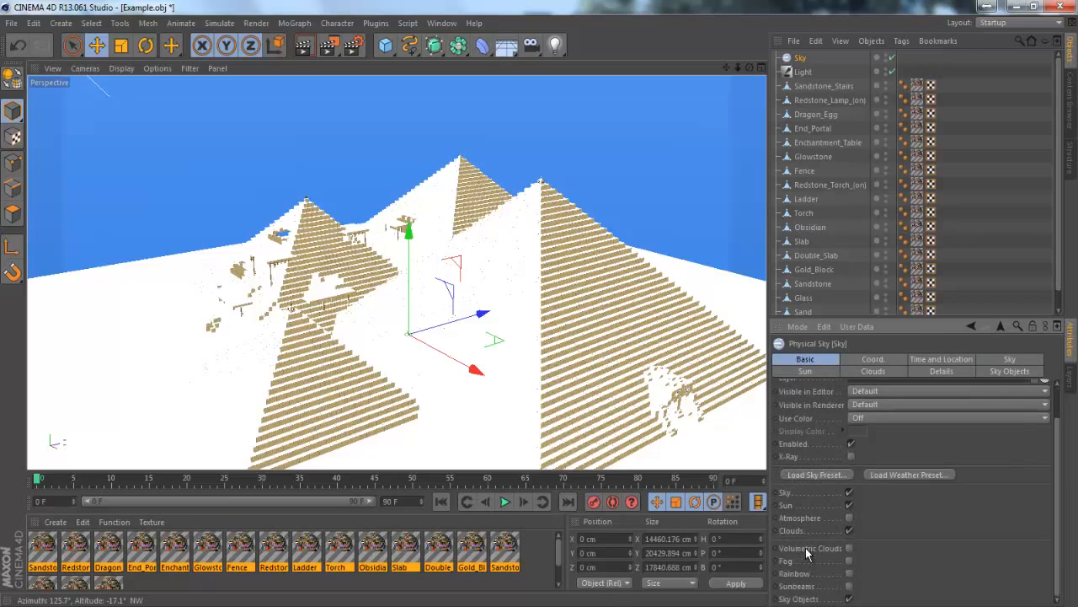
{"action": "left_click", "coordinate": [849, 599]}
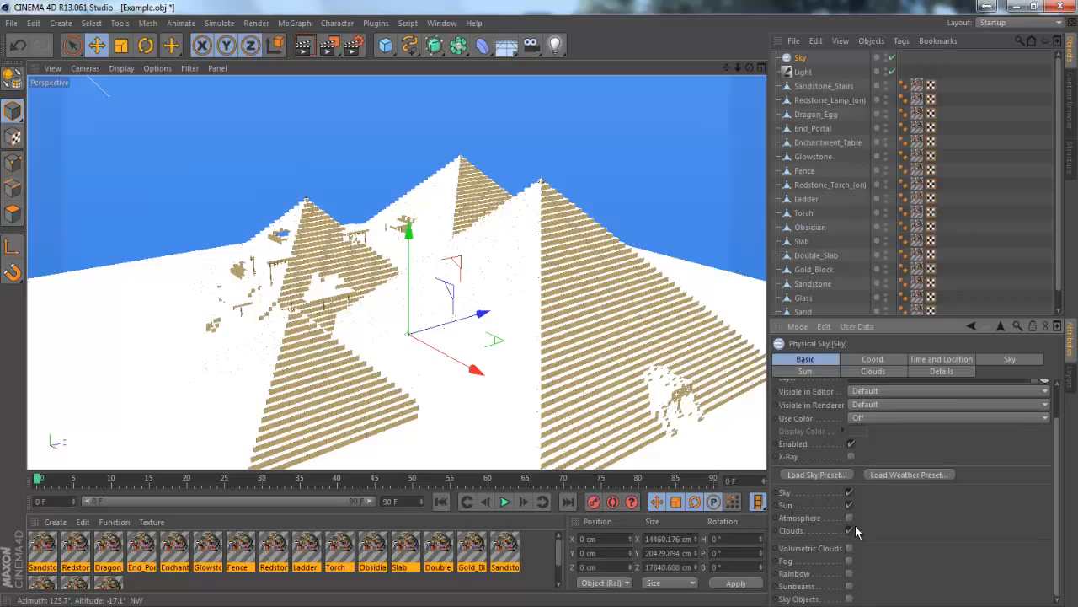
- Hide the infinite light in both the editor and the renderer
{"action": "left_click", "coordinate": [889, 72]}
{"action": "left_click", "coordinate": [889, 72]}
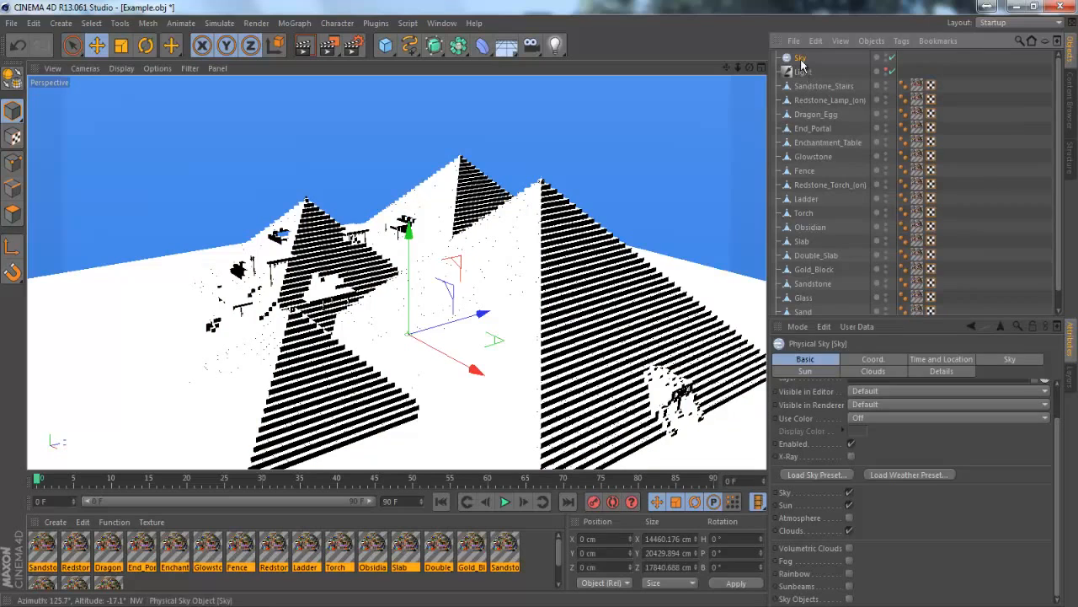
- Enable cloud Layer 1 of the loaded sky and set its noise type to Cell Noise
{"action": "left_click", "coordinate": [874, 371]}
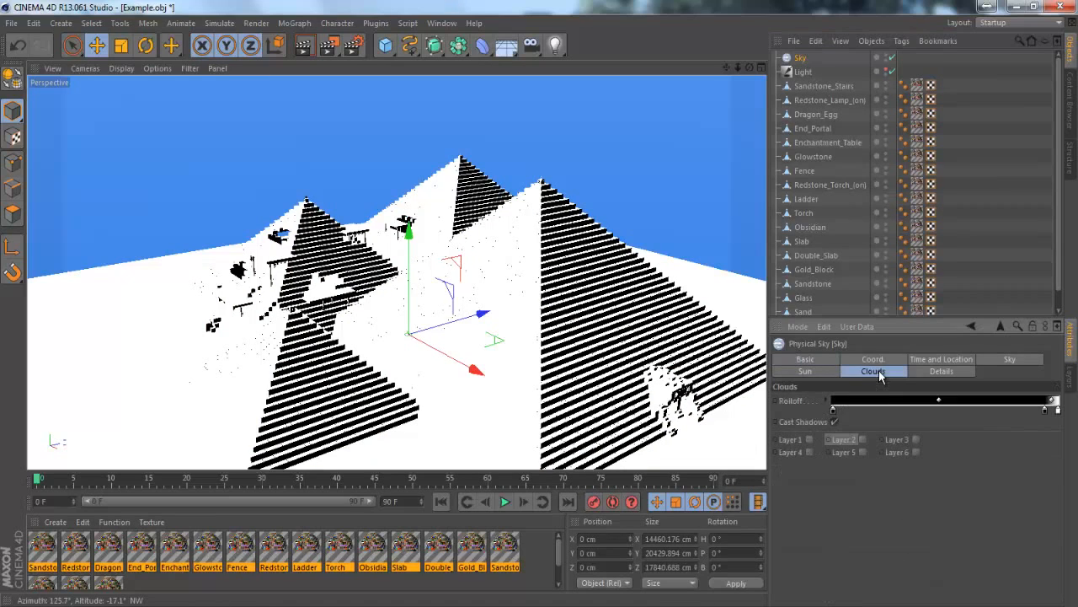
{"action": "left_click", "coordinate": [809, 439]}
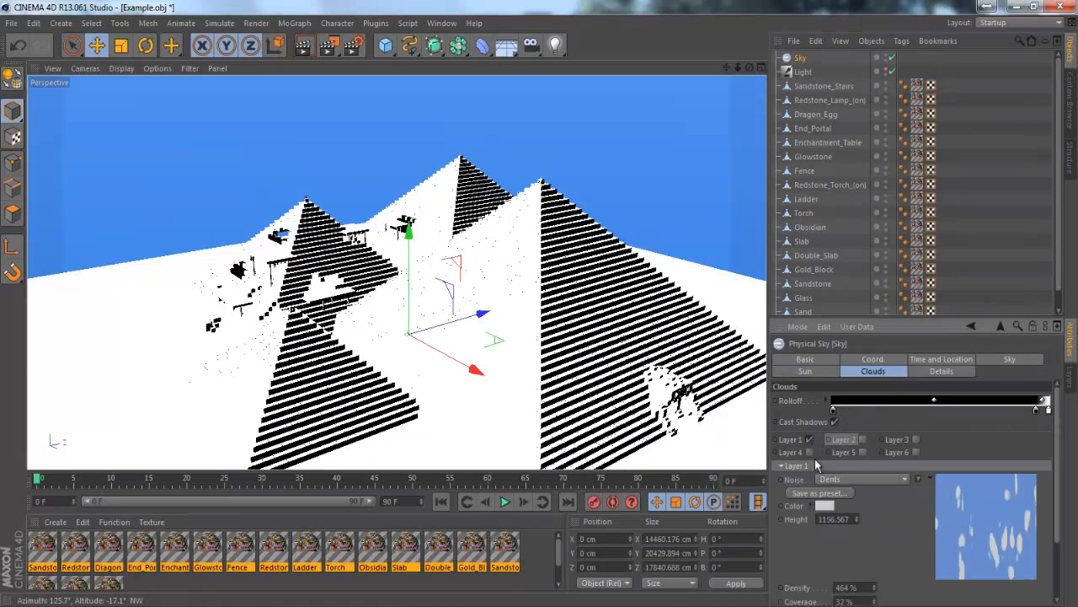
{"action": "left_click", "coordinate": [856, 478]}
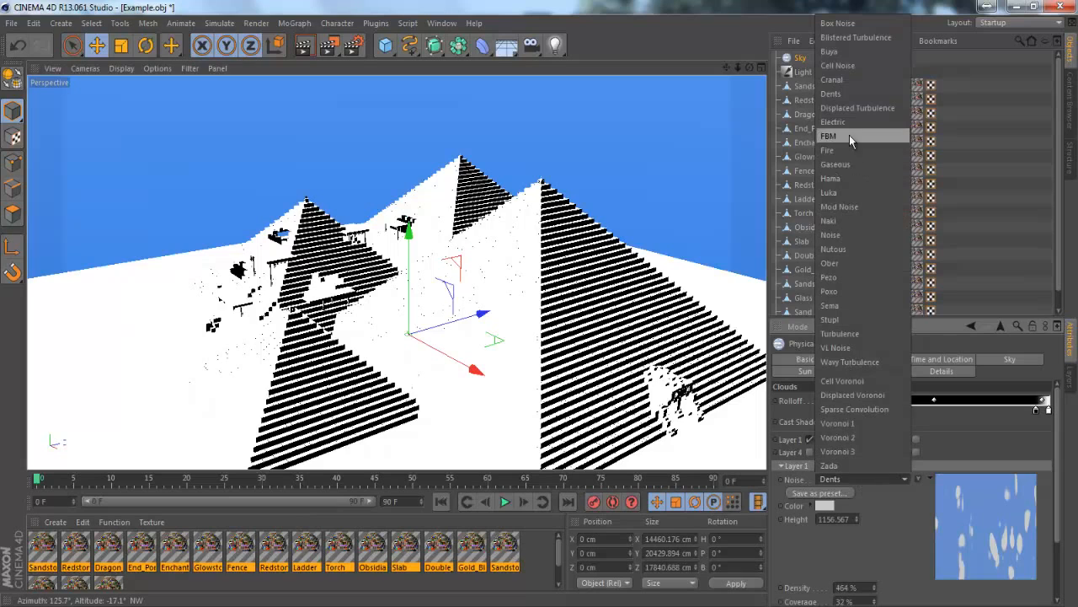
{"action": "left_click", "coordinate": [842, 65]}
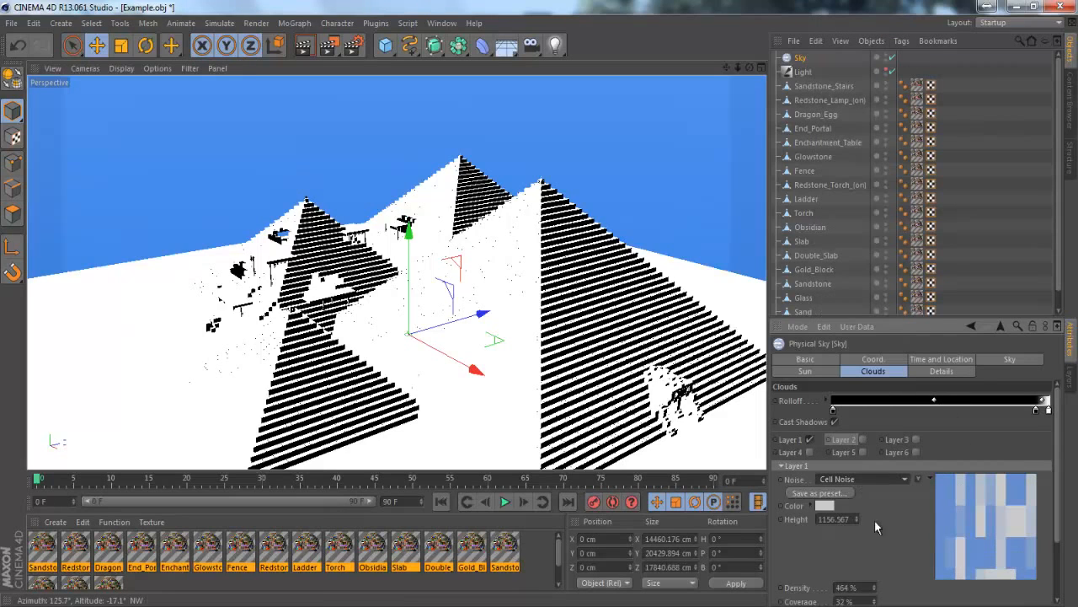
{"action": "scroll", "coordinate": [876, 521], "scroll_direction": "down", "scroll_amount": 3}
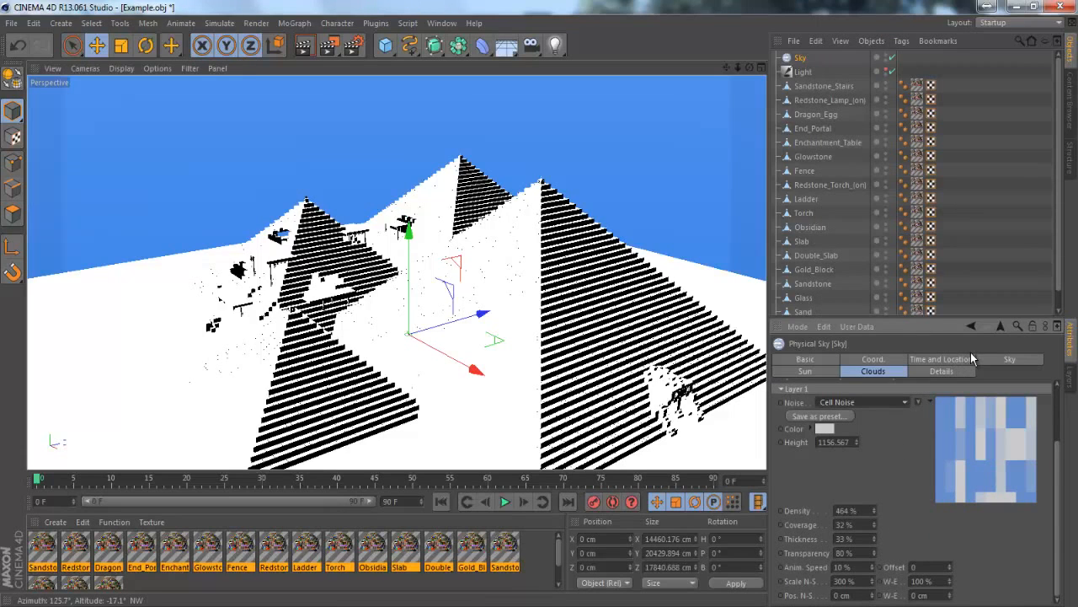
{"action": "left_click", "coordinate": [948, 370]}
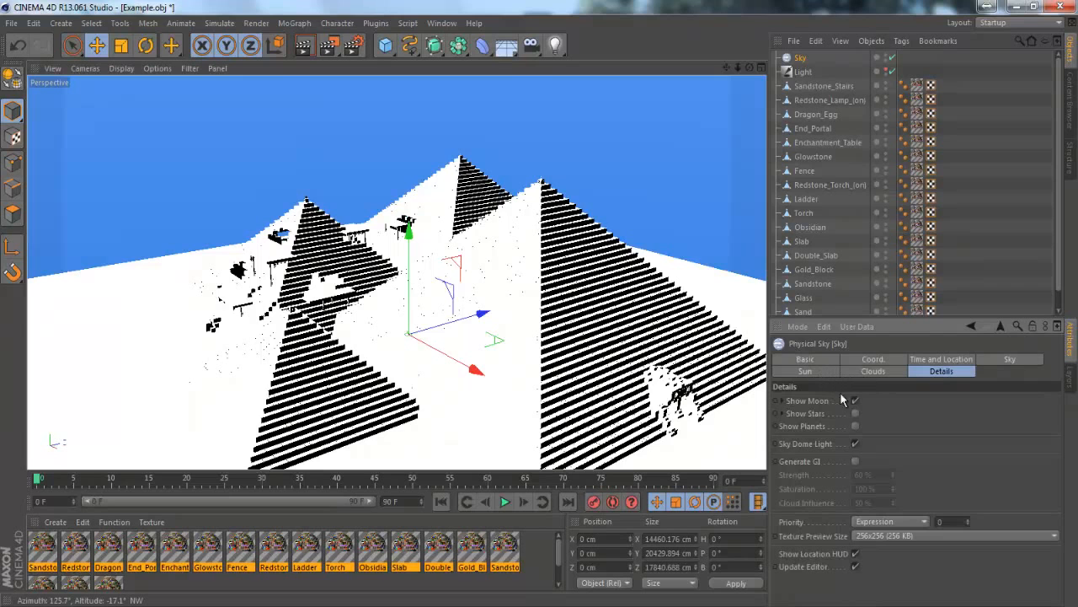
- Toggle the Physical Sky's Sky Dome Light, review its sun settings and test-render the view towards the clouds
{"action": "left_click", "coordinate": [856, 445]}
{"action": "left_click_drag", "start_coordinate": [749, 66], "coordinate": [734, 193]}
{"action": "left_click", "coordinate": [807, 360]}
{"action": "left_click", "coordinate": [806, 371]}
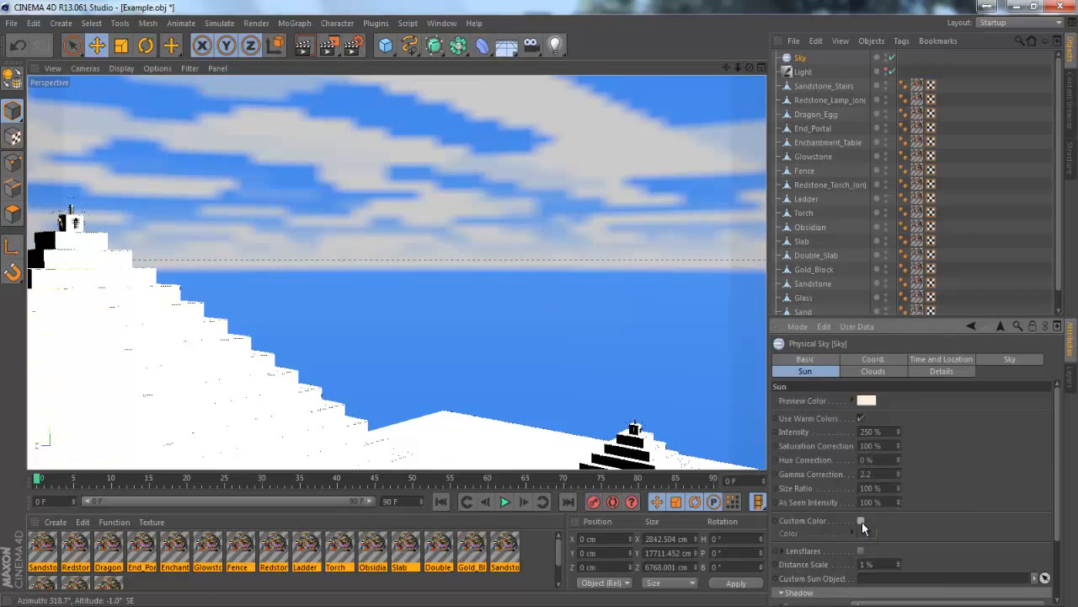
{"action": "left_click", "coordinate": [861, 522]}
{"action": "left_click", "coordinate": [307, 49]}
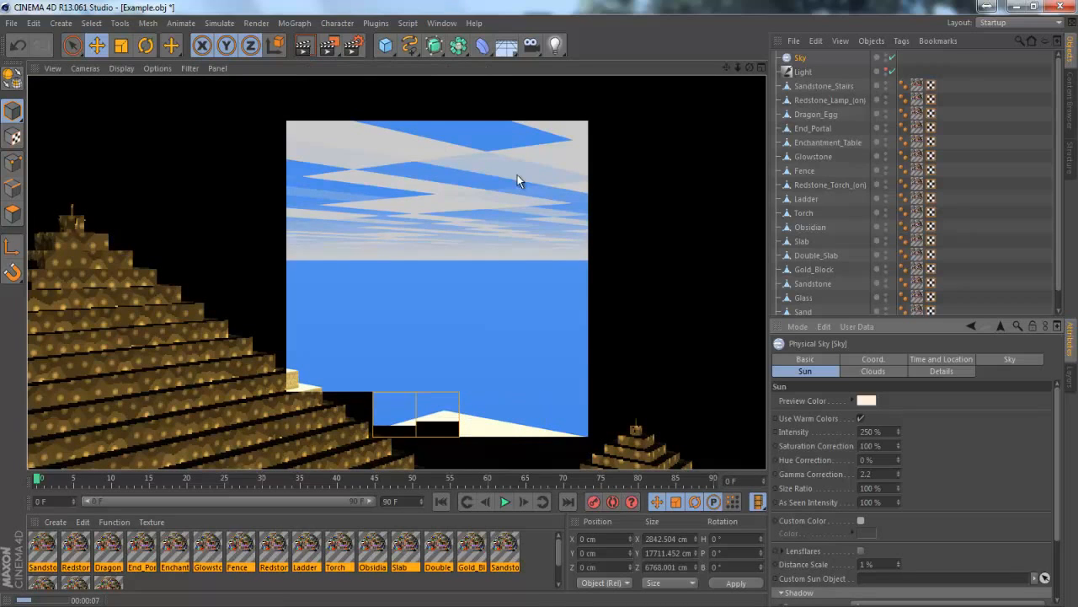
{"action": "left_click", "coordinate": [416, 363]}
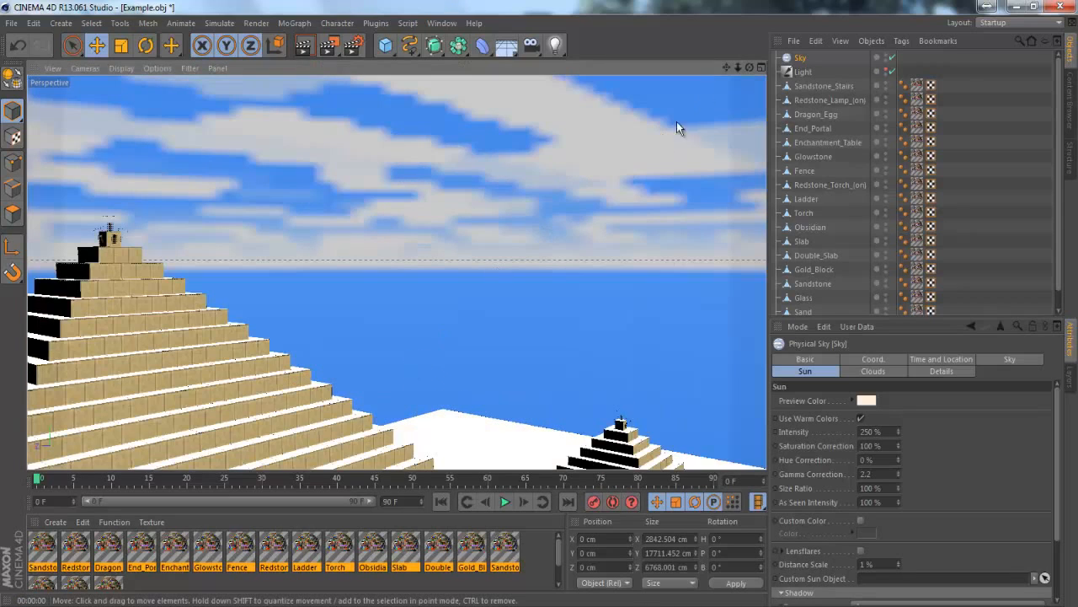
- Delete the Physical Sky and make the infinite light visible again in the editor and the renderer
{"action": "left_click", "coordinate": [801, 58]}
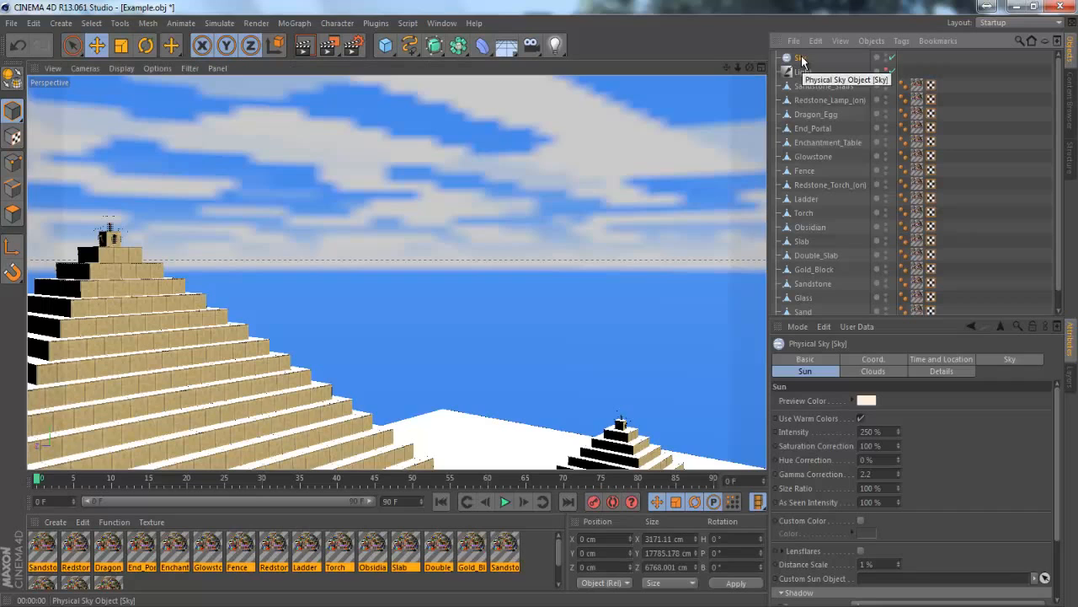
{"action": "key", "text": "Delete"}
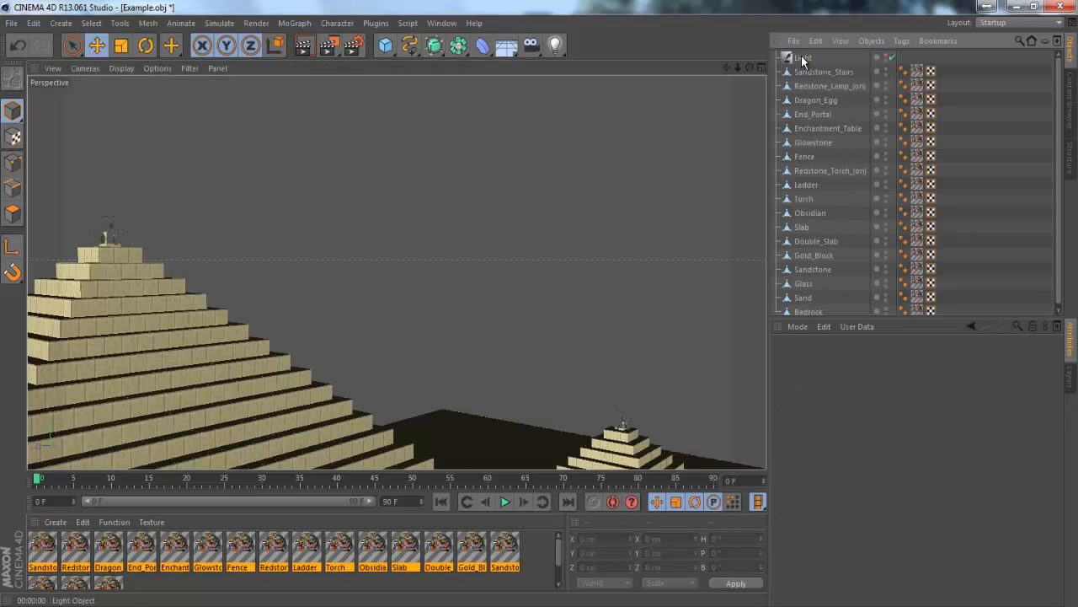
{"action": "left_click", "coordinate": [803, 59]}
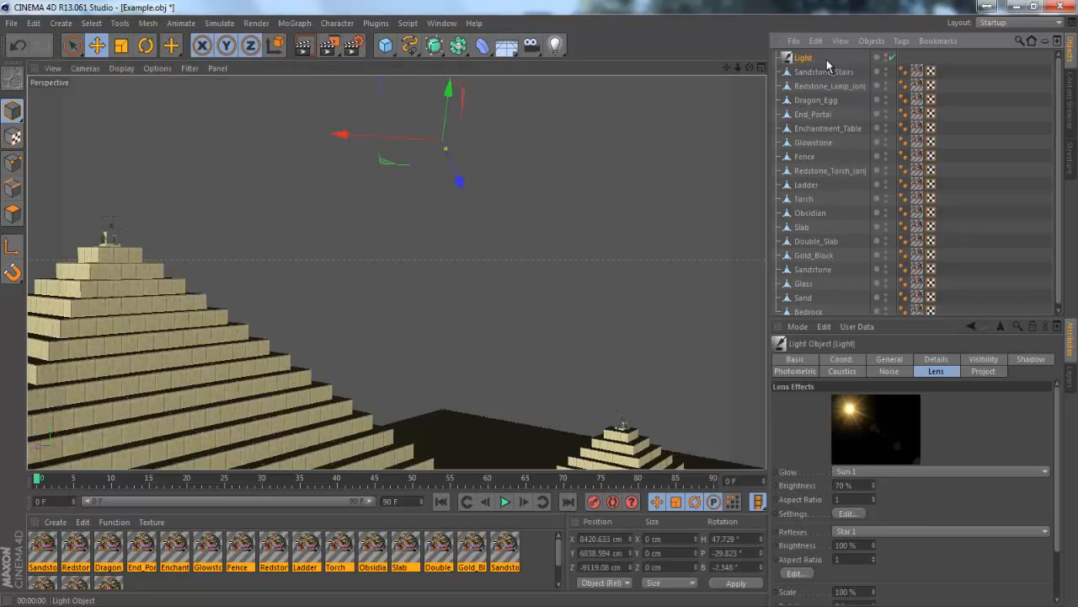
{"action": "left_click", "coordinate": [890, 57]}
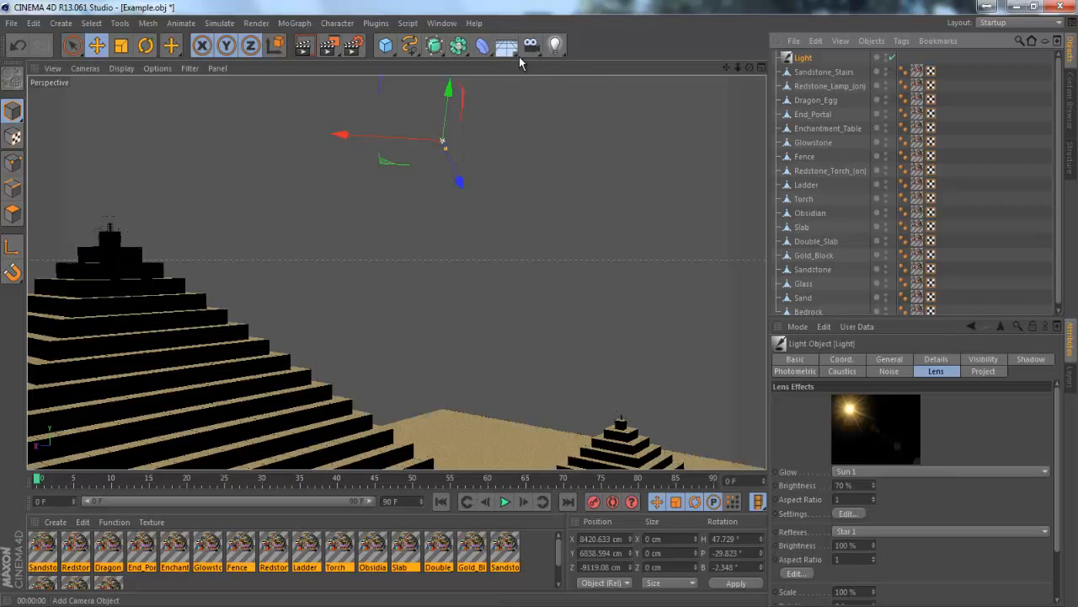
- Add a plain Sky object and create a new material, opening its Color channel for editing
{"action": "left_click_drag", "start_coordinate": [517, 56], "coordinate": [543, 88]}
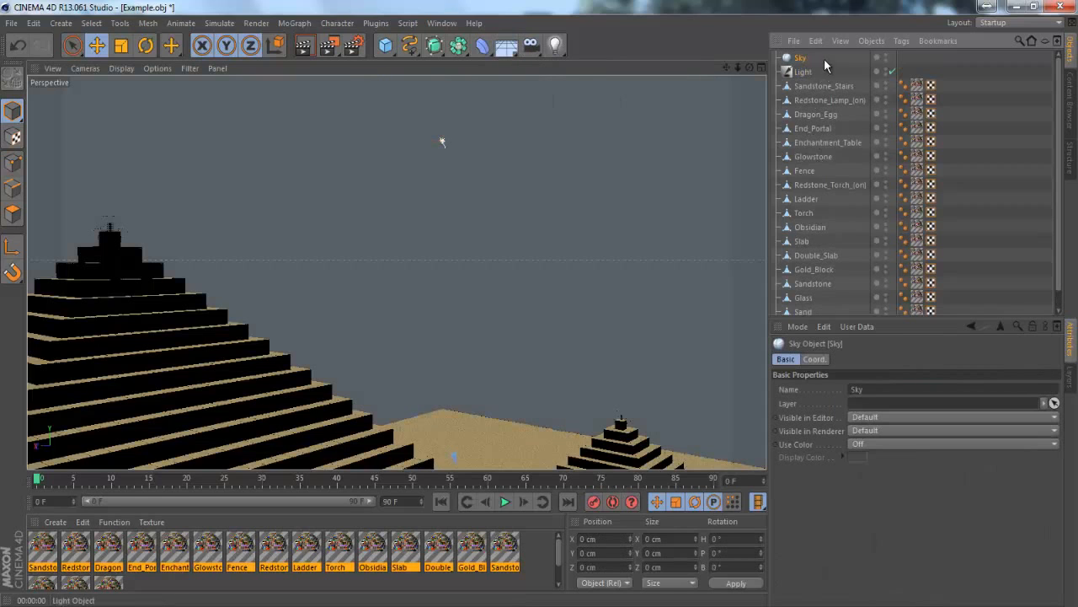
{"action": "double_click", "coordinate": [383, 586]}
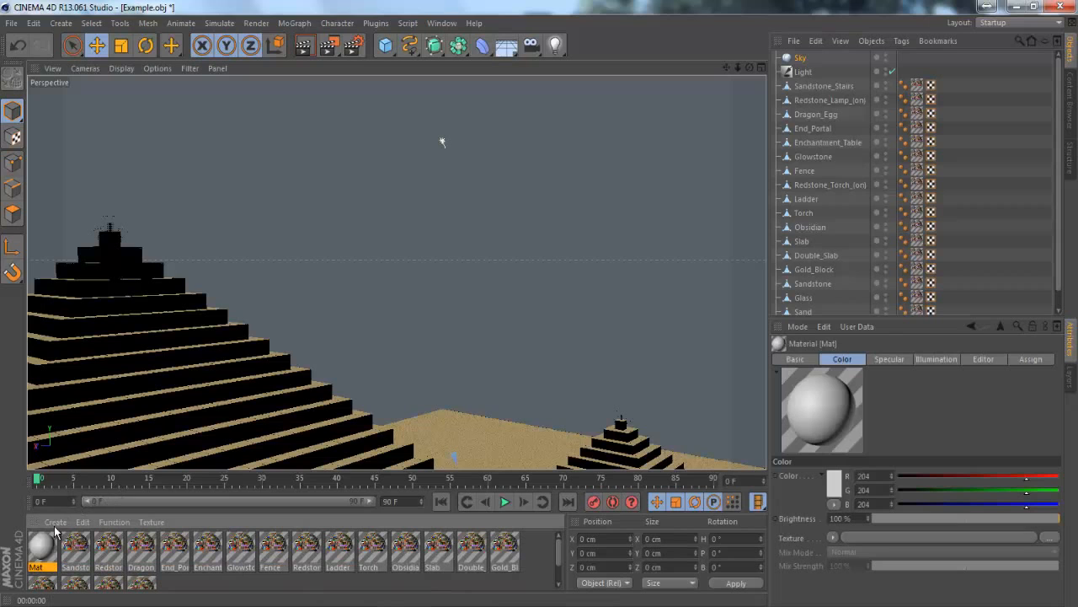
{"action": "double_click", "coordinate": [41, 557]}
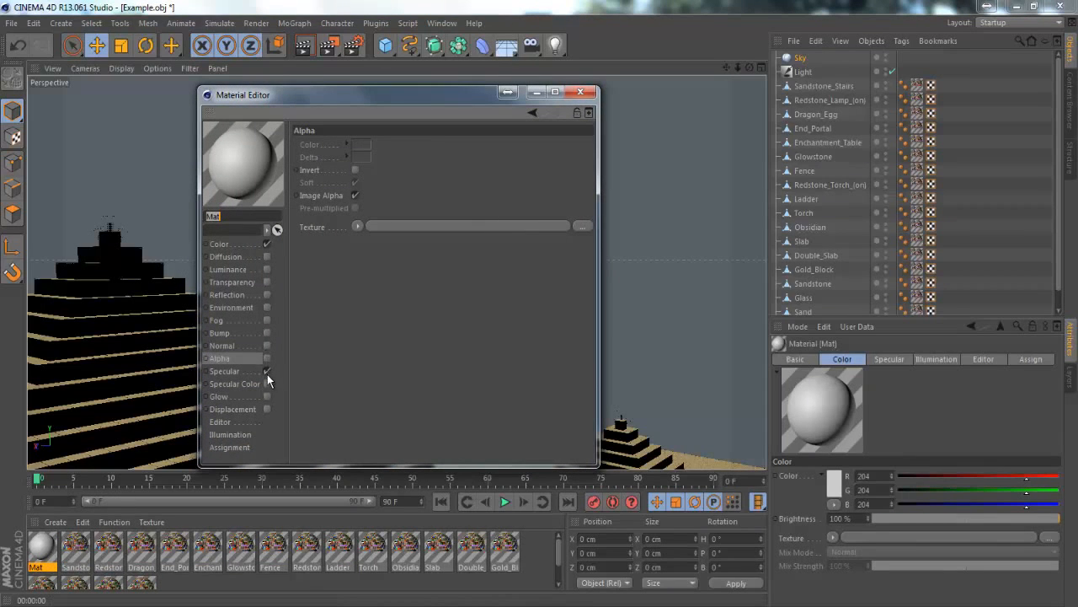
{"action": "left_click", "coordinate": [217, 244]}
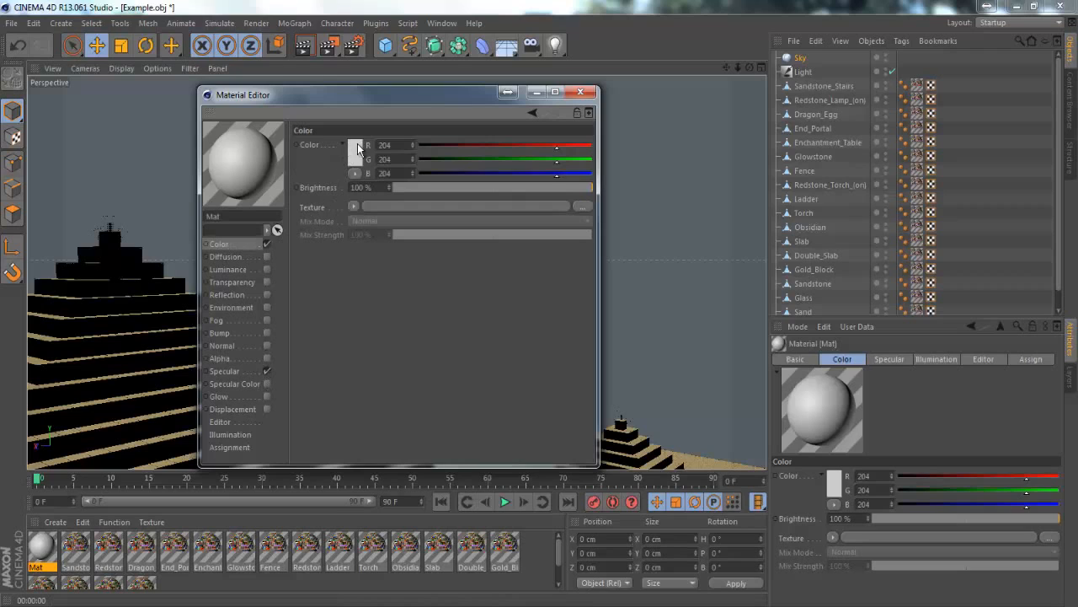
{"action": "left_click", "coordinate": [354, 207]}
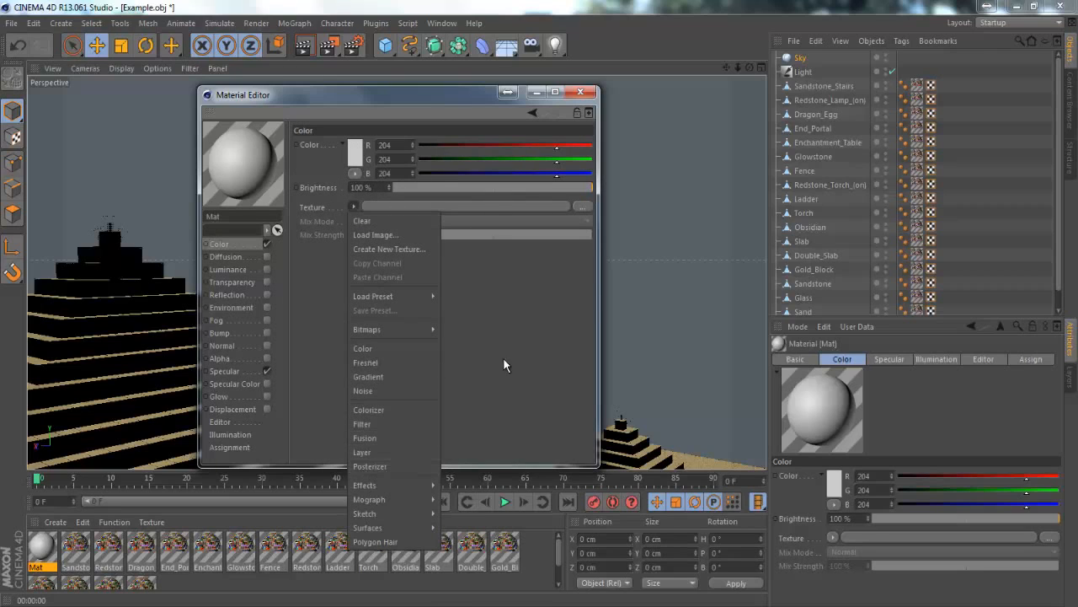
{"action": "left_click", "coordinate": [466, 241]}
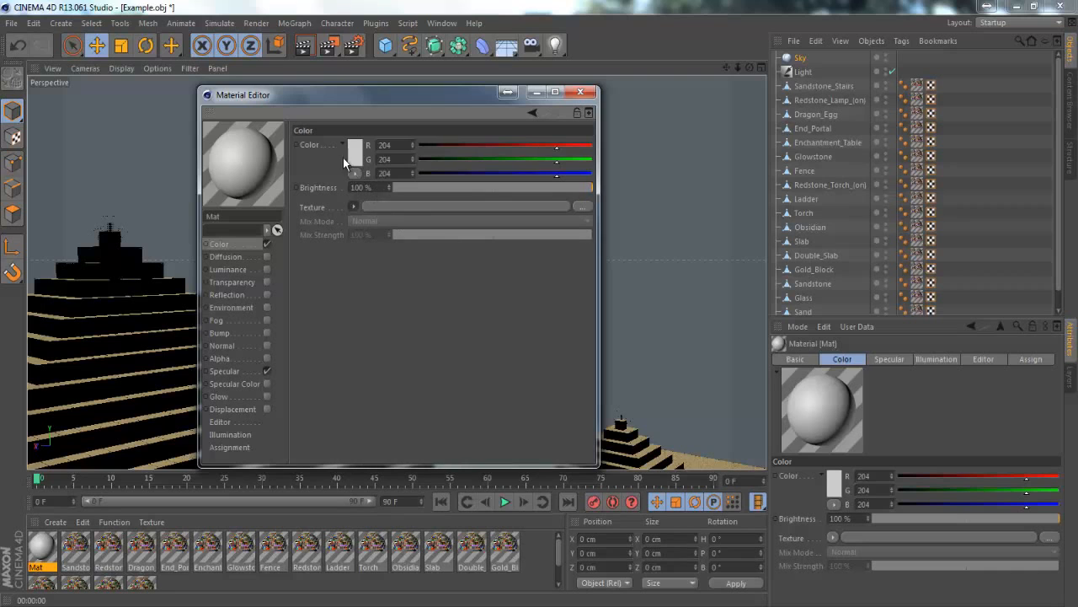
{"action": "left_click", "coordinate": [418, 207]}
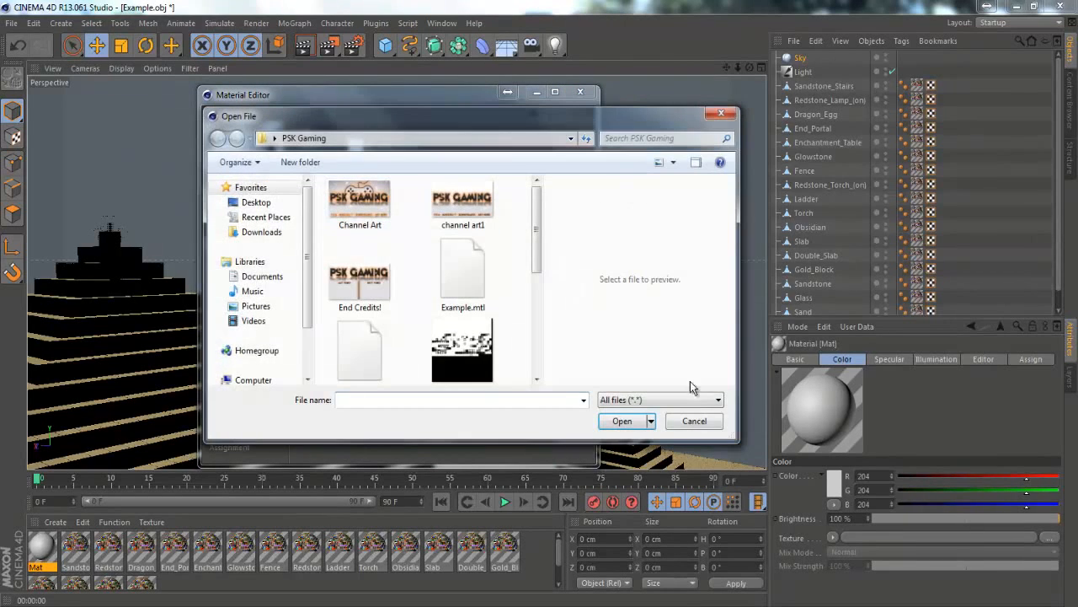
{"action": "left_click", "coordinate": [693, 421]}
{"action": "left_click", "coordinate": [354, 208]}
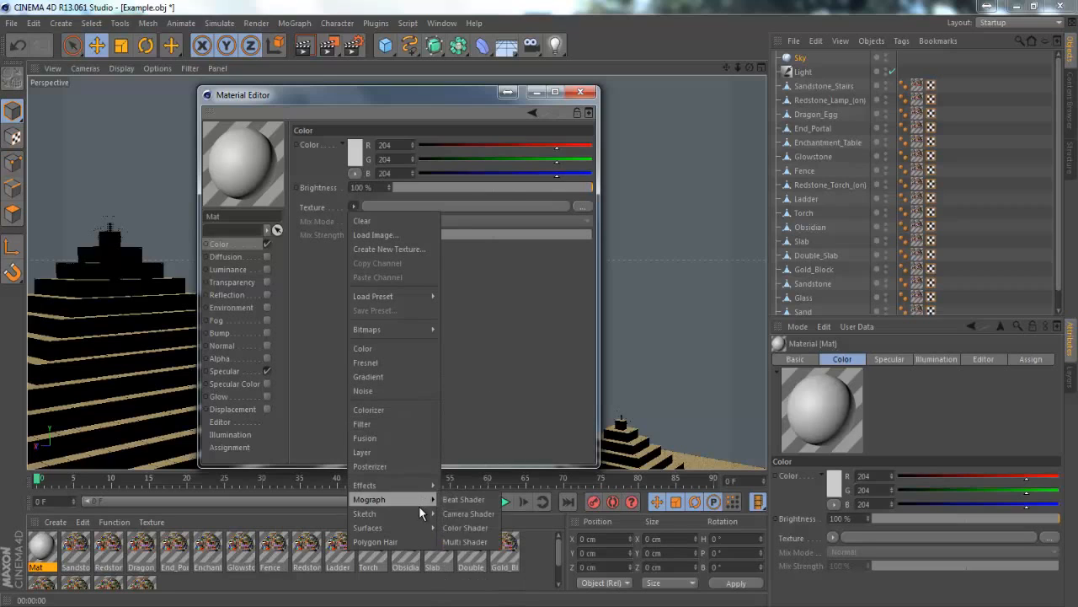
{"action": "mouse_move", "coordinate": [415, 531]}
{"action": "left_click", "coordinate": [554, 329]}
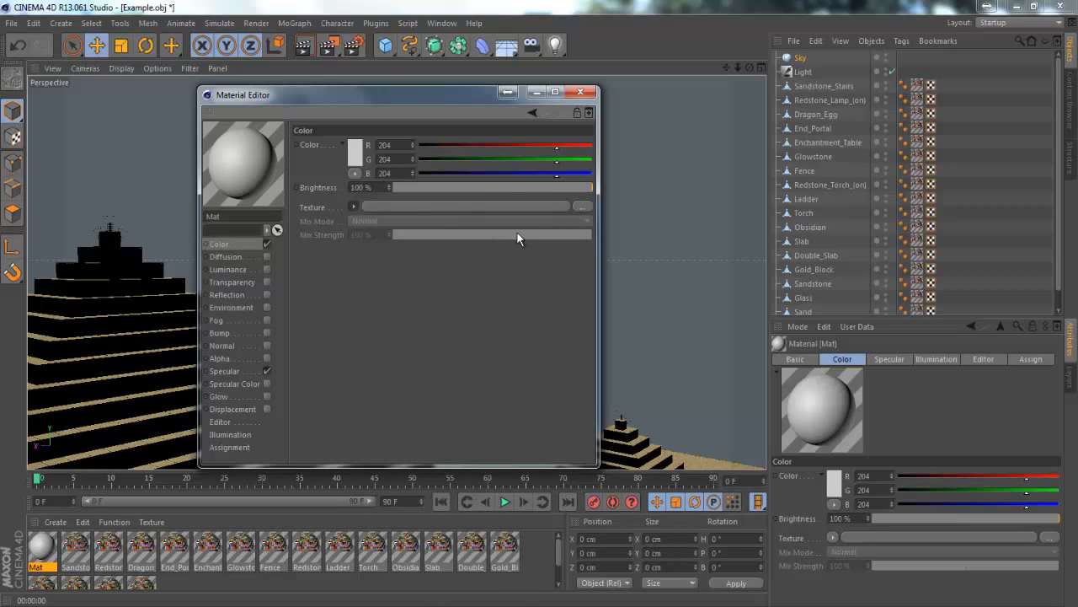
{"action": "left_click", "coordinate": [356, 153]}
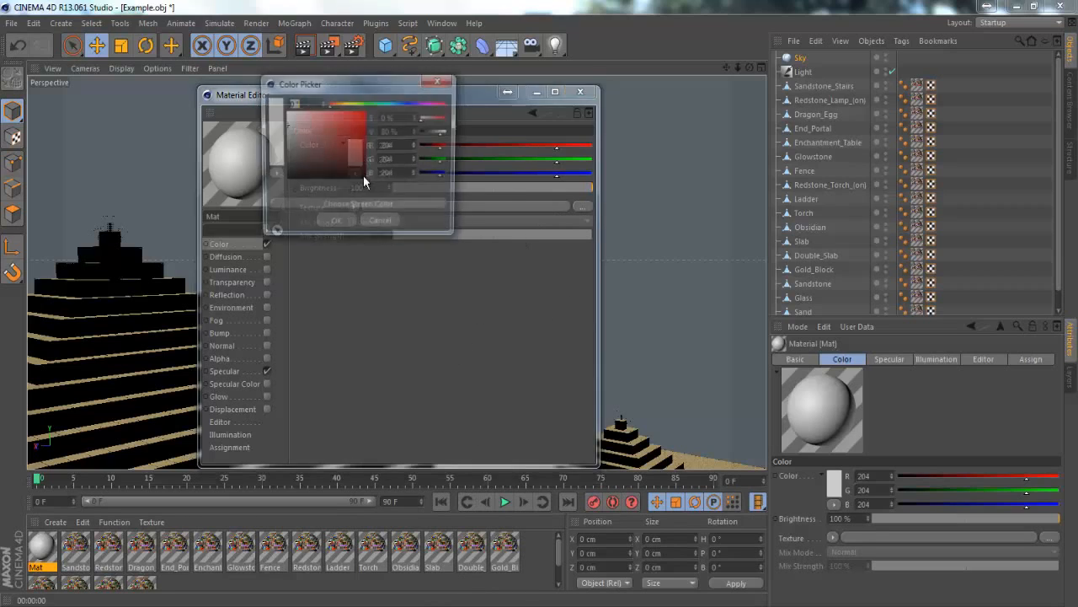
{"action": "left_click", "coordinate": [381, 224]}
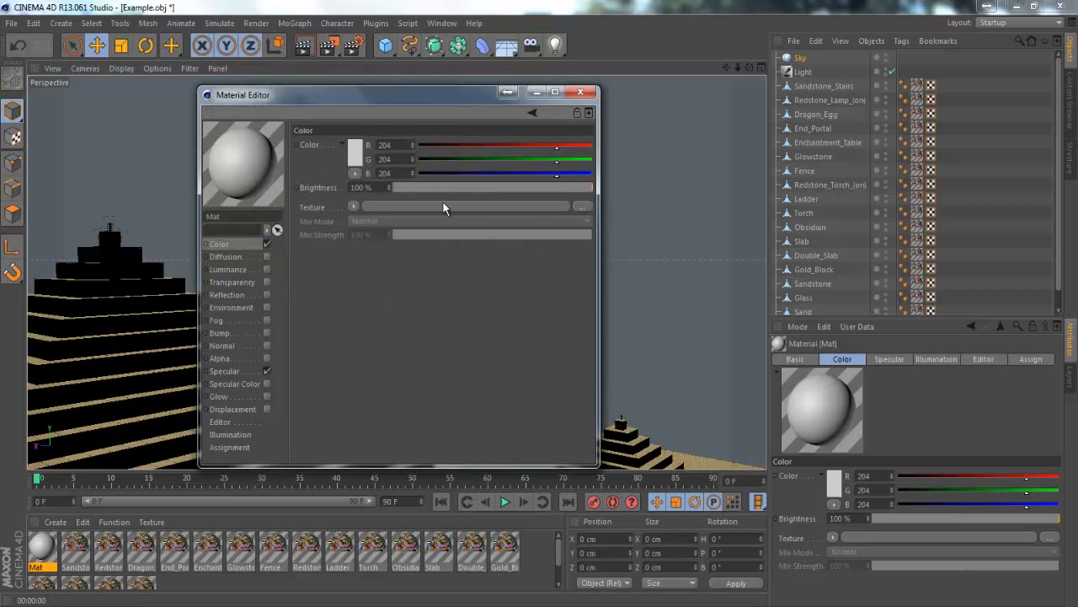
{"action": "left_click", "coordinate": [384, 208]}
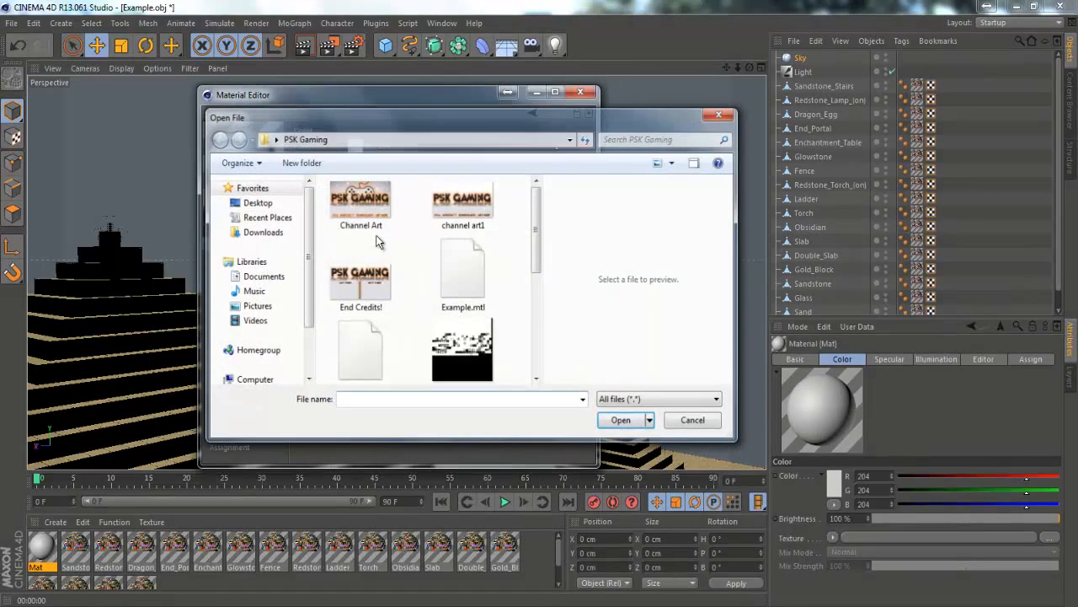
{"action": "key", "text": "Escape"}
- Load a Gradient shader as the new material's color texture and set the gradient type to 2D - V
{"action": "left_click", "coordinate": [354, 206]}
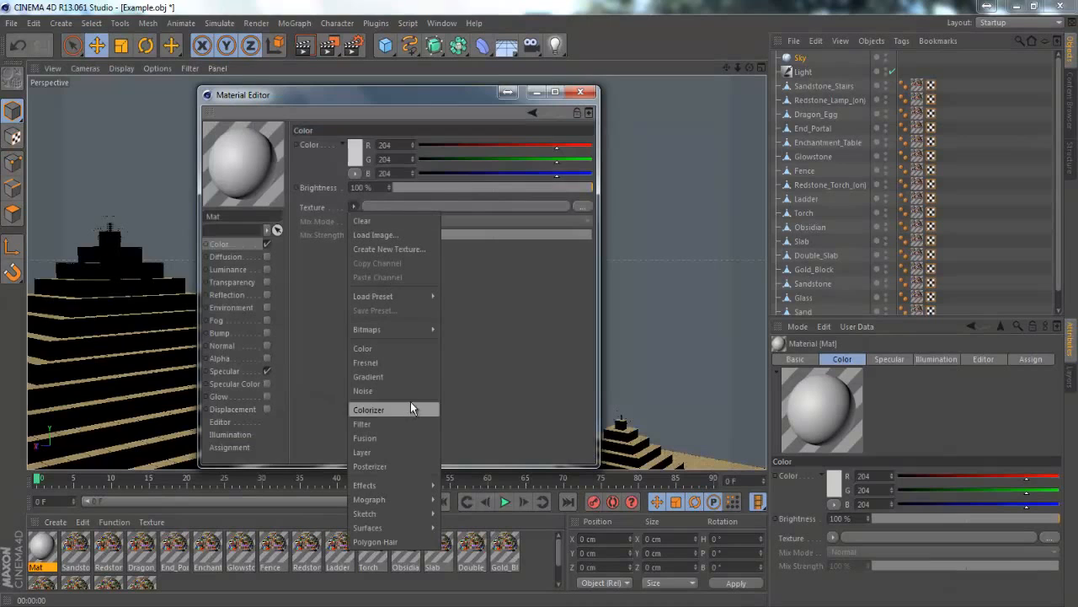
{"action": "left_click", "coordinate": [405, 376]}
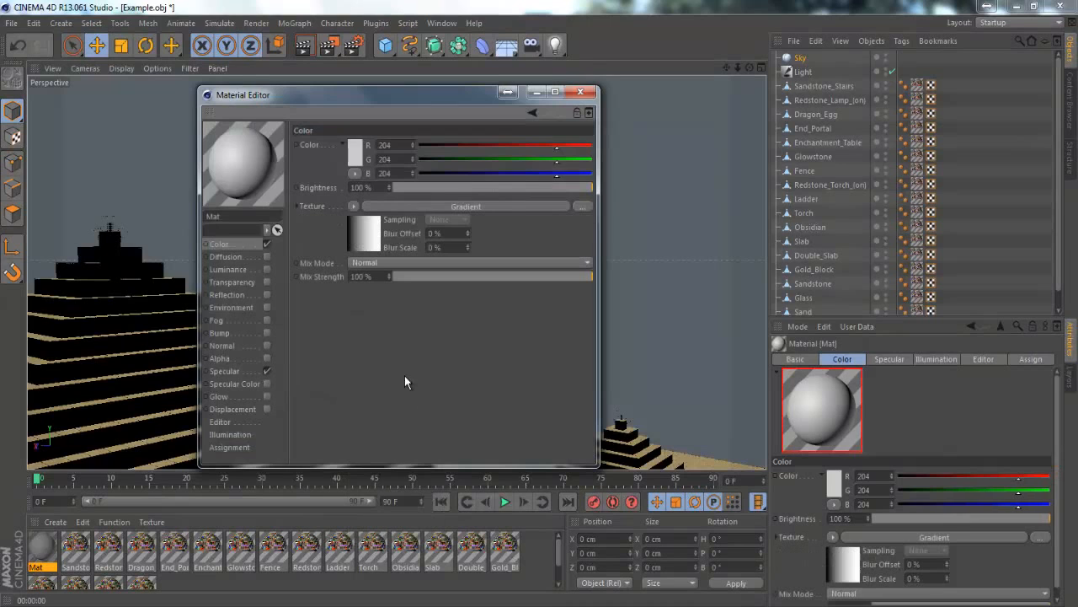
{"action": "left_click", "coordinate": [355, 204]}
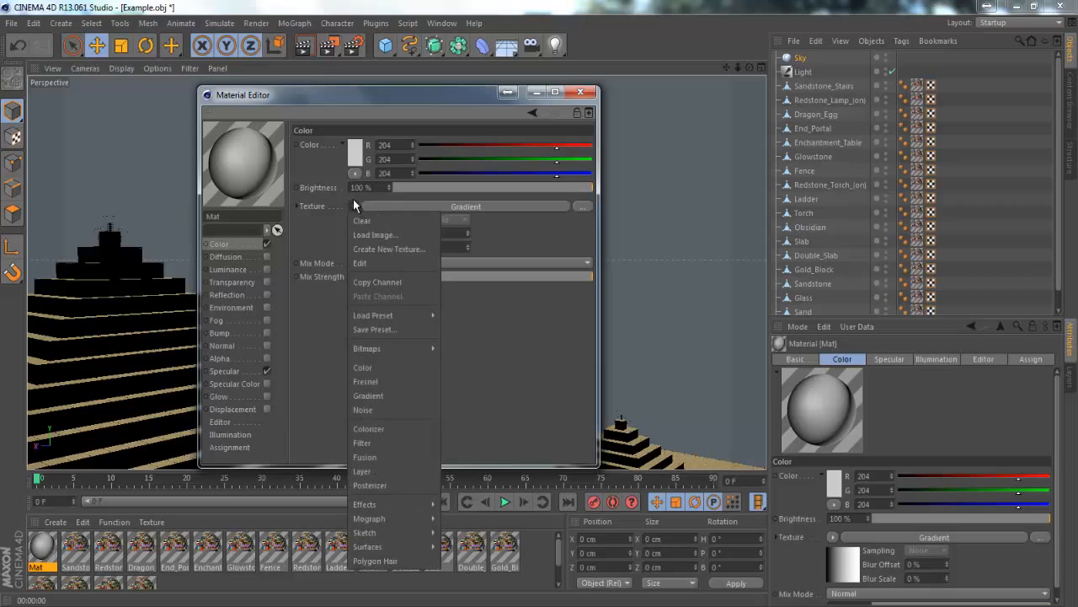
{"action": "left_click", "coordinate": [390, 396]}
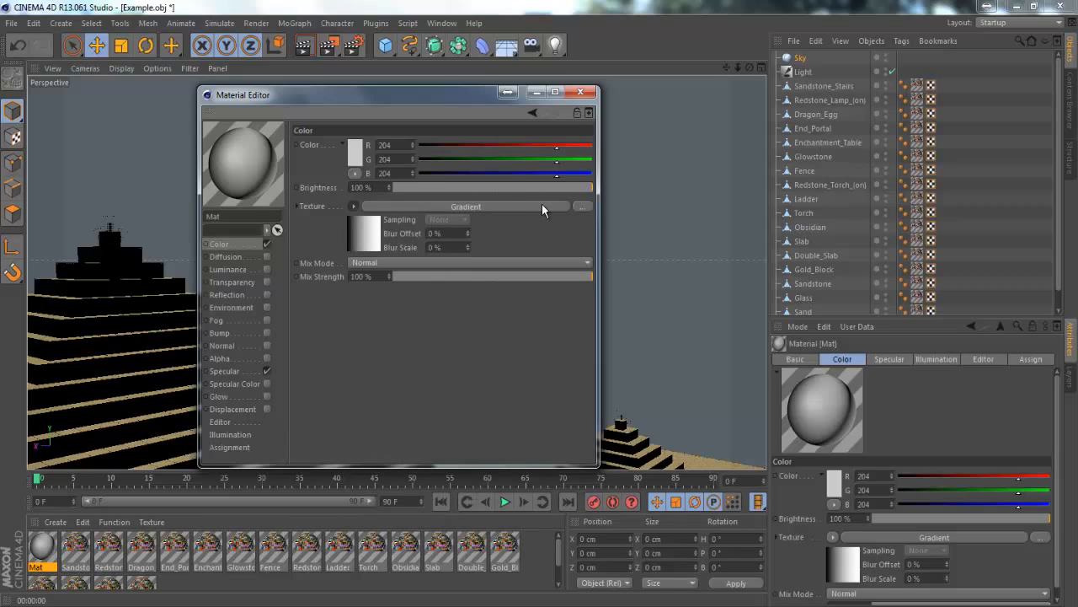
{"action": "left_click", "coordinate": [542, 206]}
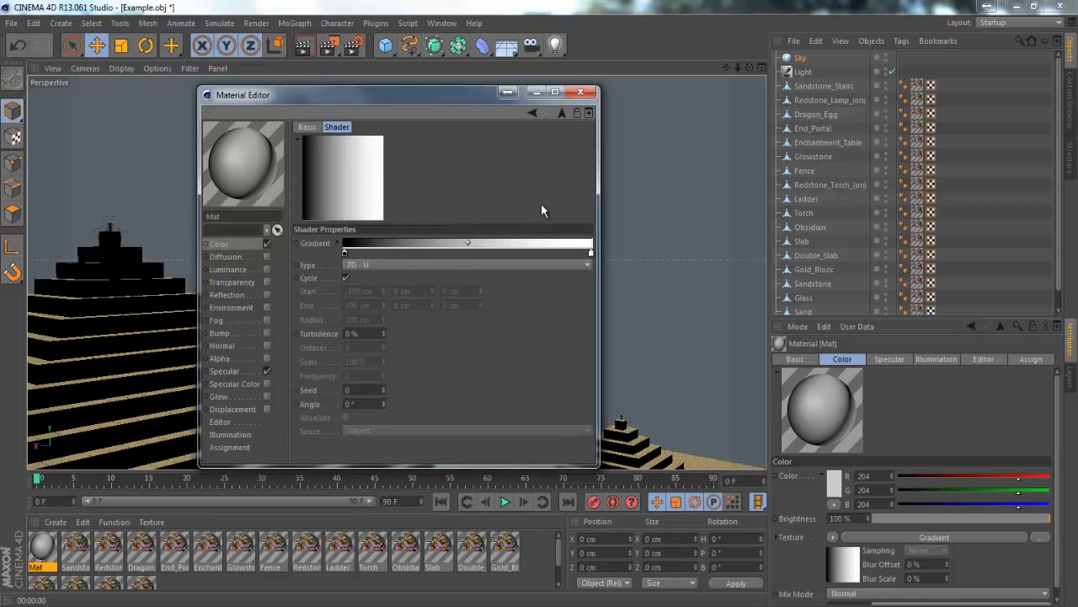
{"action": "left_click", "coordinate": [460, 265]}
{"action": "left_click", "coordinate": [445, 293]}
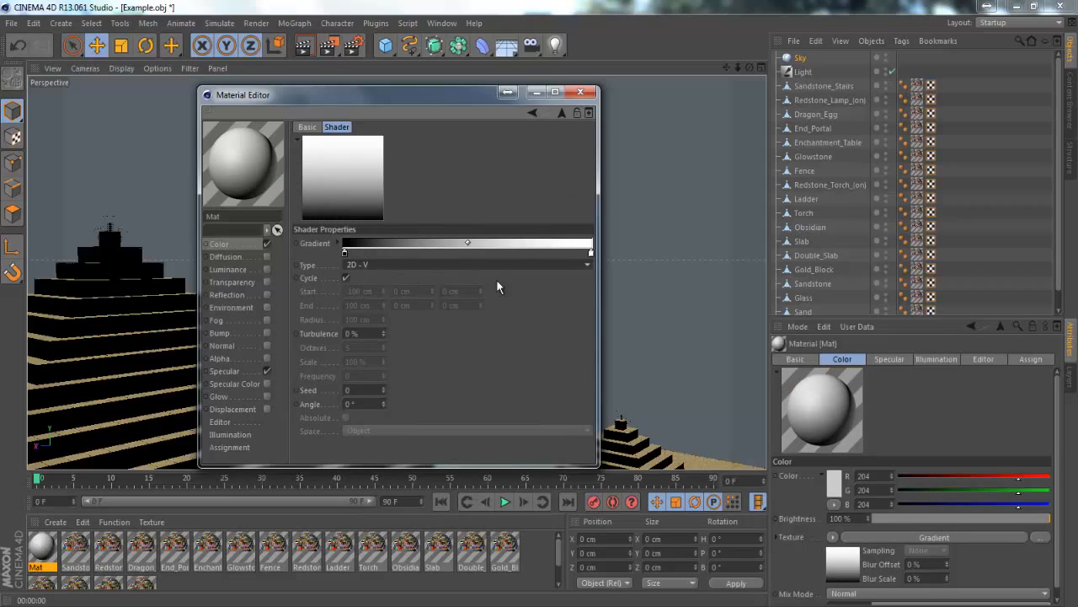
- Change the gradient's black start knot to a medium blue, RGB 41, 99, 192
{"action": "double_click", "coordinate": [345, 252]}
{"action": "left_click_drag", "start_coordinate": [381, 200], "coordinate": [386, 200]}
{"action": "mouse_move", "coordinate": [328, 236]}
{"action": "left_mouse_down"}
{"action": "mouse_move", "coordinate": [377, 206]}
{"action": "mouse_move", "coordinate": [348, 203]}
{"action": "mouse_move", "coordinate": [352, 241]}
{"action": "mouse_move", "coordinate": [336, 224]}
{"action": "left_mouse_up"}
{"action": "left_click", "coordinate": [317, 323]}
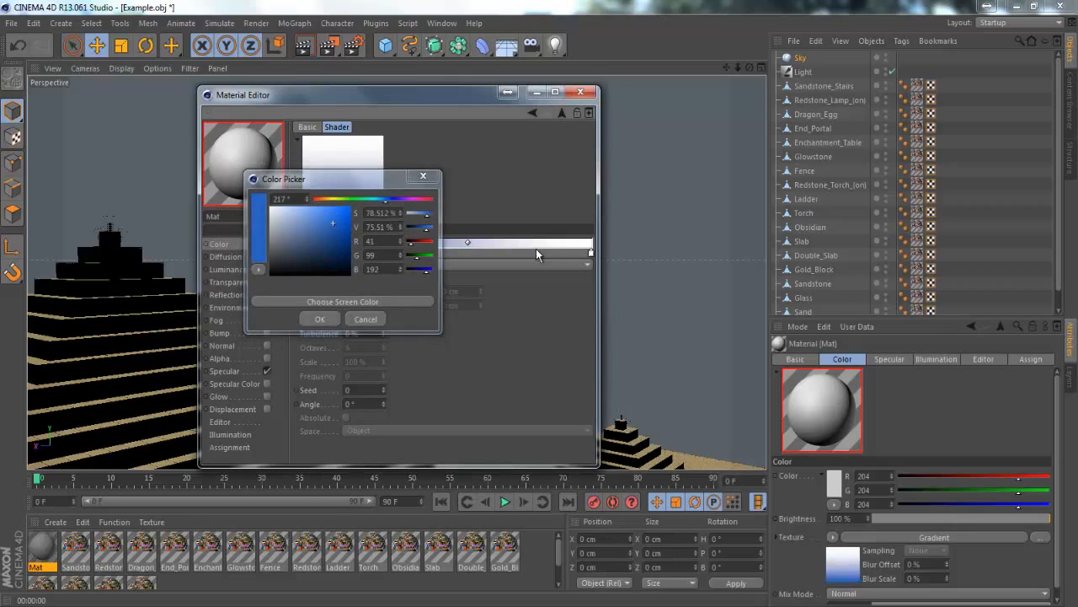
- Change the gradient's white end knot to a light sky blue, about RGB 174, 213, 255
{"action": "double_click", "coordinate": [590, 252]}
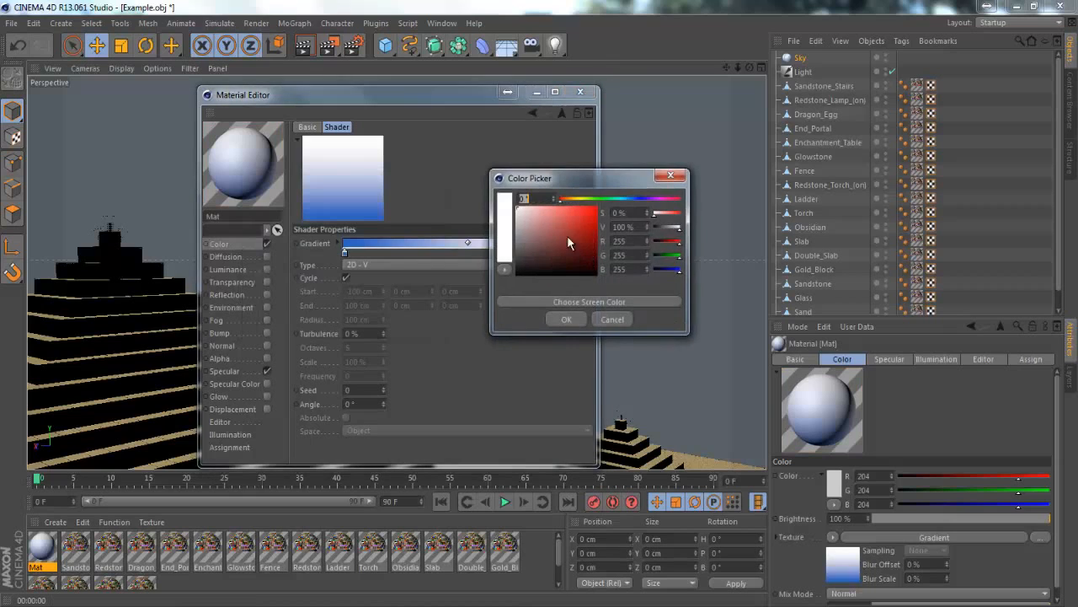
{"action": "left_click", "coordinate": [633, 199]}
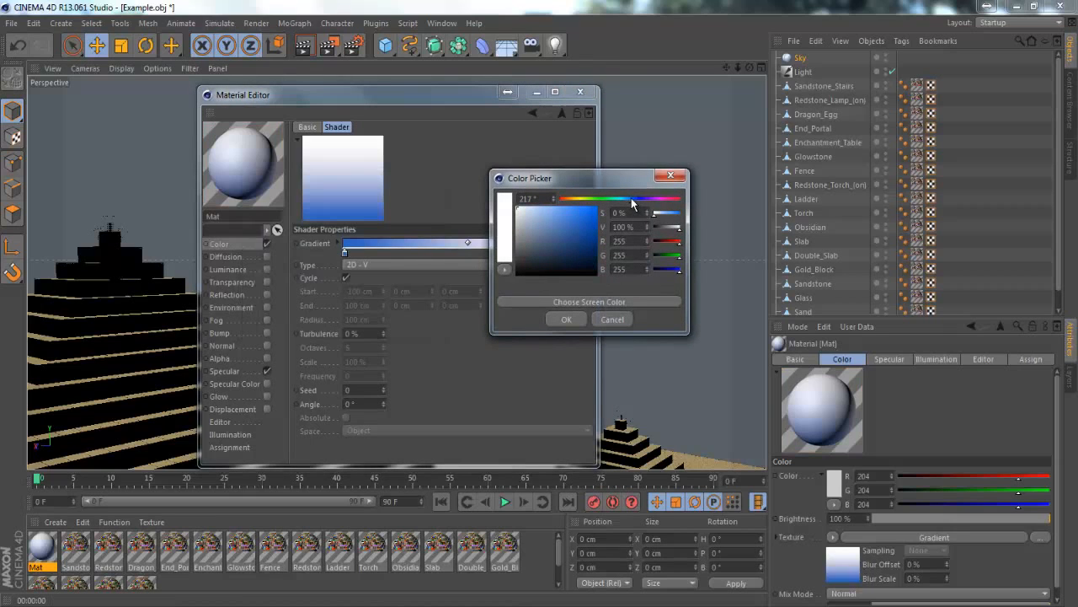
{"action": "left_click_drag", "start_coordinate": [573, 211], "coordinate": [546, 205]}
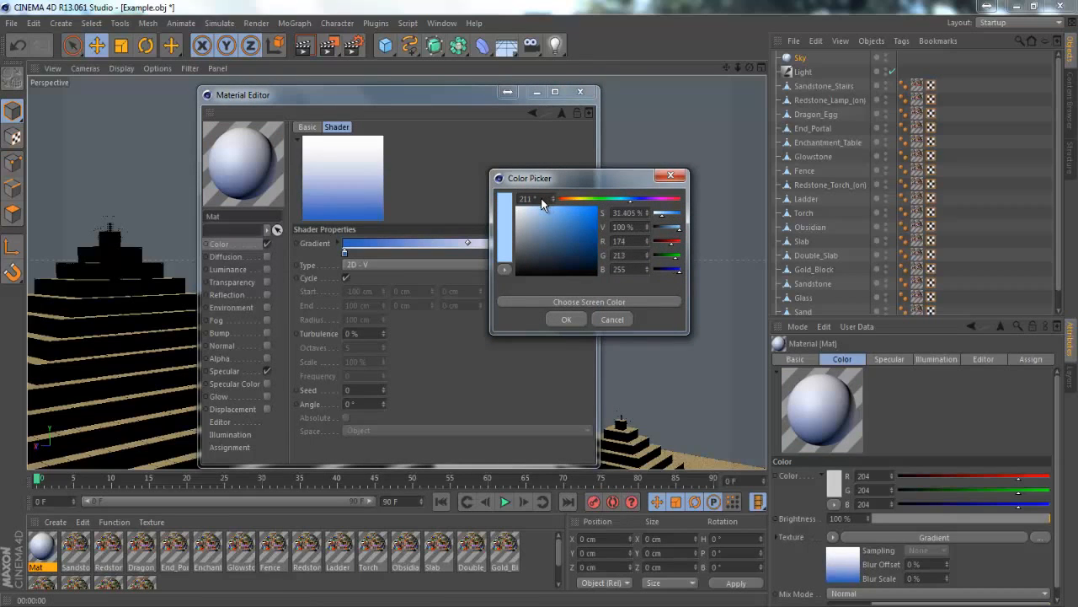
{"action": "left_click", "coordinate": [571, 318]}
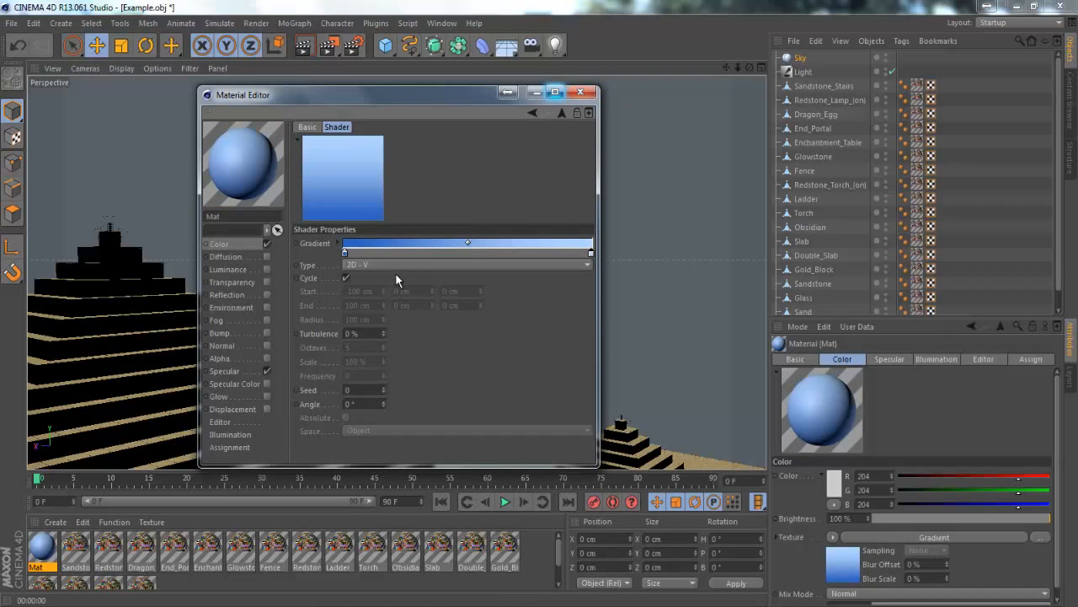
- Darken the gradient's blue start knot to about RGB 32, 73, 140
{"action": "double_click", "coordinate": [345, 253]}
{"action": "left_click_drag", "start_coordinate": [328, 227], "coordinate": [337, 239]}
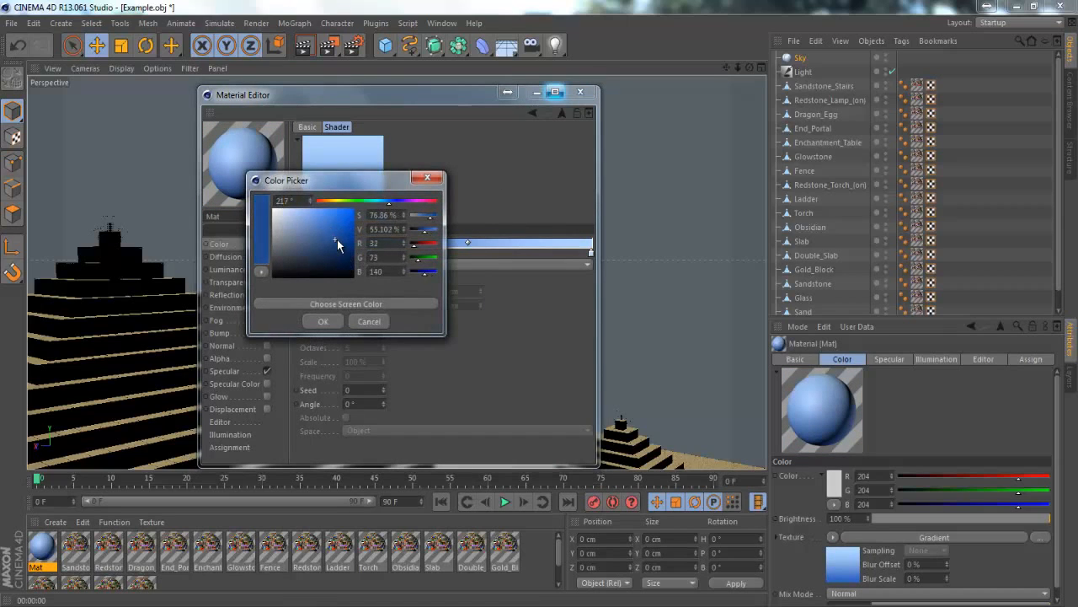
{"action": "left_click", "coordinate": [326, 323]}
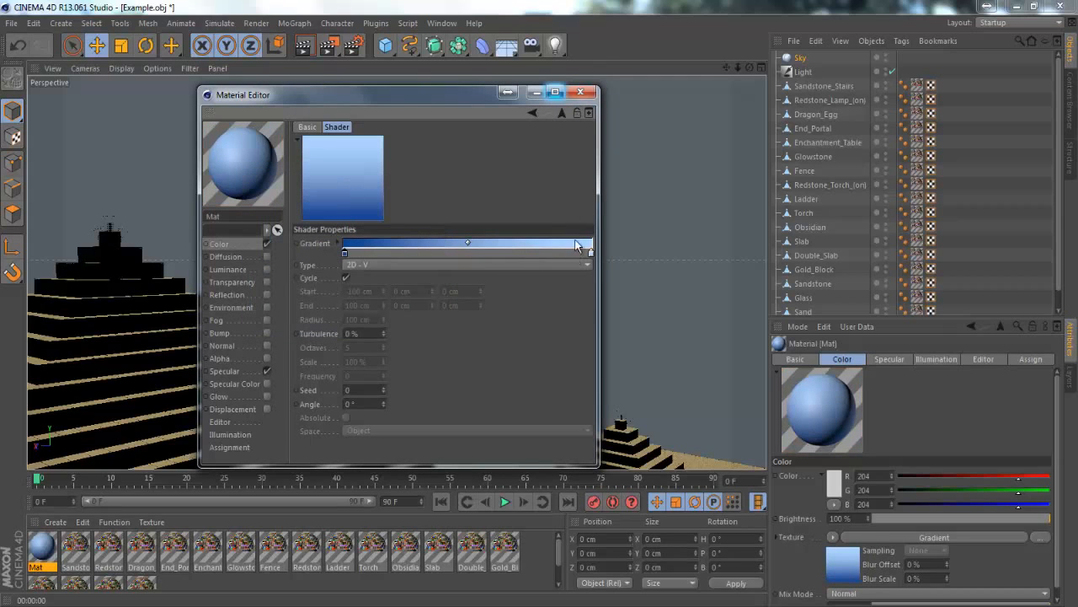
- Apply the blue gradient material to the Sky object
{"action": "left_click", "coordinate": [37, 553]}
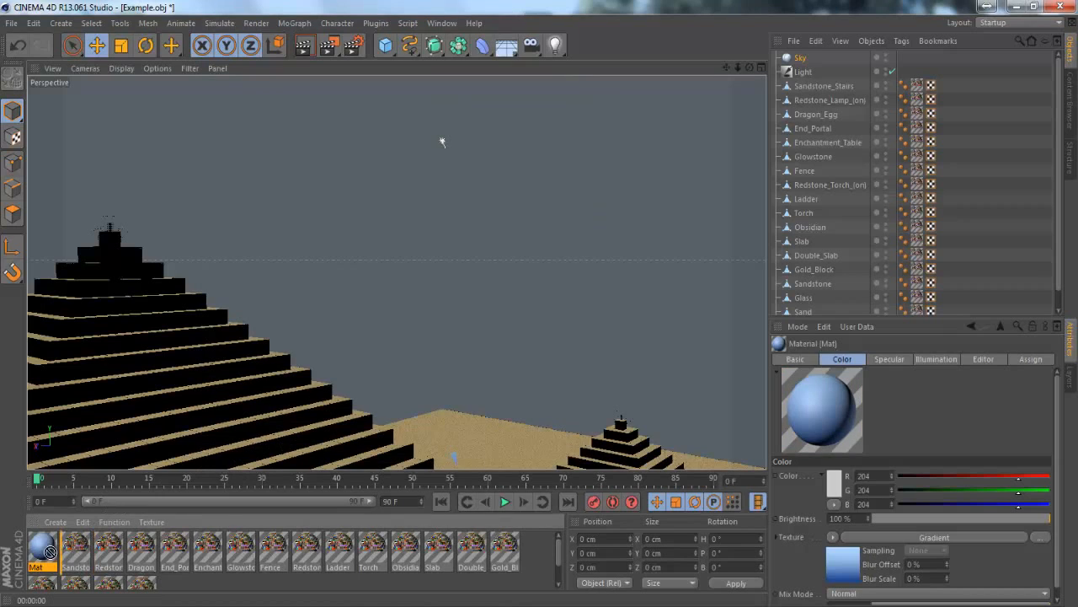
{"action": "double_click", "coordinate": [40, 556]}
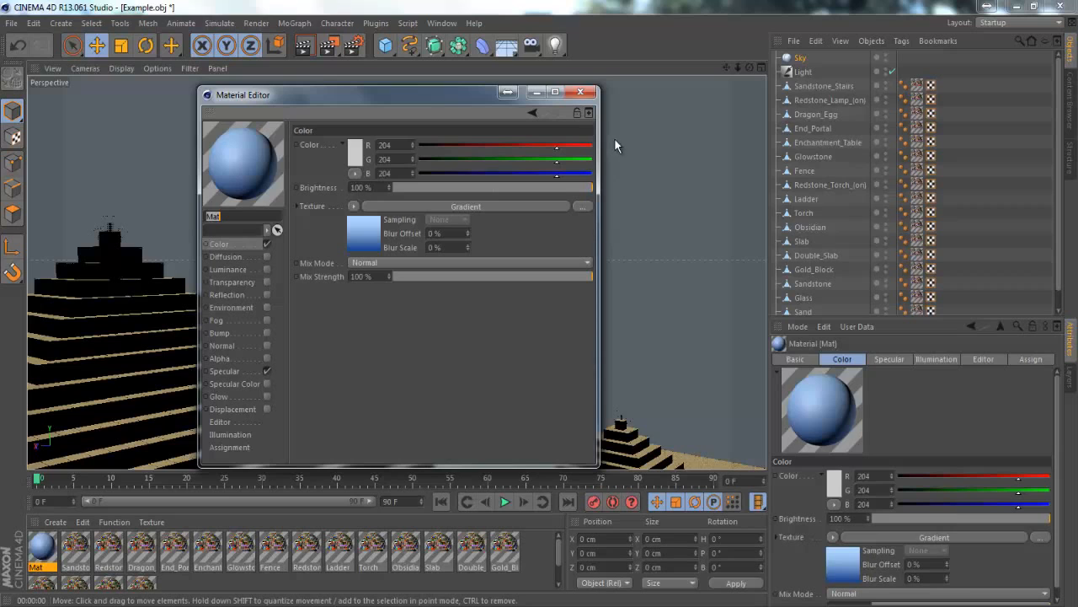
{"action": "left_click", "coordinate": [585, 91]}
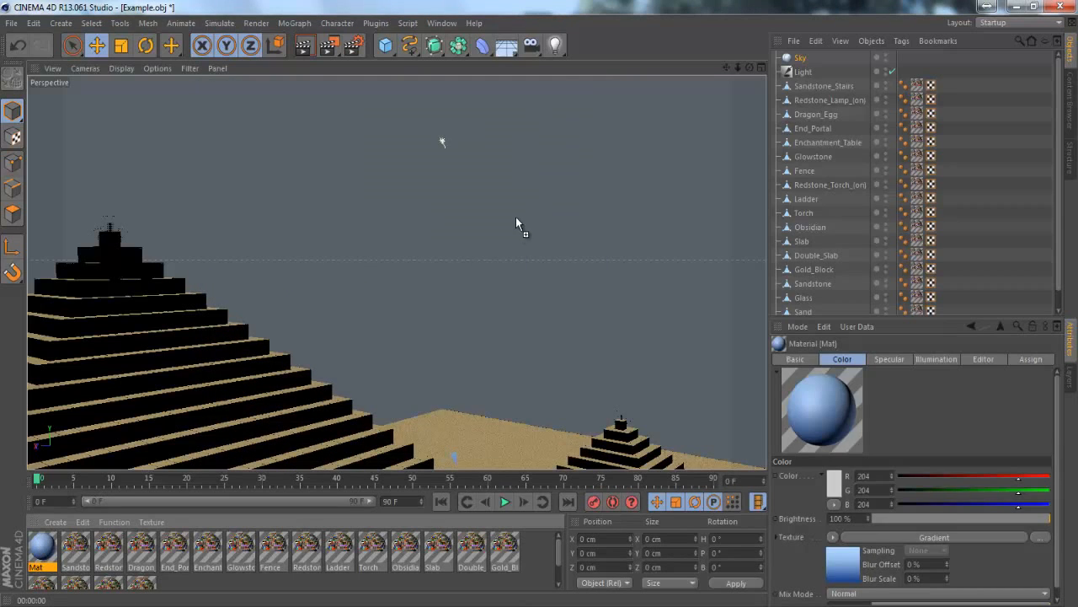
{"action": "left_click_drag", "start_coordinate": [516, 227], "coordinate": [517, 211]}
- Render a preview of the textured sky in the perspective viewport, and stop it once the sky is drawn
{"action": "key", "text": "o"}
{"action": "mouse_move", "coordinate": [539, 303]}
{"action": "left_mouse_down", "text": "alt"}
{"action": "mouse_move", "coordinate": [547, 291]}
{"action": "mouse_move", "coordinate": [540, 303]}
{"action": "left_mouse_up", "text": "alt"}
{"action": "left_click_drag", "start_coordinate": [727, 68], "coordinate": [540, 305]}
{"action": "left_click", "coordinate": [307, 46]}
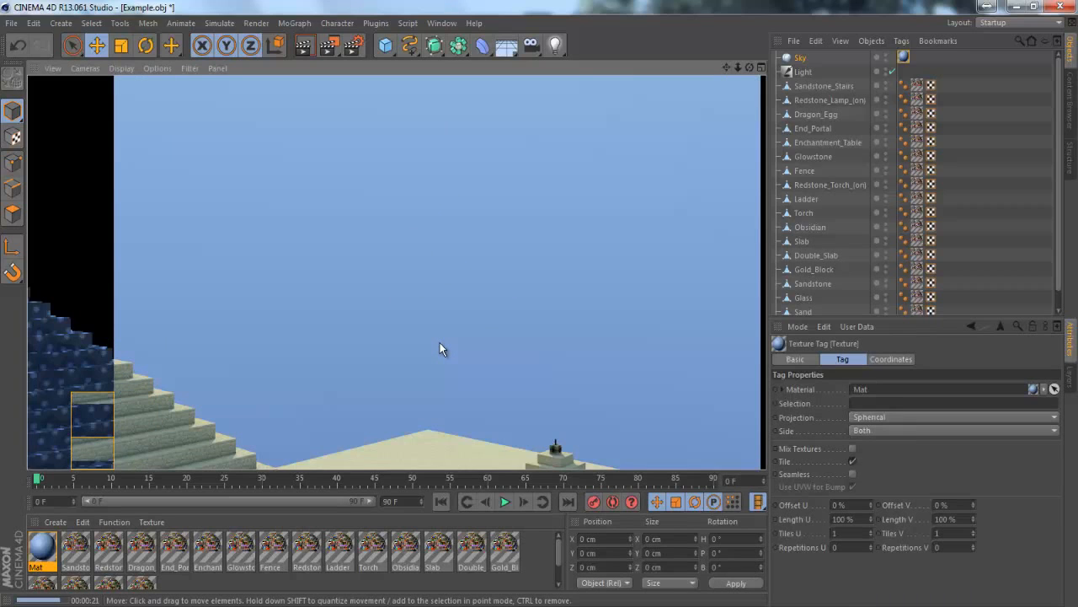
{"action": "left_click", "coordinate": [685, 107]}
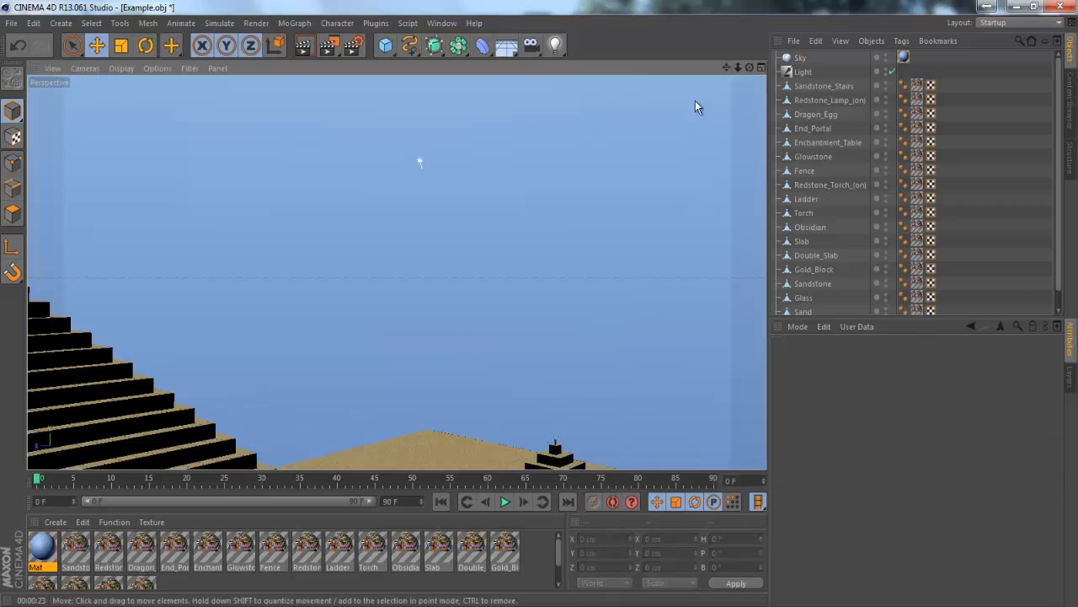
- Select the Light object and render a viewport preview from among the pyramids, facing the light with the sky behind
{"action": "mouse_move", "coordinate": [745, 67]}
{"action": "left_mouse_down"}
{"action": "mouse_move", "coordinate": [512, 335]}
{"action": "mouse_move", "coordinate": [534, 300]}
{"action": "mouse_move", "coordinate": [585, 321]}
{"action": "mouse_move", "coordinate": [534, 301]}
{"action": "mouse_move", "coordinate": [752, 71]}
{"action": "mouse_move", "coordinate": [530, 308]}
{"action": "mouse_move", "coordinate": [725, 67]}
{"action": "left_mouse_up"}
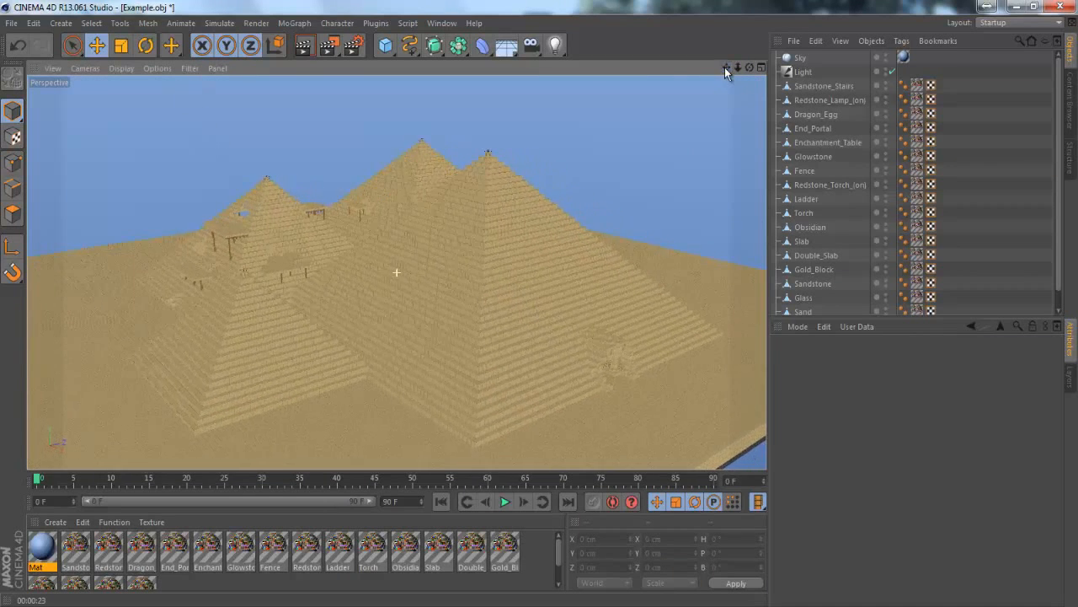
{"action": "left_click", "coordinate": [800, 57]}
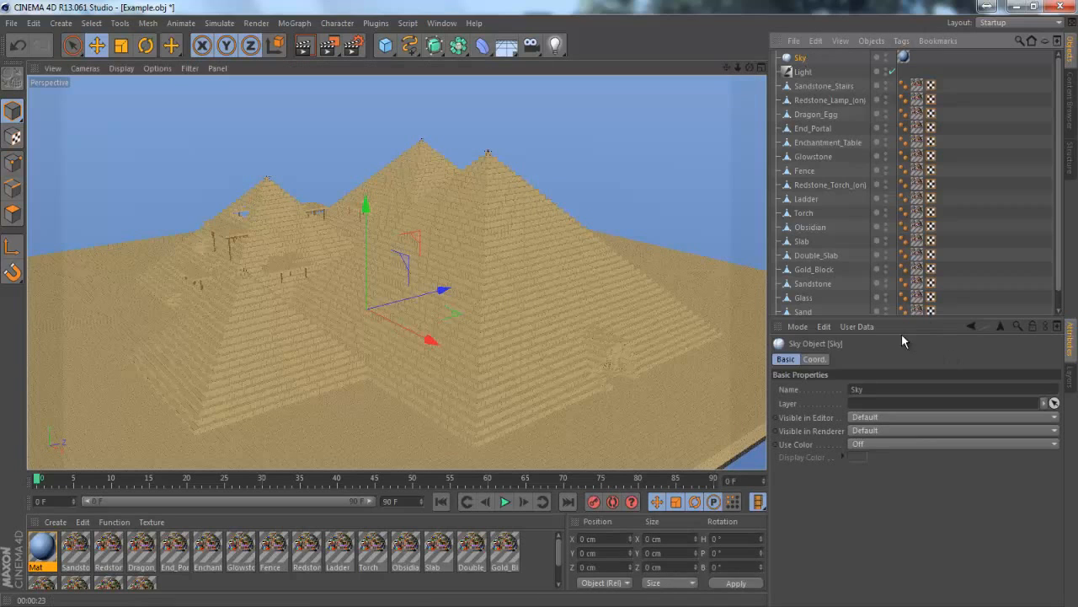
{"action": "left_click", "coordinate": [803, 72]}
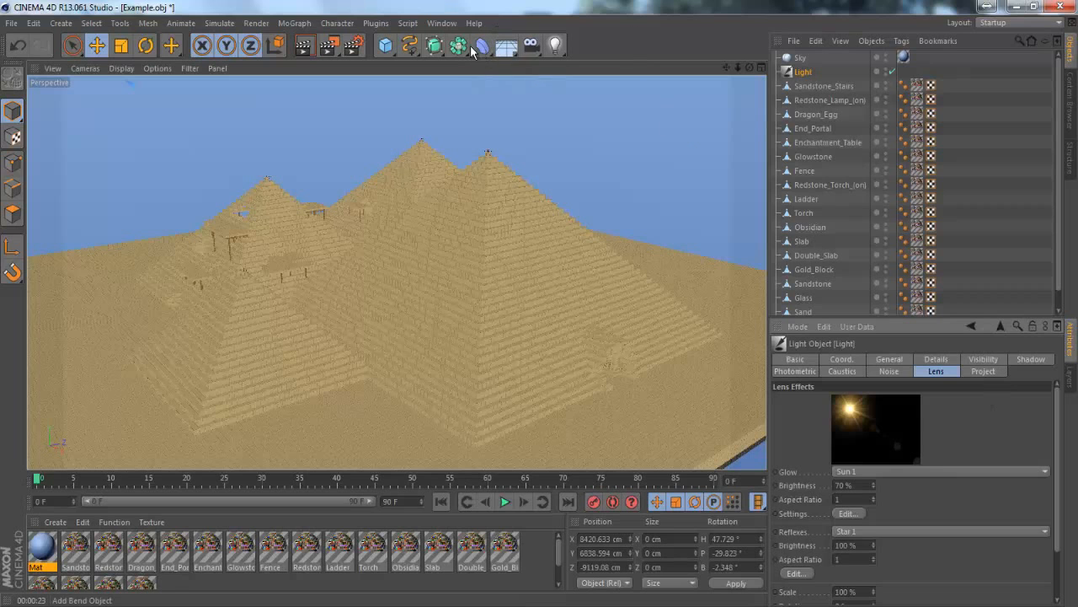
{"action": "left_click_drag", "start_coordinate": [753, 73], "coordinate": [540, 311]}
{"action": "left_click_drag", "start_coordinate": [742, 68], "coordinate": [539, 308]}
{"action": "left_click_drag", "start_coordinate": [724, 69], "coordinate": [605, 130]}
{"action": "left_click_drag", "start_coordinate": [749, 67], "coordinate": [382, 237]}
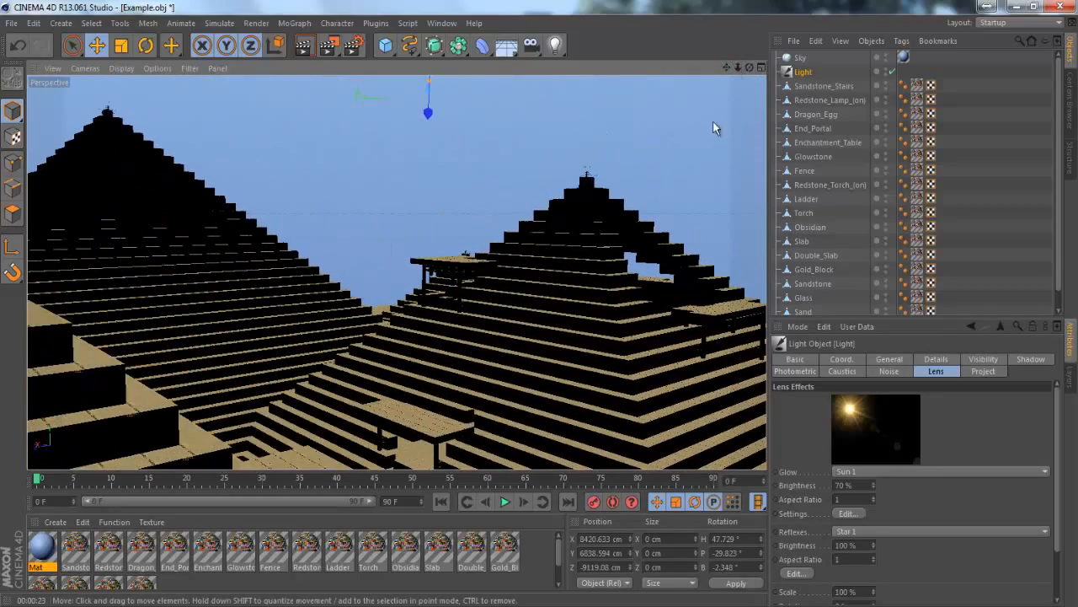
{"action": "mouse_move", "coordinate": [746, 68]}
{"action": "left_mouse_down"}
{"action": "mouse_move", "coordinate": [542, 310]}
{"action": "mouse_move", "coordinate": [749, 72]}
{"action": "mouse_move", "coordinate": [540, 303]}
{"action": "mouse_move", "coordinate": [733, 68]}
{"action": "left_mouse_up"}
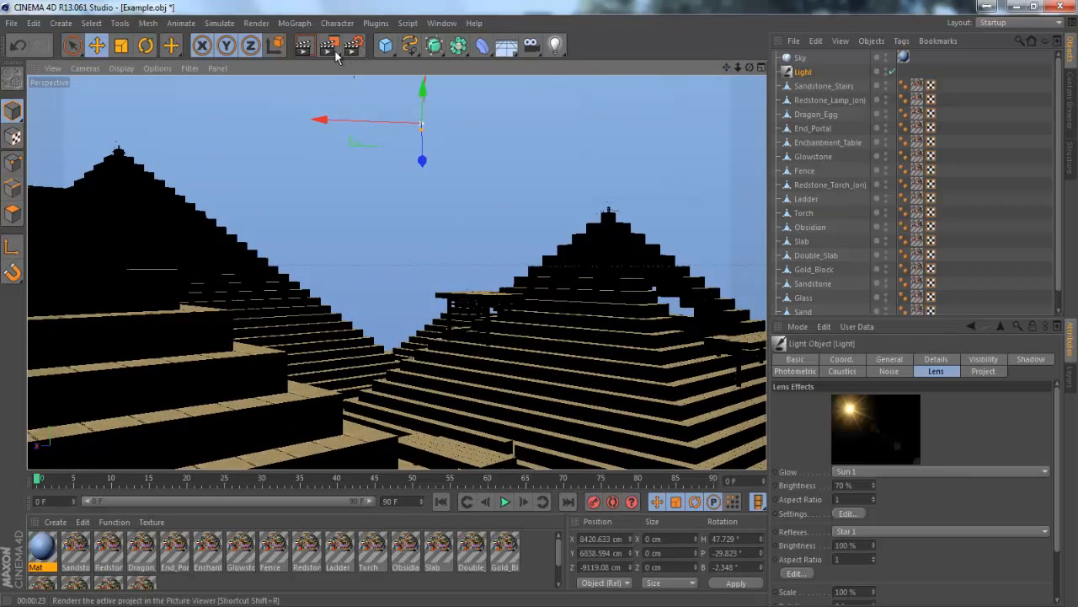
{"action": "left_click", "coordinate": [304, 47]}
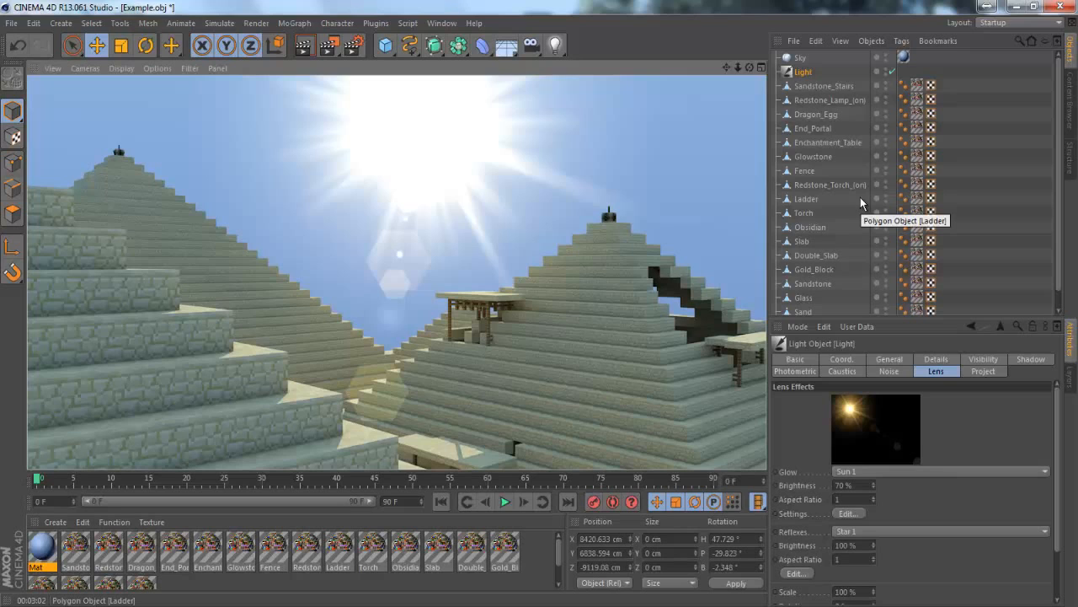
- Set the brightness of the light's Sun 1 lens glow to 40%
{"action": "left_click", "coordinate": [798, 74]}
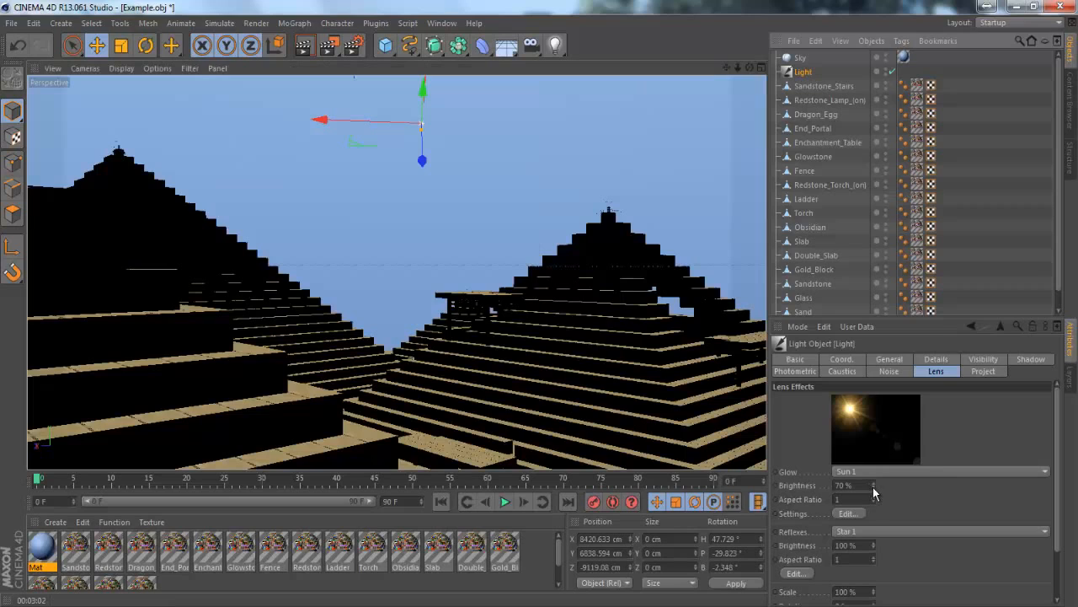
{"action": "left_click_drag", "start_coordinate": [872, 488], "coordinate": [874, 493]}
{"action": "left_click", "coordinate": [845, 486]}
{"action": "type", "text": "32"}
{"action": "key", "text": "Return"}
{"action": "type", "text": "40"}
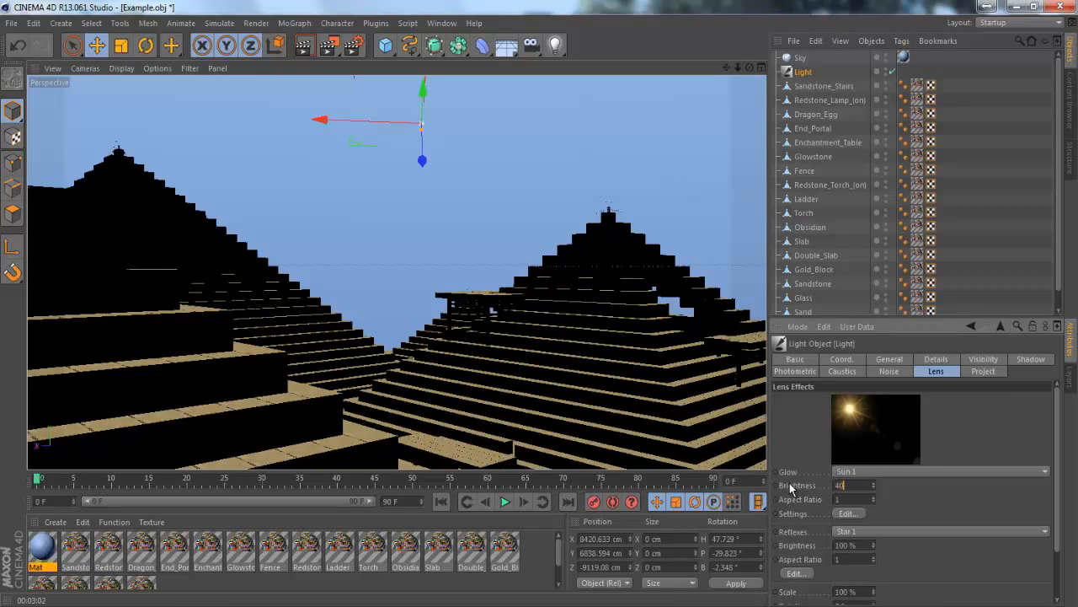
{"action": "key", "text": "Return"}
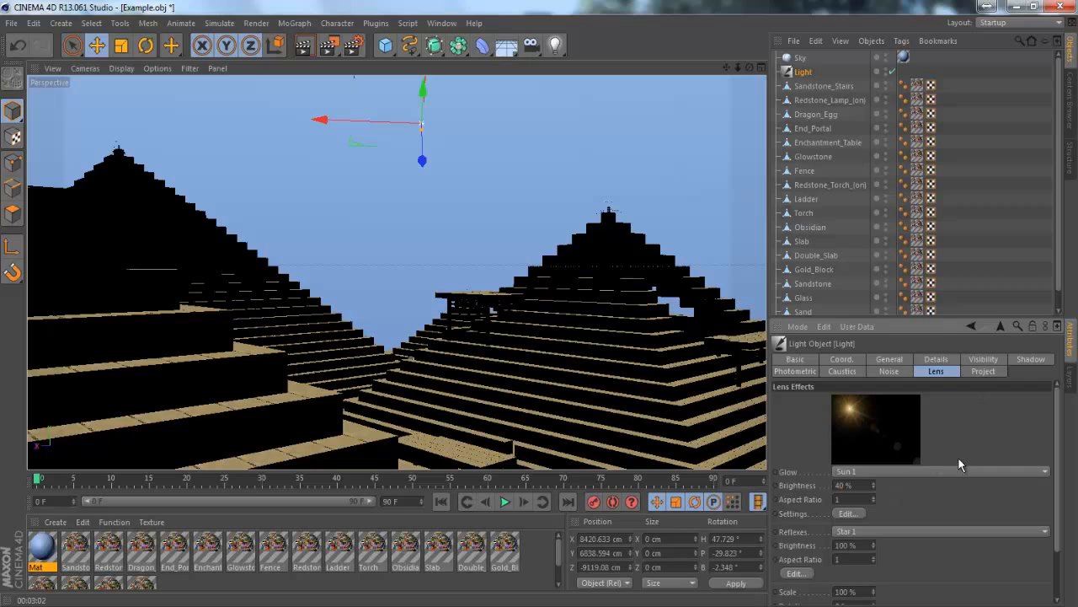